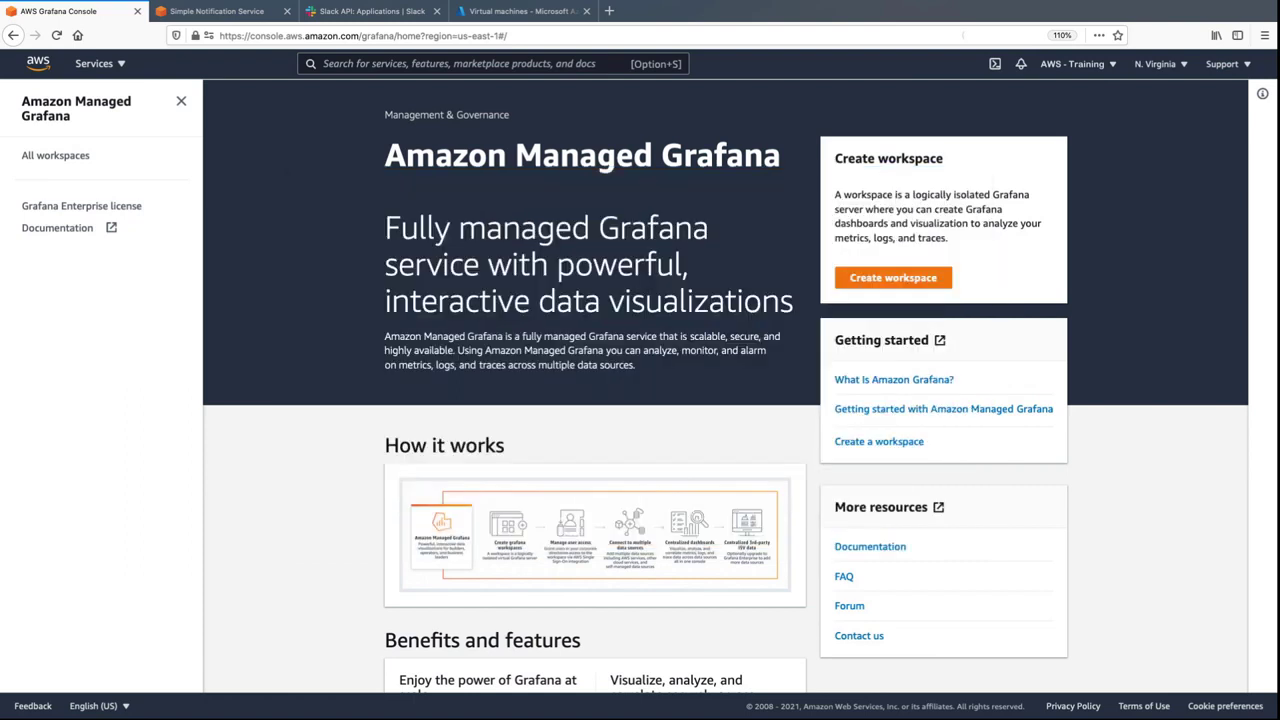
From All workspaces, start a new workspace named azure-grafana-workspace and continue past the details step.
{"action": "left_click", "coordinate": [87, 163]}
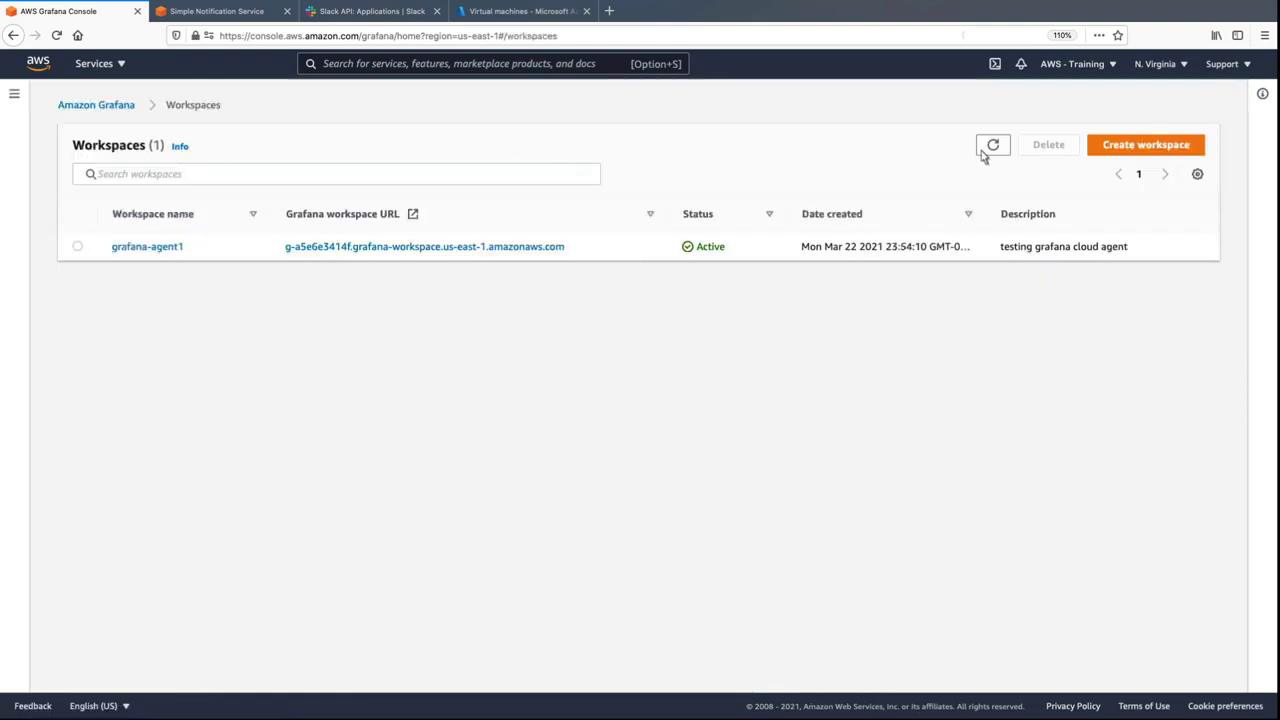
{"action": "left_click", "coordinate": [1097, 150]}
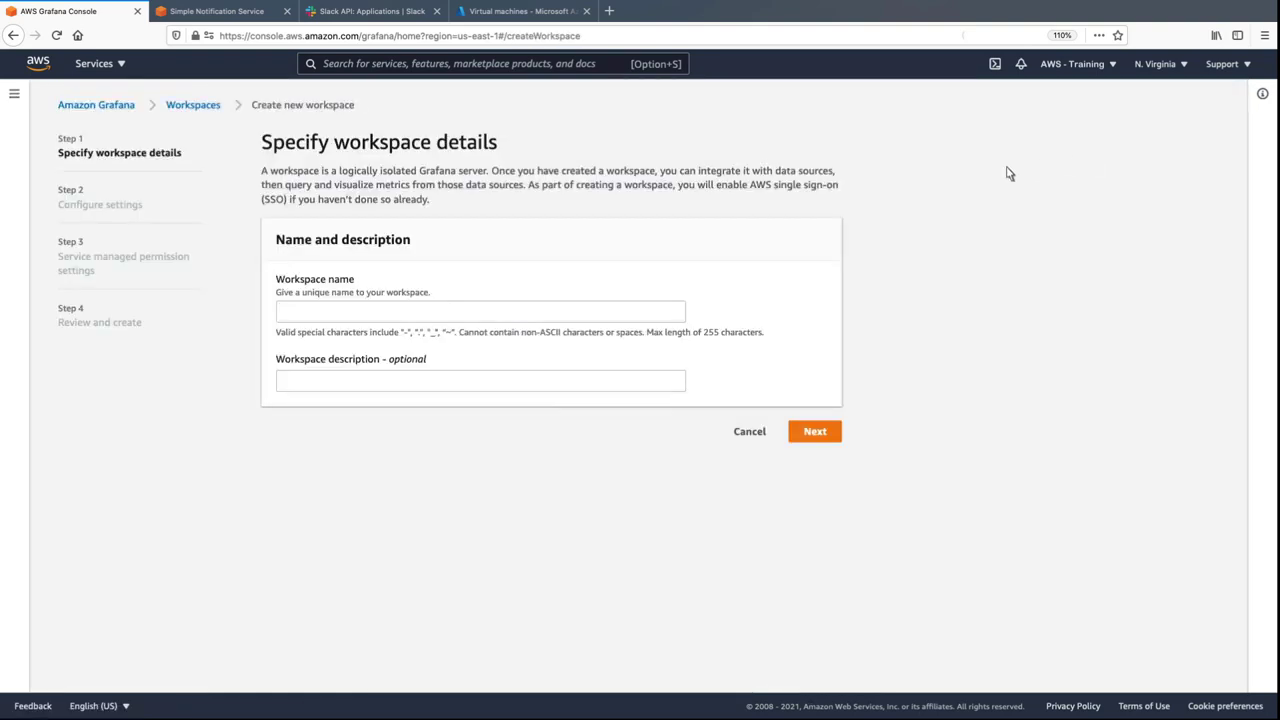
{"action": "left_click", "coordinate": [290, 314]}
{"action": "type", "text": "azure-grafana-workspace"}
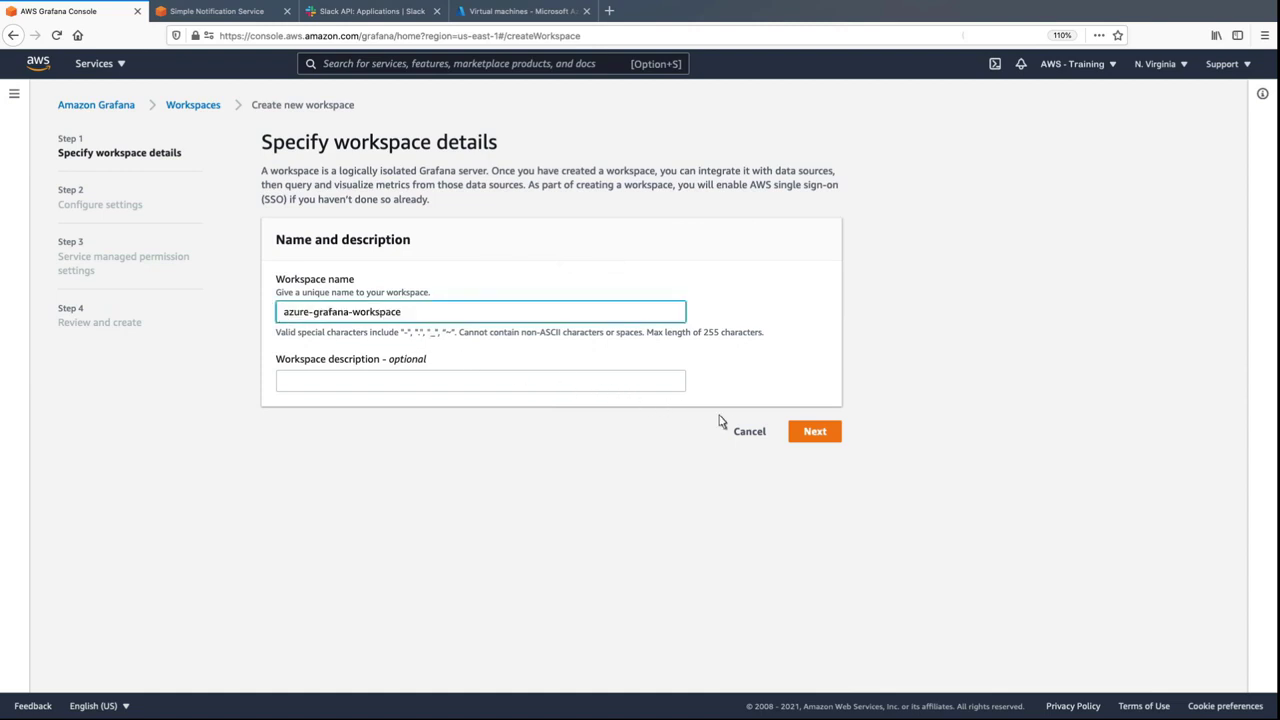
{"action": "left_click", "coordinate": [812, 432]}
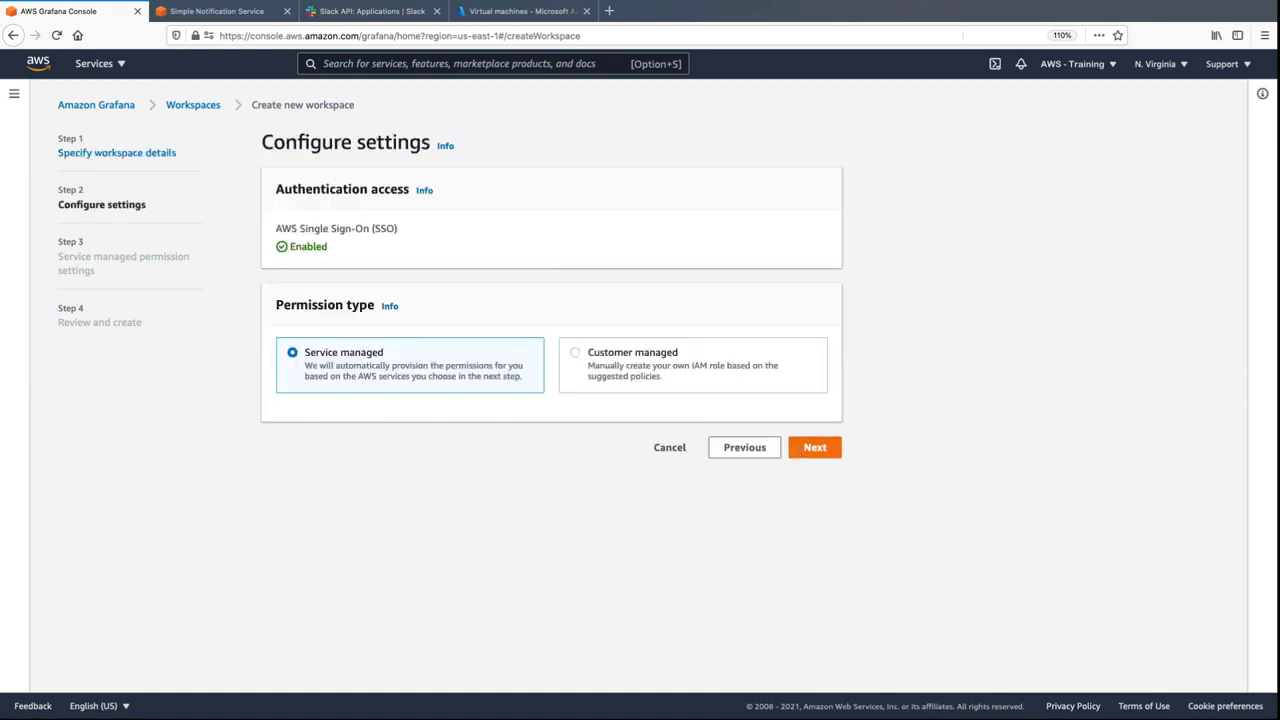
Grant access to all six data sources and Amazon SNS notifications, then create the workspace.
{"action": "left_click", "coordinate": [797, 454]}
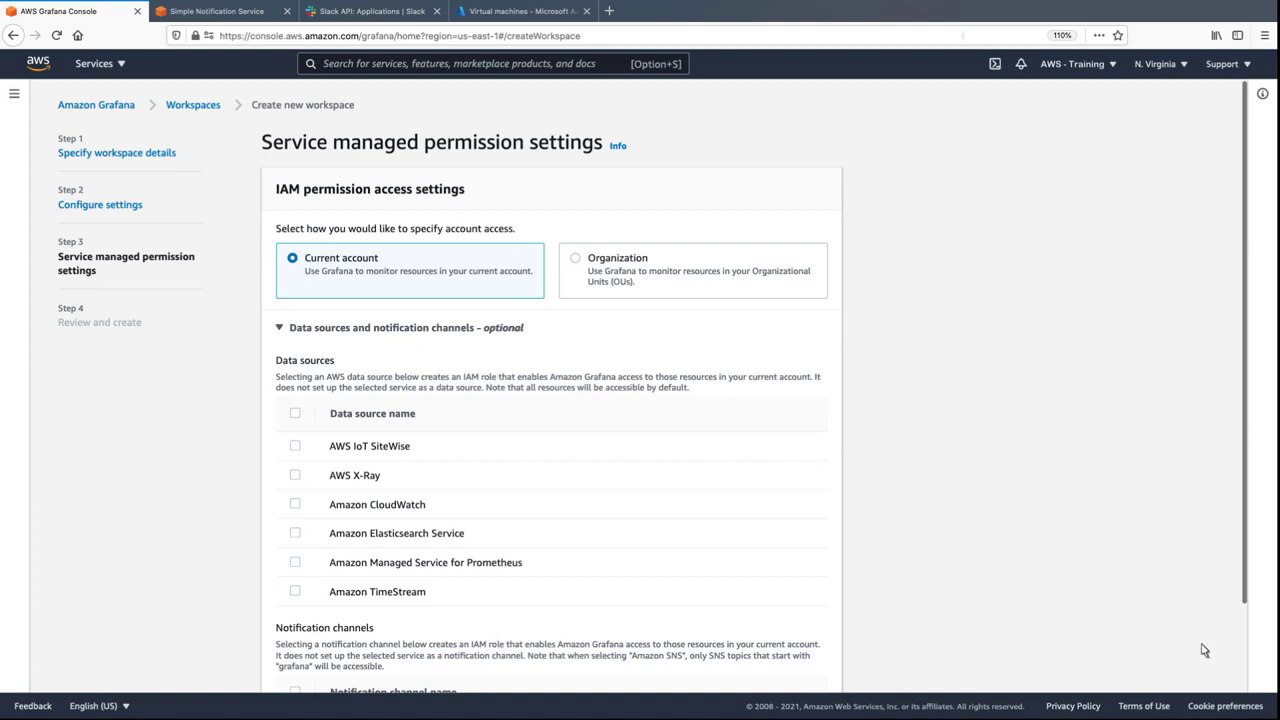
{"action": "scroll", "coordinate": [1243, 668], "scroll_direction": "down", "scroll_amount": 1}
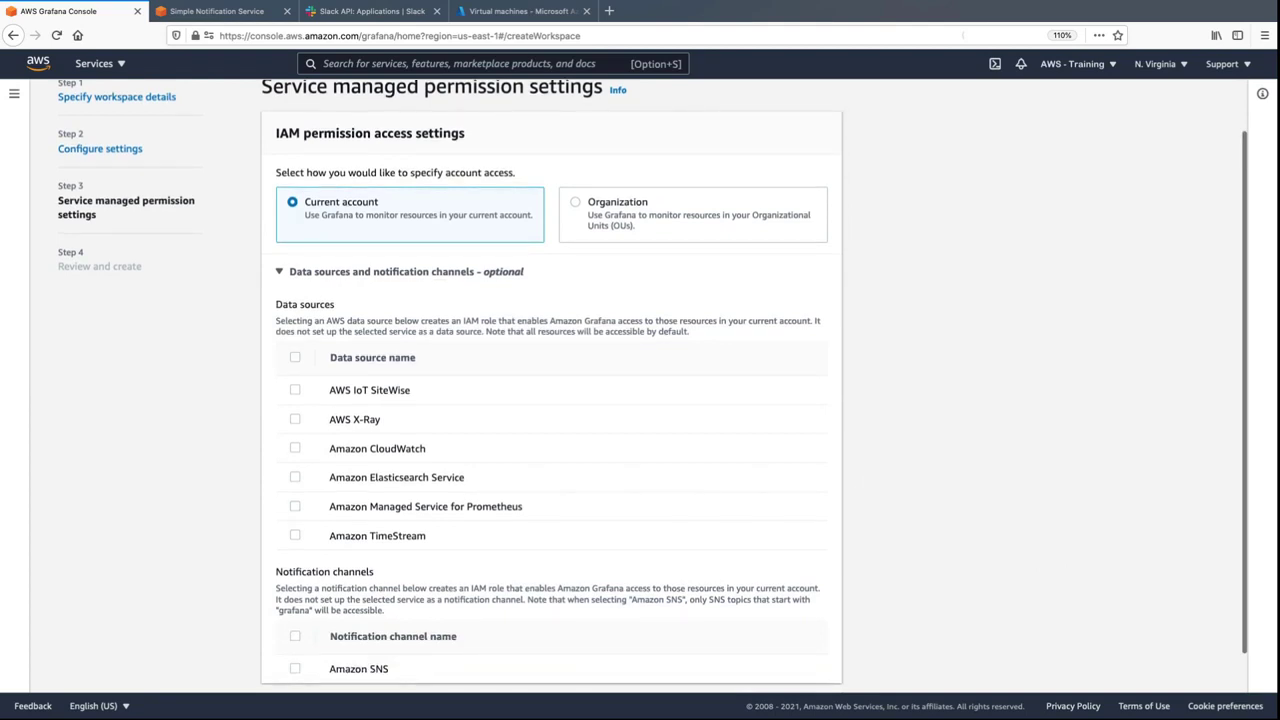
{"action": "left_click", "coordinate": [295, 362]}
{"action": "scroll", "coordinate": [1243, 688], "scroll_direction": "down", "scroll_amount": 1}
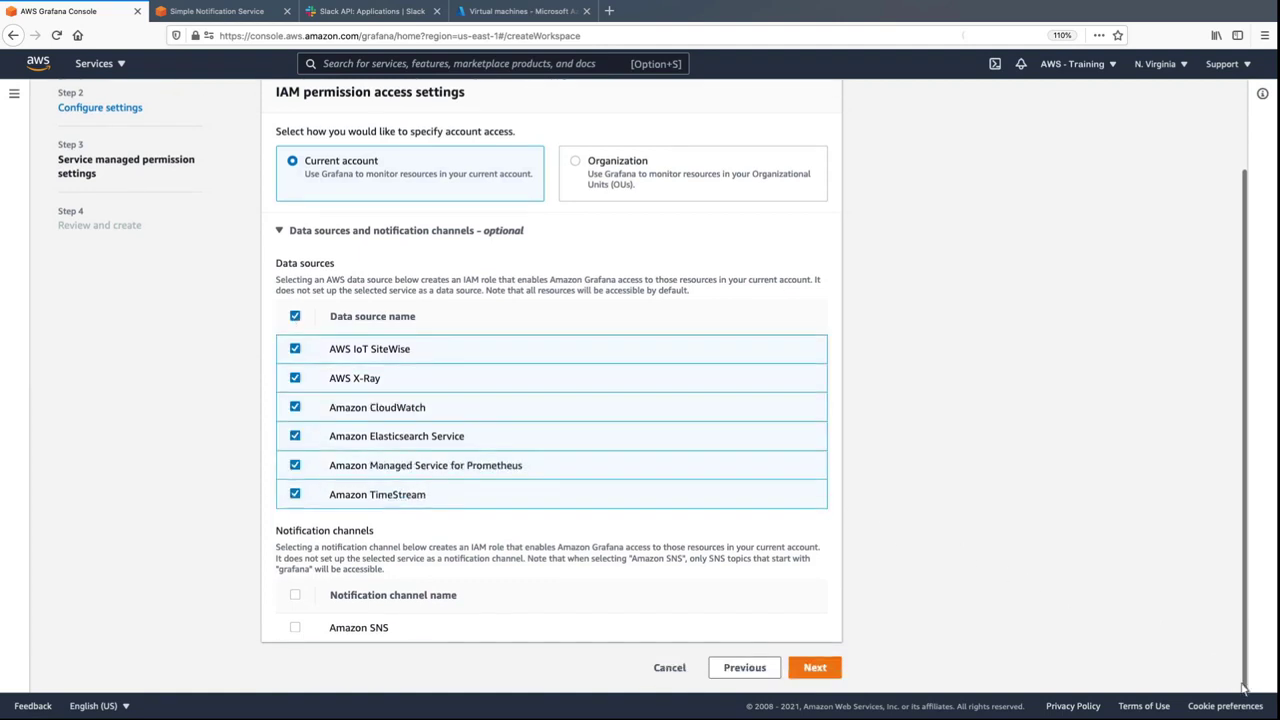
{"action": "left_click", "coordinate": [296, 630]}
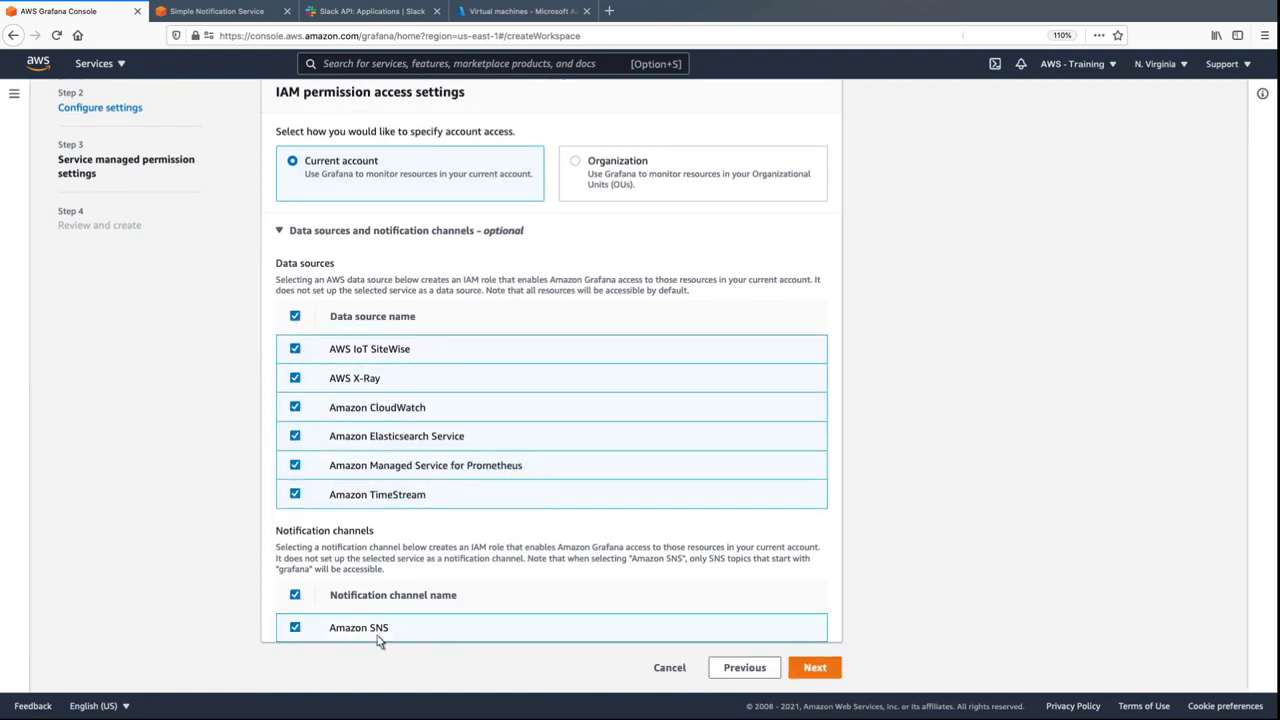
{"action": "left_click", "coordinate": [815, 668]}
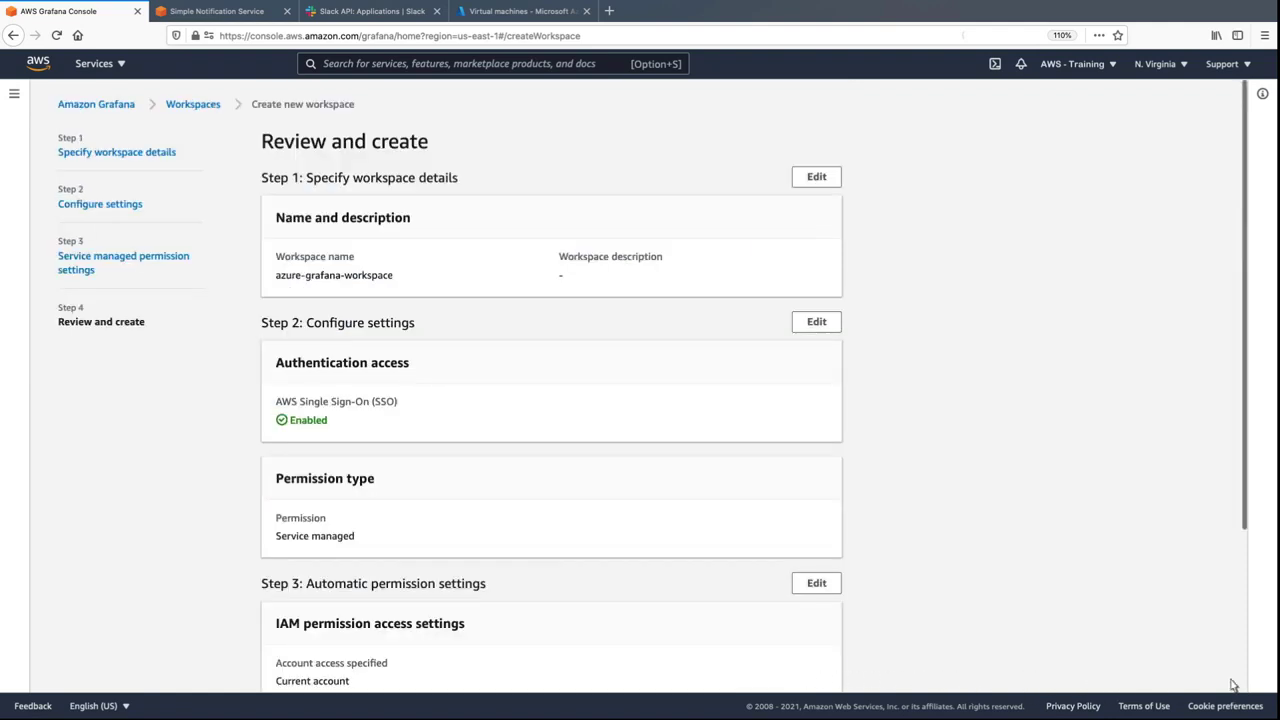
{"action": "scroll", "coordinate": [1236, 685], "scroll_direction": "down", "scroll_amount": 3}
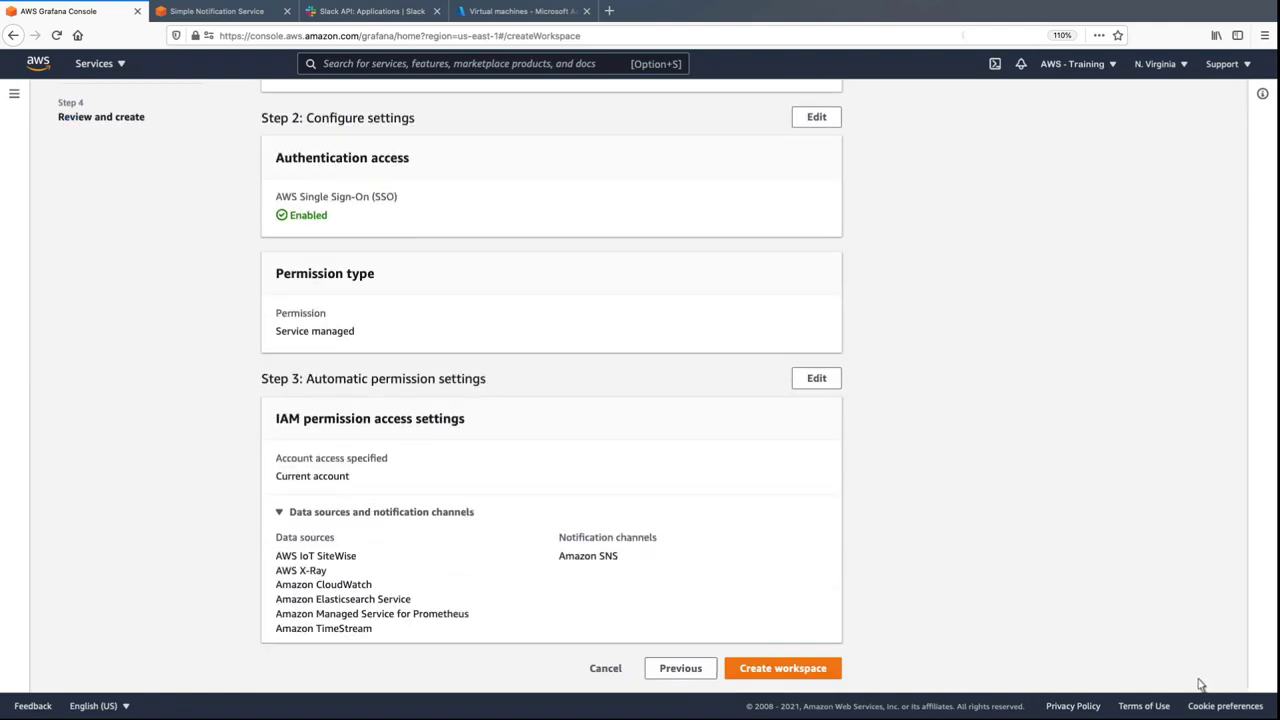
{"action": "left_click", "coordinate": [828, 670]}
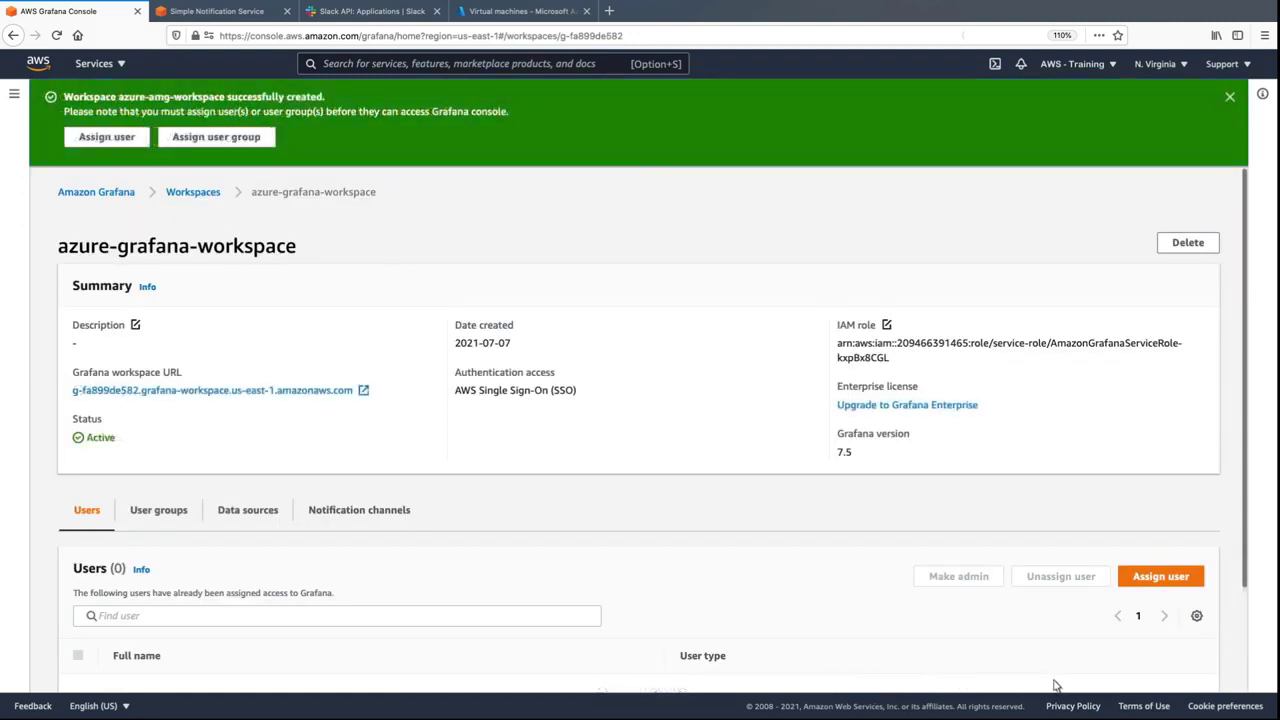
Assign the grafana admin user to azure-grafana-workspace and select its row in the Users list.
{"action": "scroll", "coordinate": [1243, 685], "scroll_direction": "down", "scroll_amount": 2}
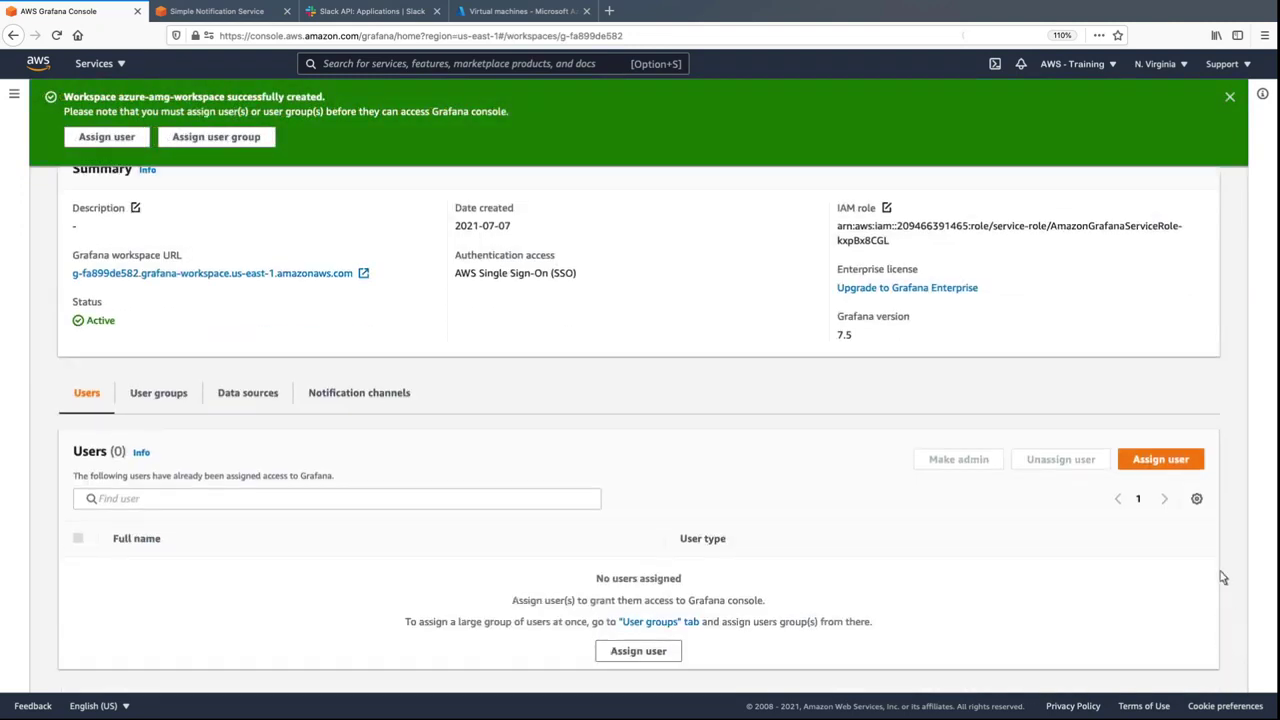
{"action": "left_click", "coordinate": [1200, 465]}
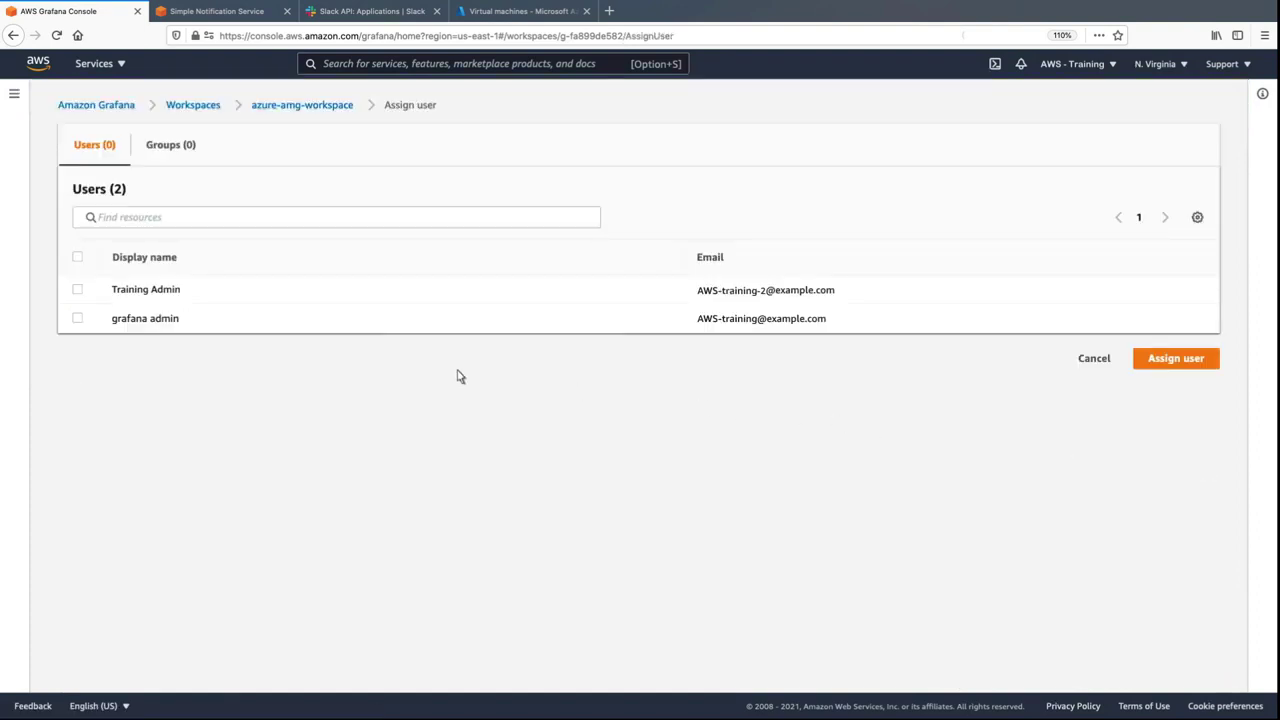
{"action": "left_click", "coordinate": [78, 319]}
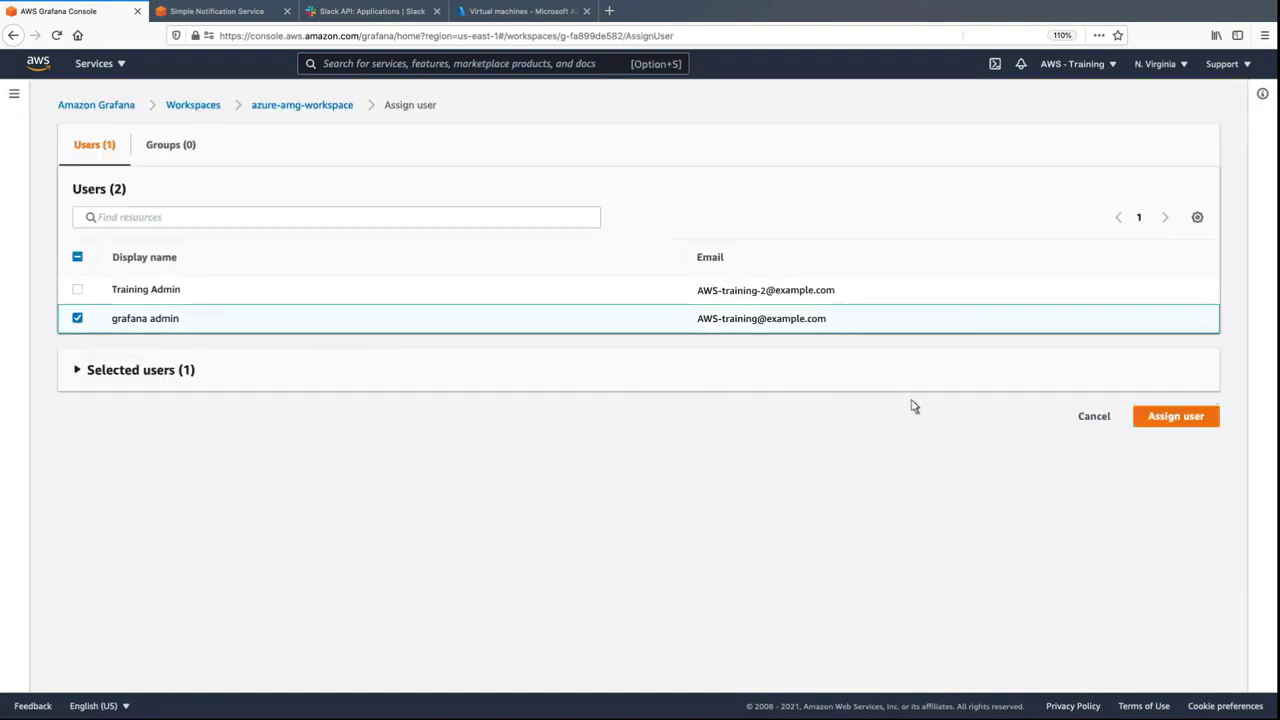
{"action": "left_click", "coordinate": [1141, 424]}
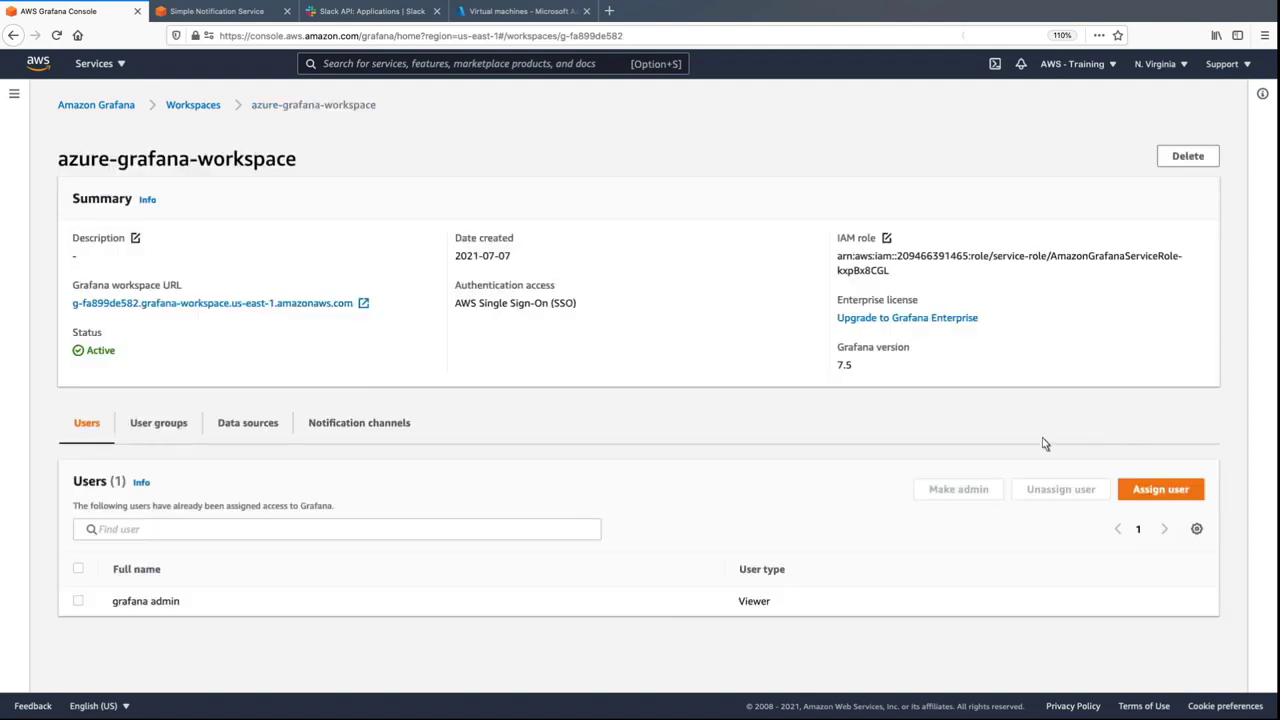
{"action": "left_click", "coordinate": [78, 601]}
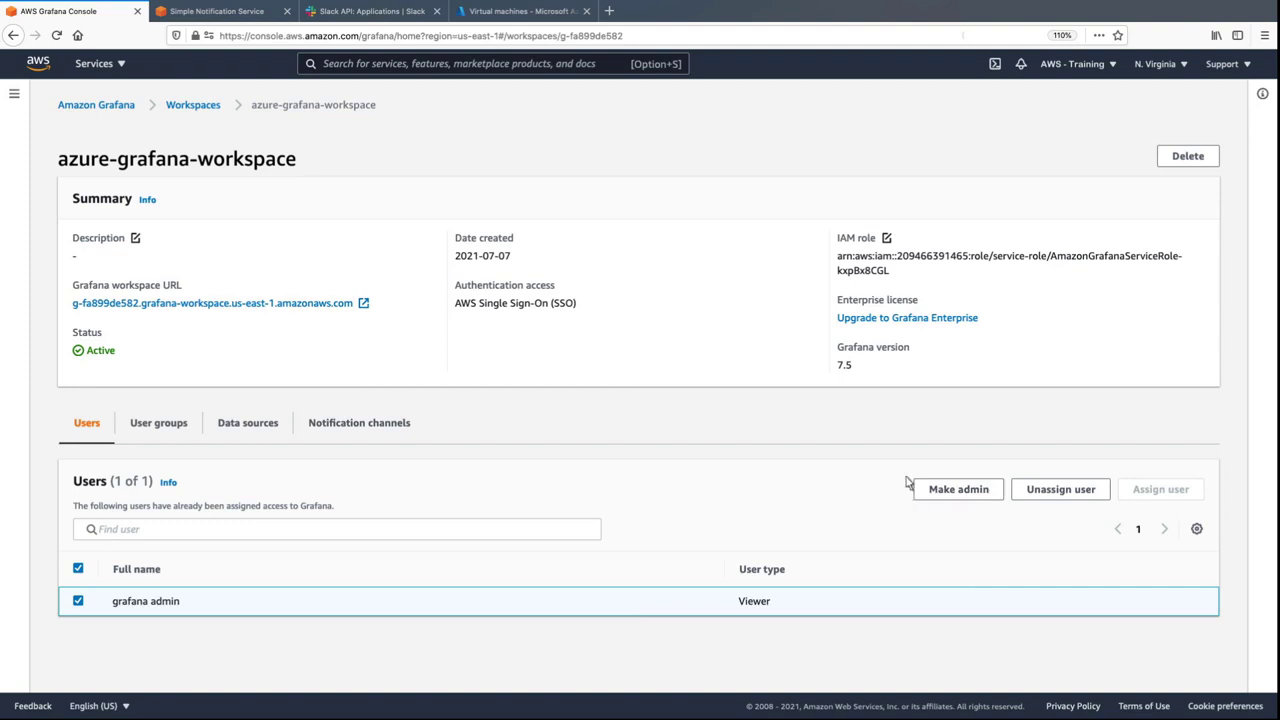
In the Azure portal, search 'sub' for Subscriptions and open Azure subscription 1's details.
{"action": "left_click", "coordinate": [567, 20]}
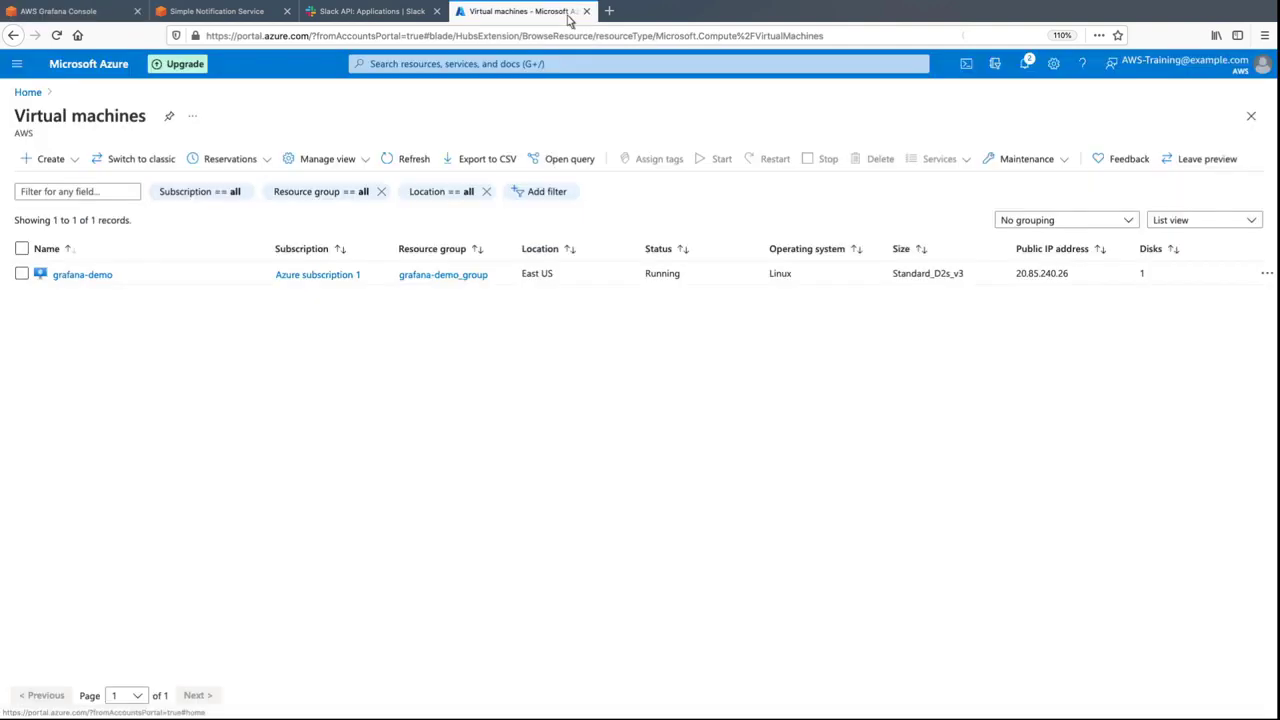
{"action": "left_click", "coordinate": [372, 66]}
{"action": "type", "text": "sub"}
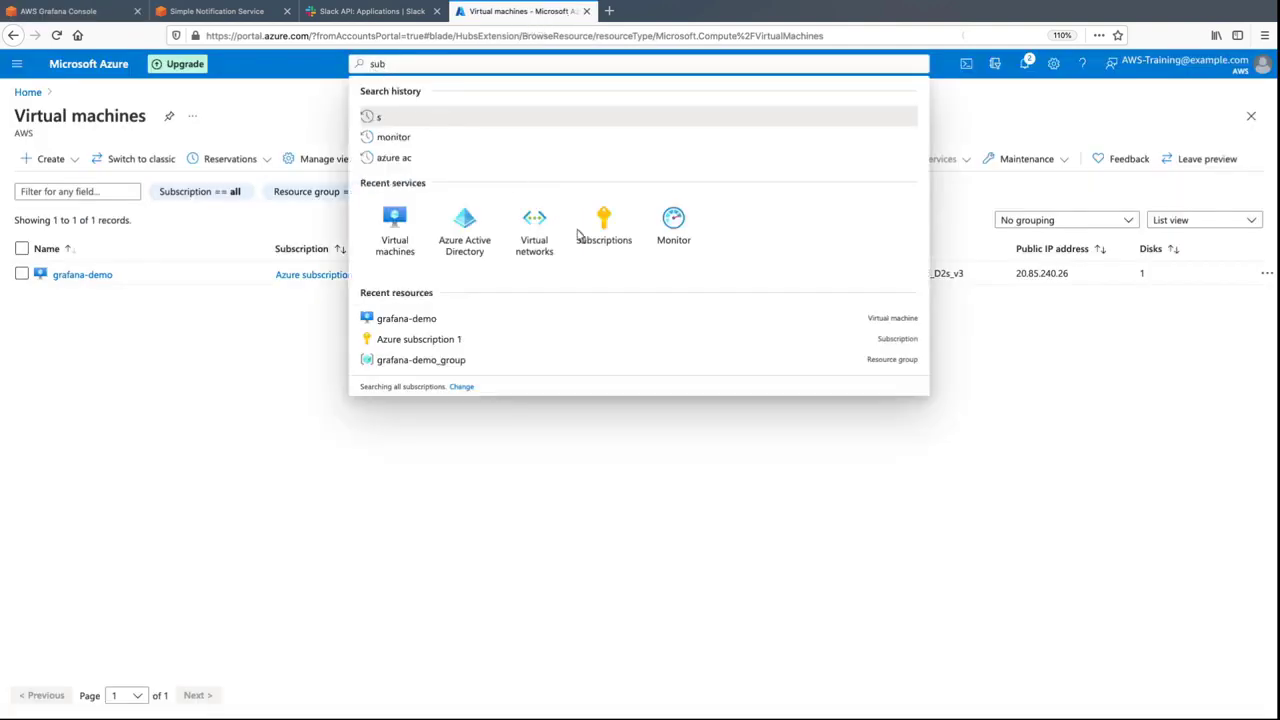
{"action": "left_click", "coordinate": [603, 255]}
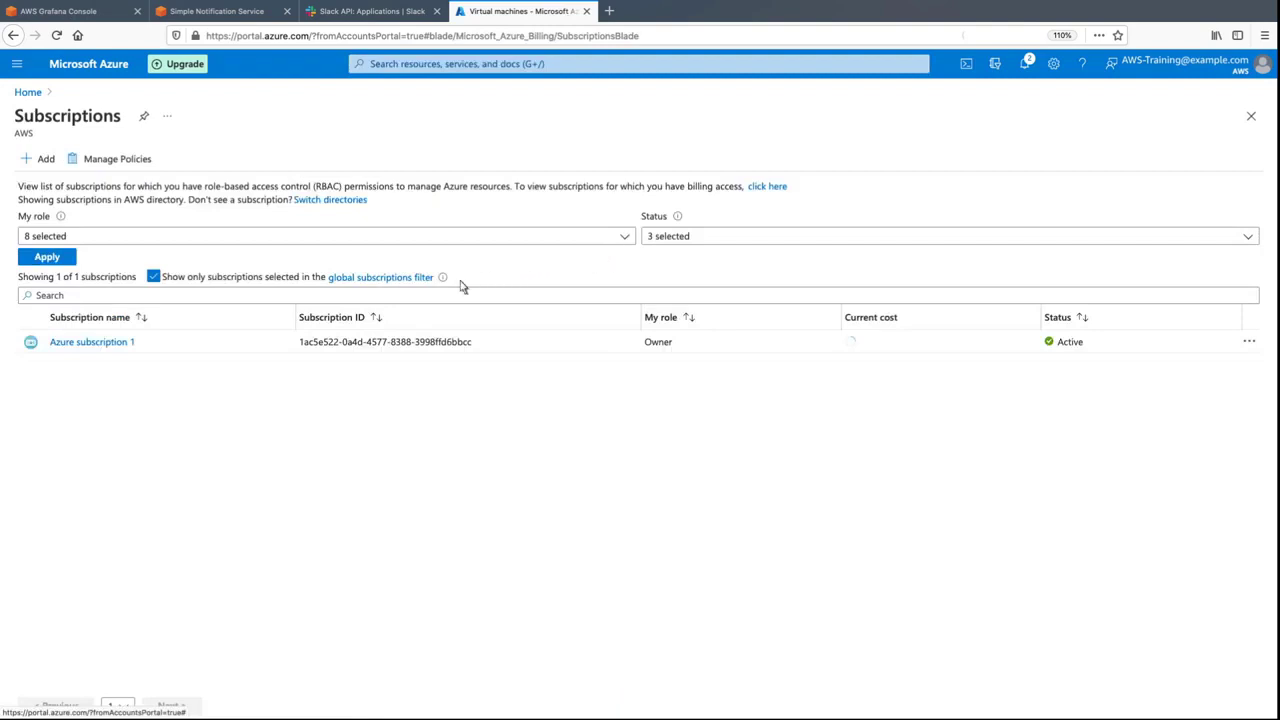
{"action": "left_click", "coordinate": [145, 342]}
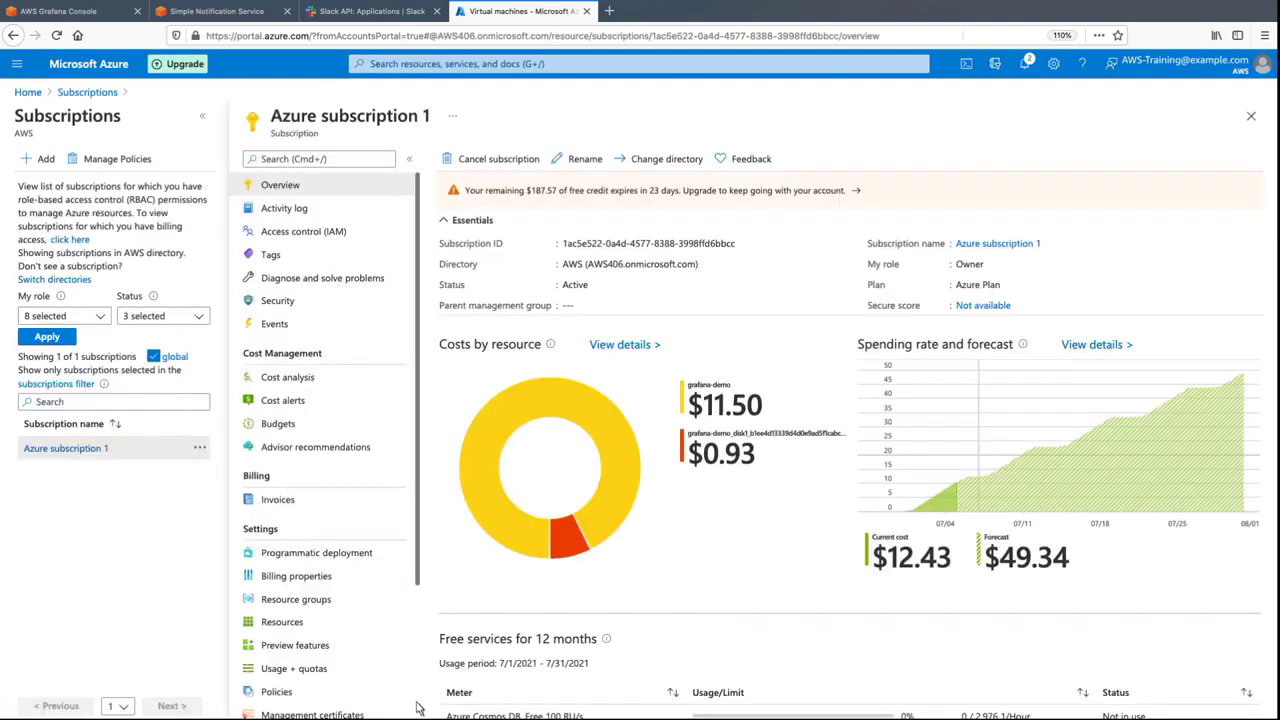
{"action": "scroll", "coordinate": [415, 700], "scroll_direction": "down", "scroll_amount": 3}
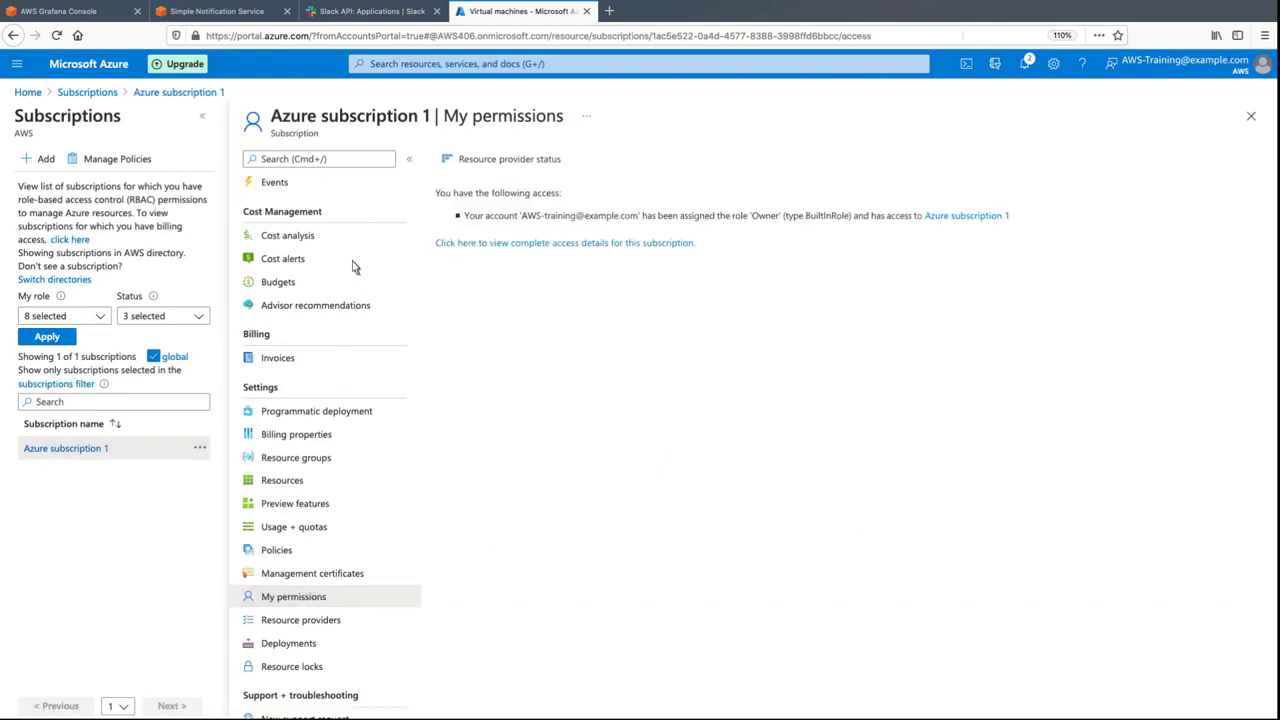
Register a new Grafana integration application under Azure Active Directory's App registrations.
{"action": "left_click", "coordinate": [371, 66]}
{"action": "type", "text": "azure active"}
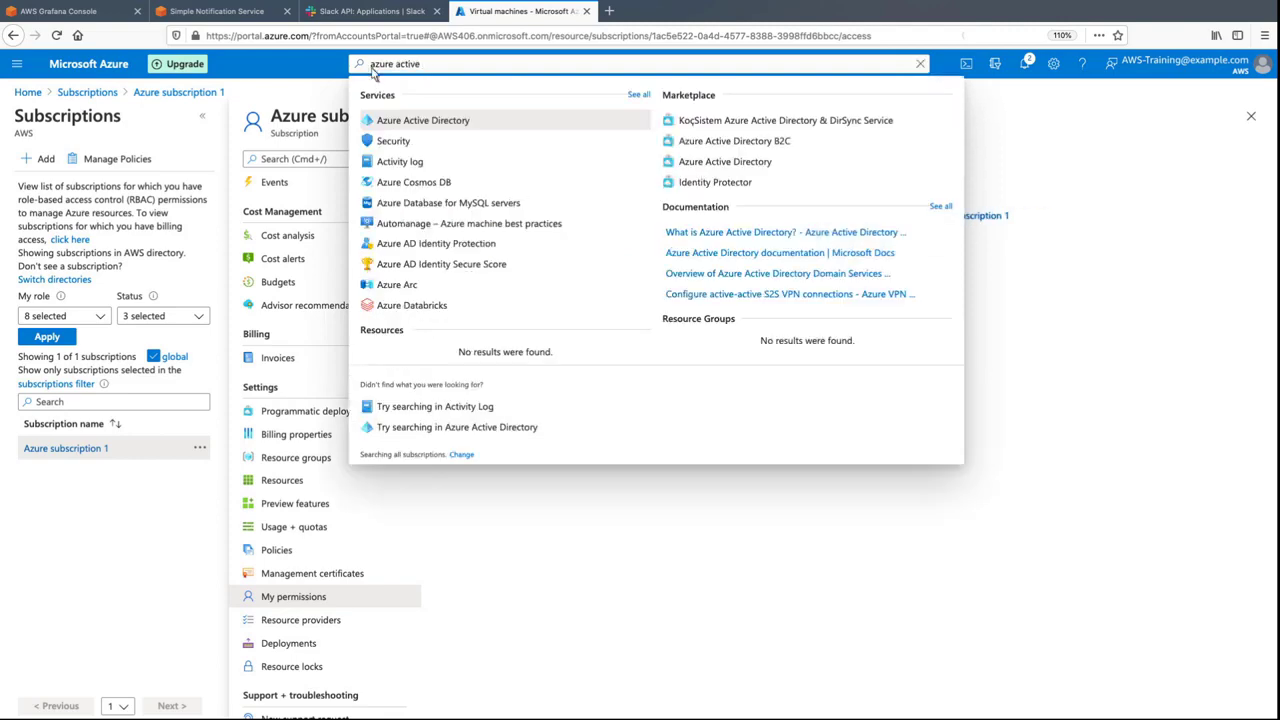
{"action": "left_click", "coordinate": [455, 122]}
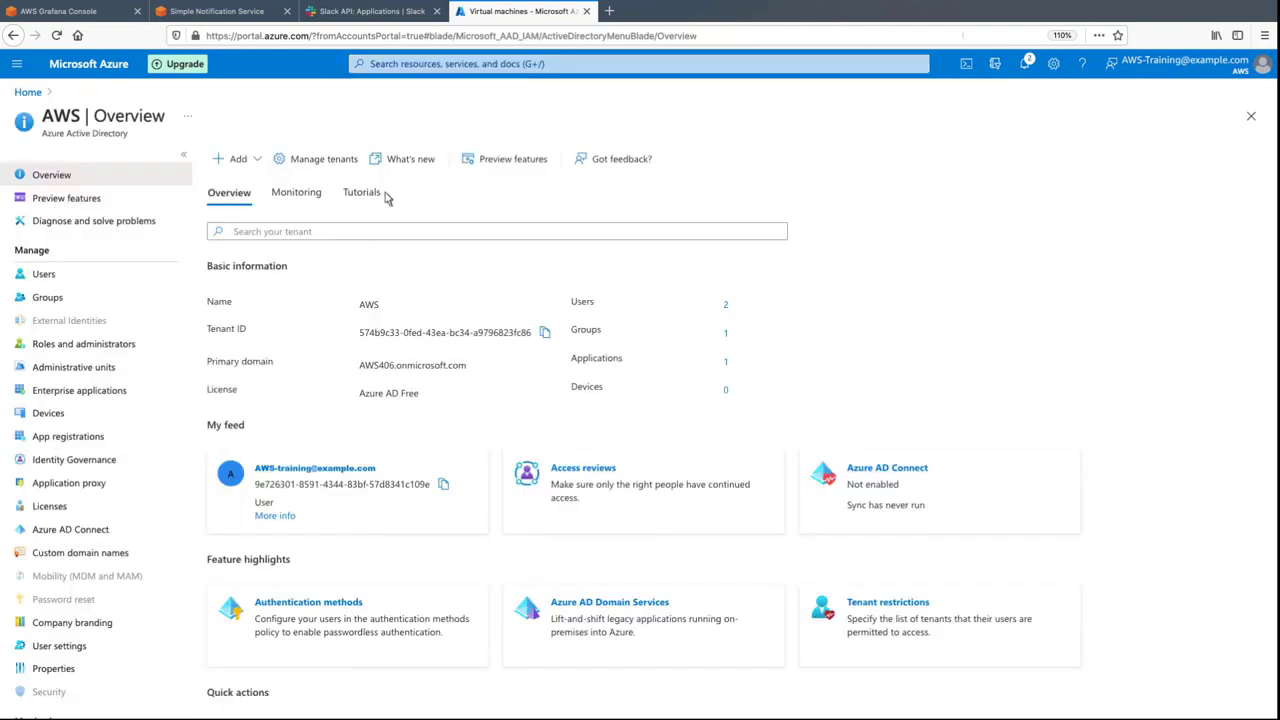
{"action": "left_click", "coordinate": [98, 440]}
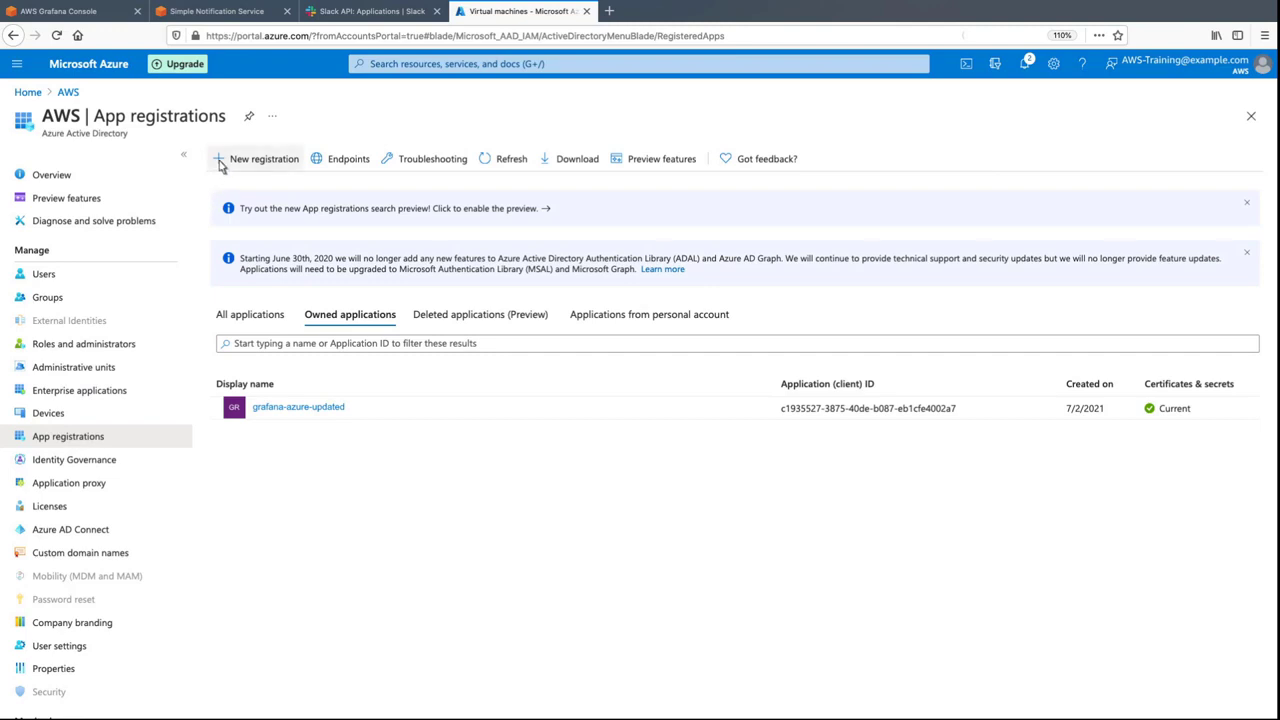
{"action": "left_click", "coordinate": [222, 163]}
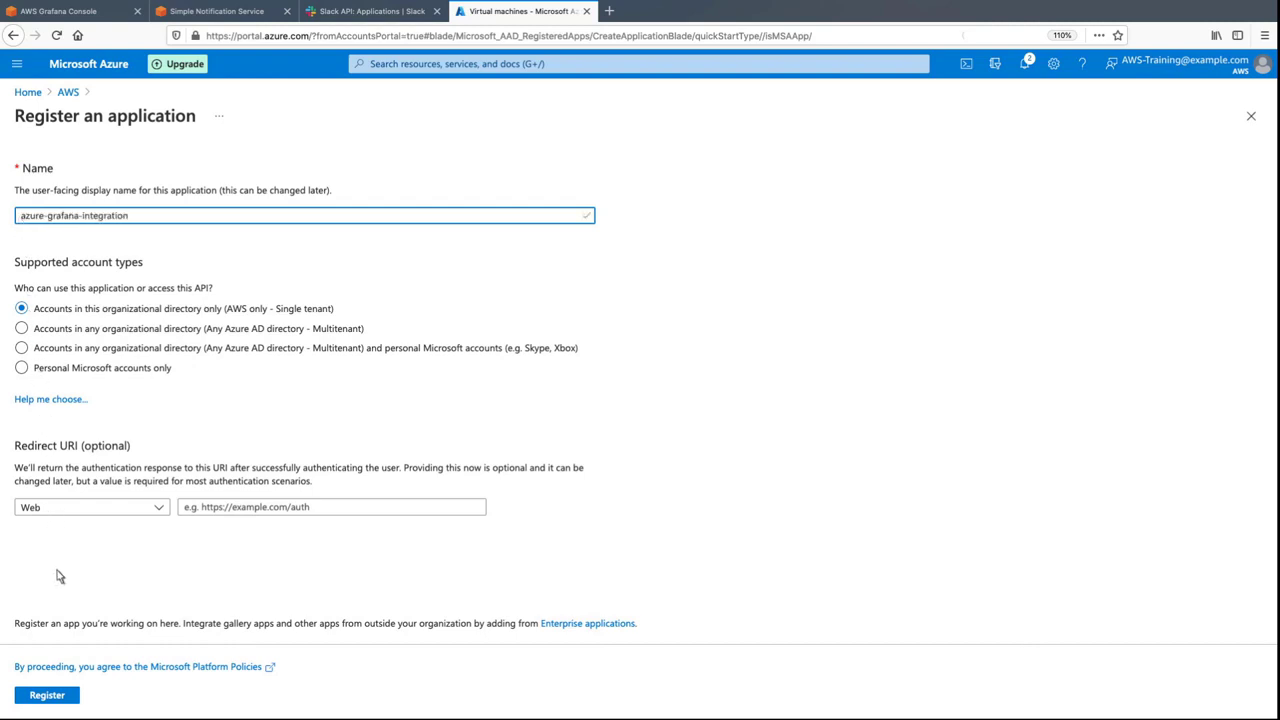
{"action": "left_click", "coordinate": [68, 696]}
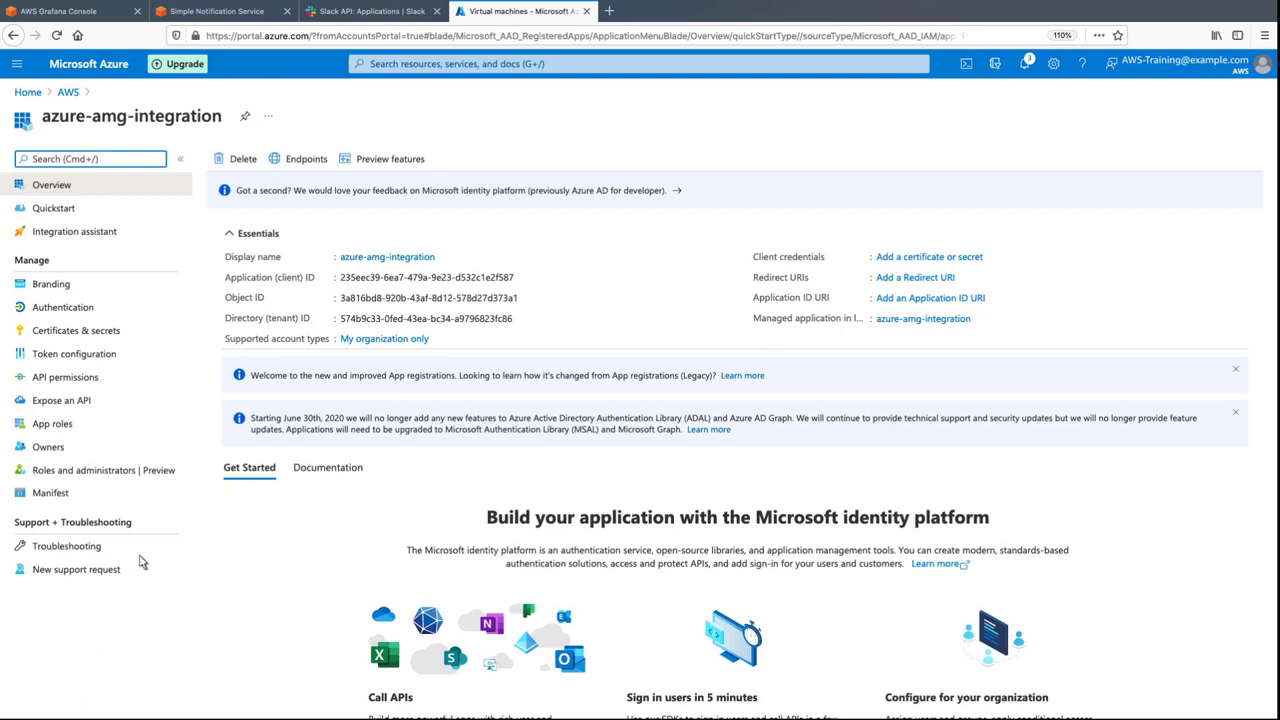
Go back to Azure Active Directory's App registrations to list the owned apps.
{"action": "left_click", "coordinate": [373, 68]}
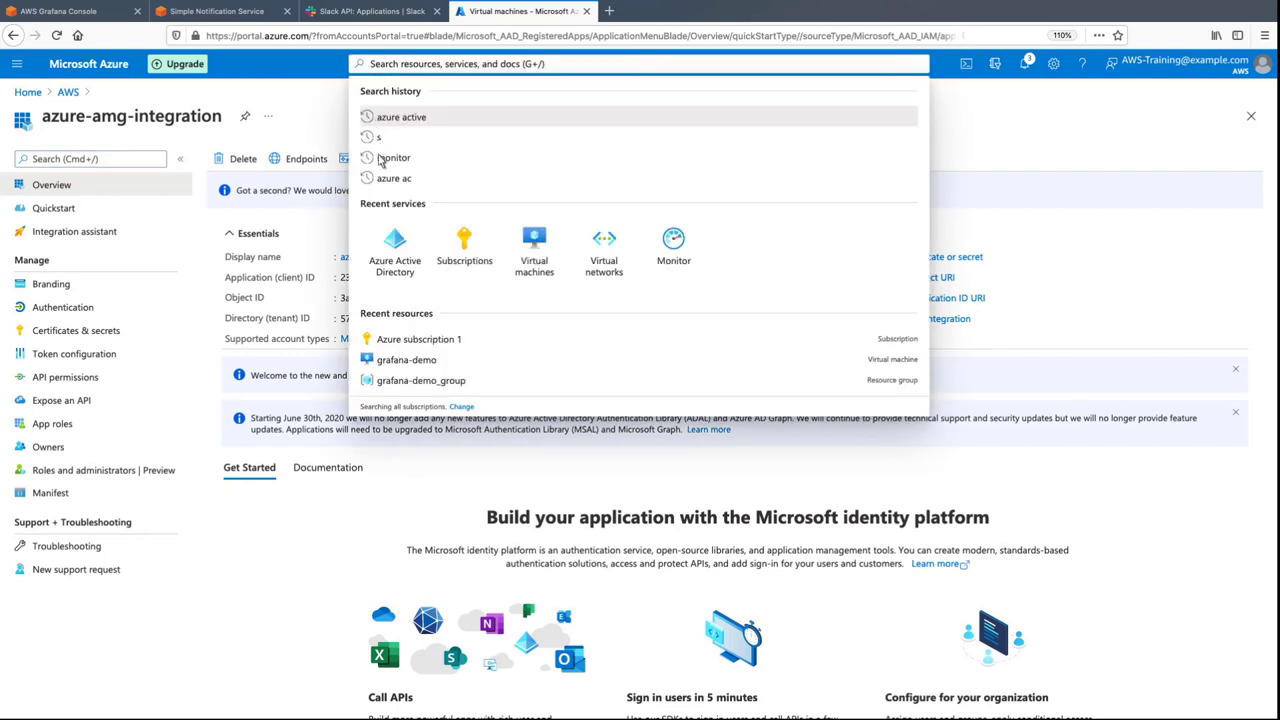
{"action": "left_click", "coordinate": [394, 262]}
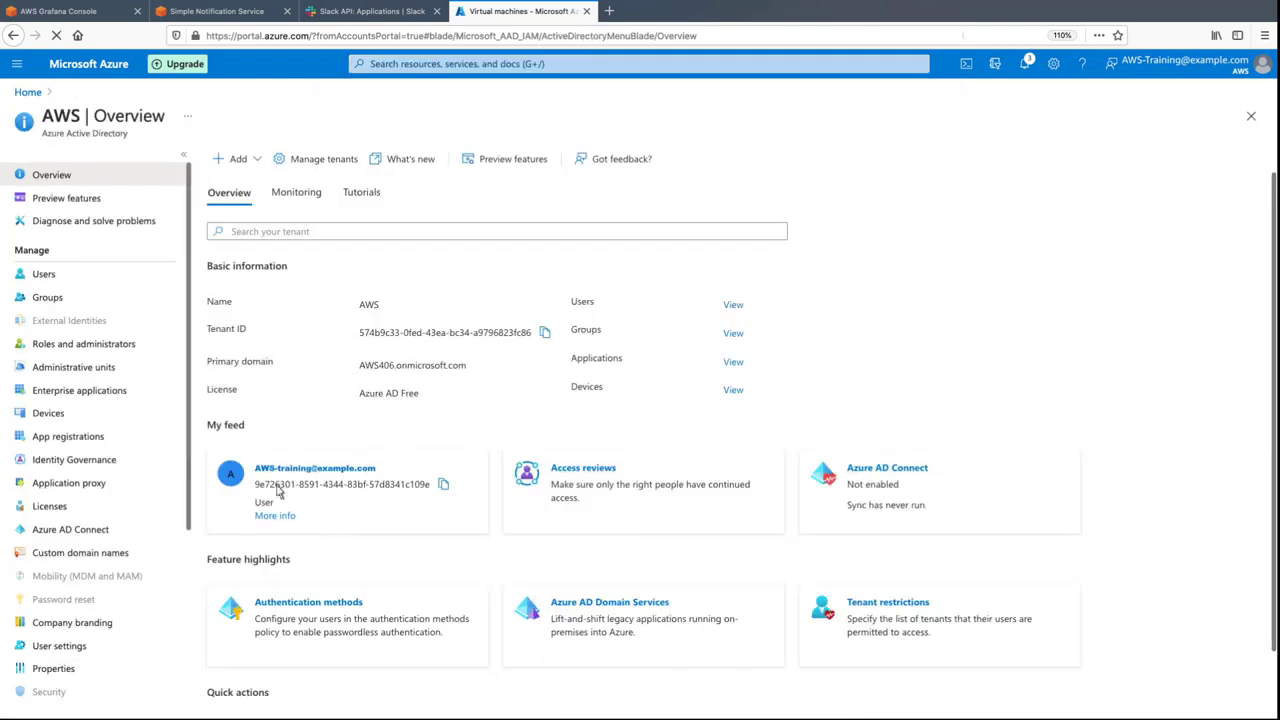
{"action": "scroll", "coordinate": [180, 595], "scroll_direction": "down", "scroll_amount": 5}
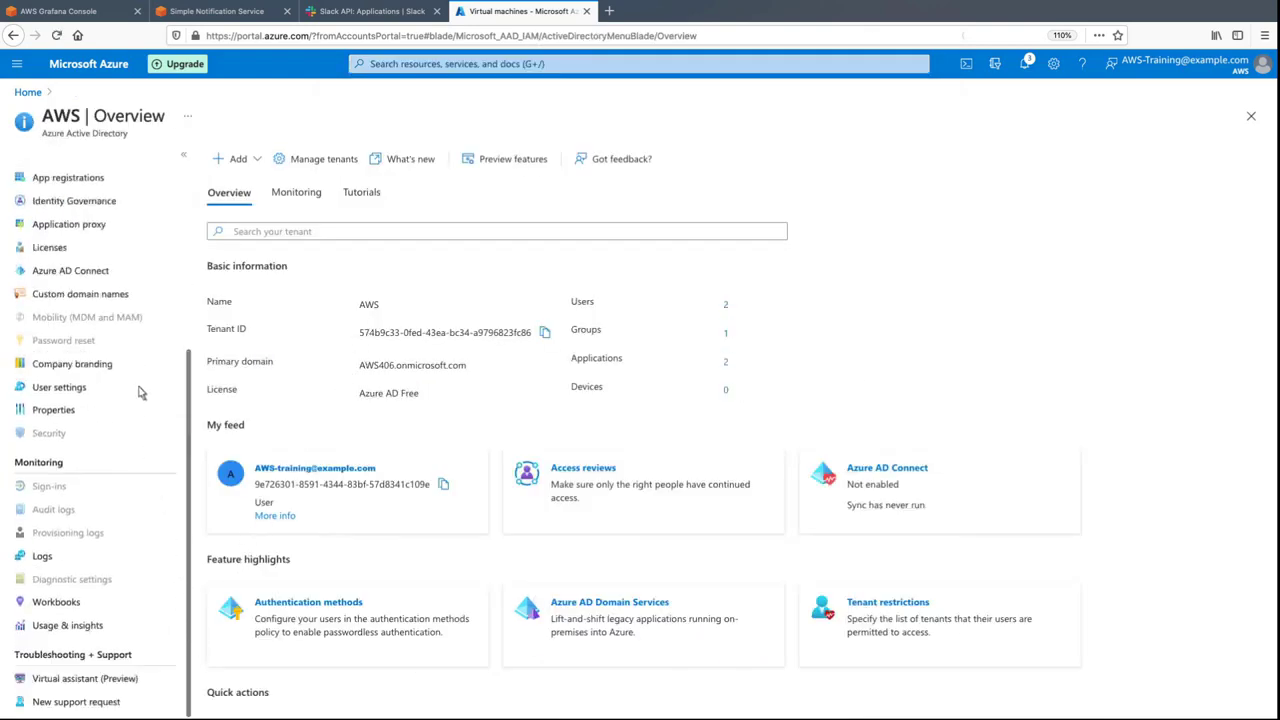
{"action": "left_click", "coordinate": [100, 183]}
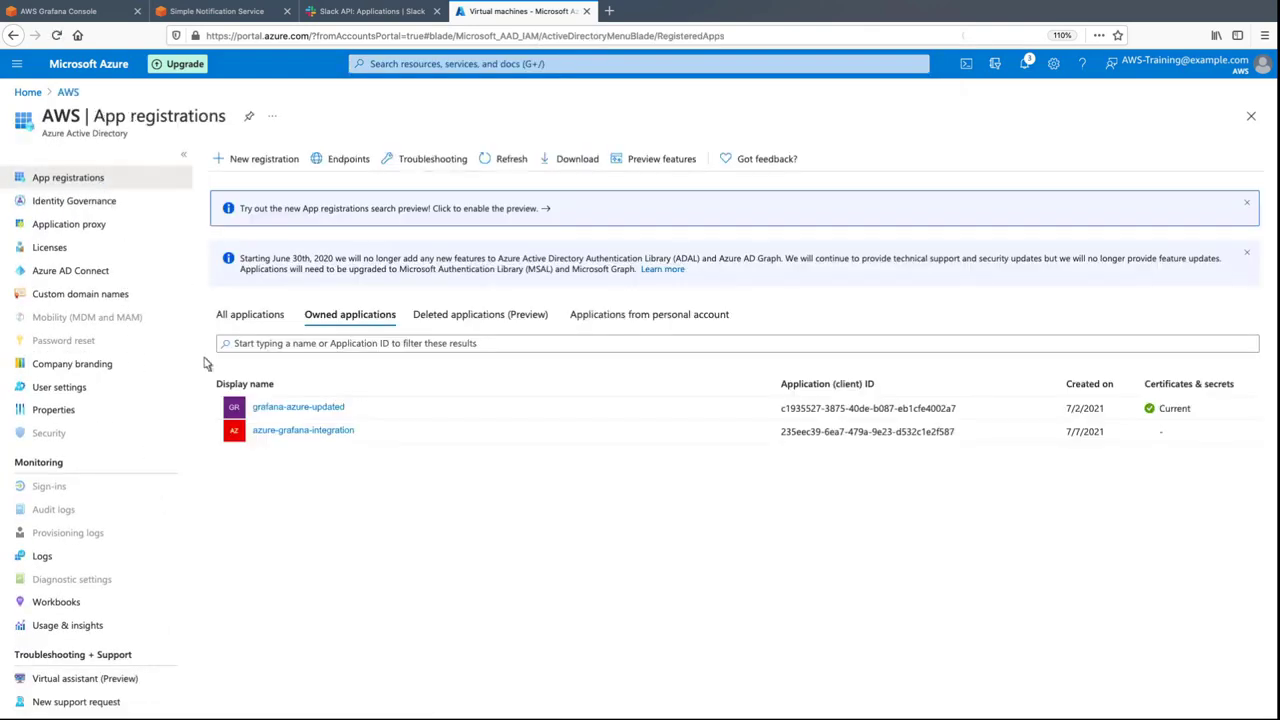
Add a client secret described 'grafana-azure' to azure-grafana-integration and copy its value.
{"action": "left_click", "coordinate": [300, 430]}
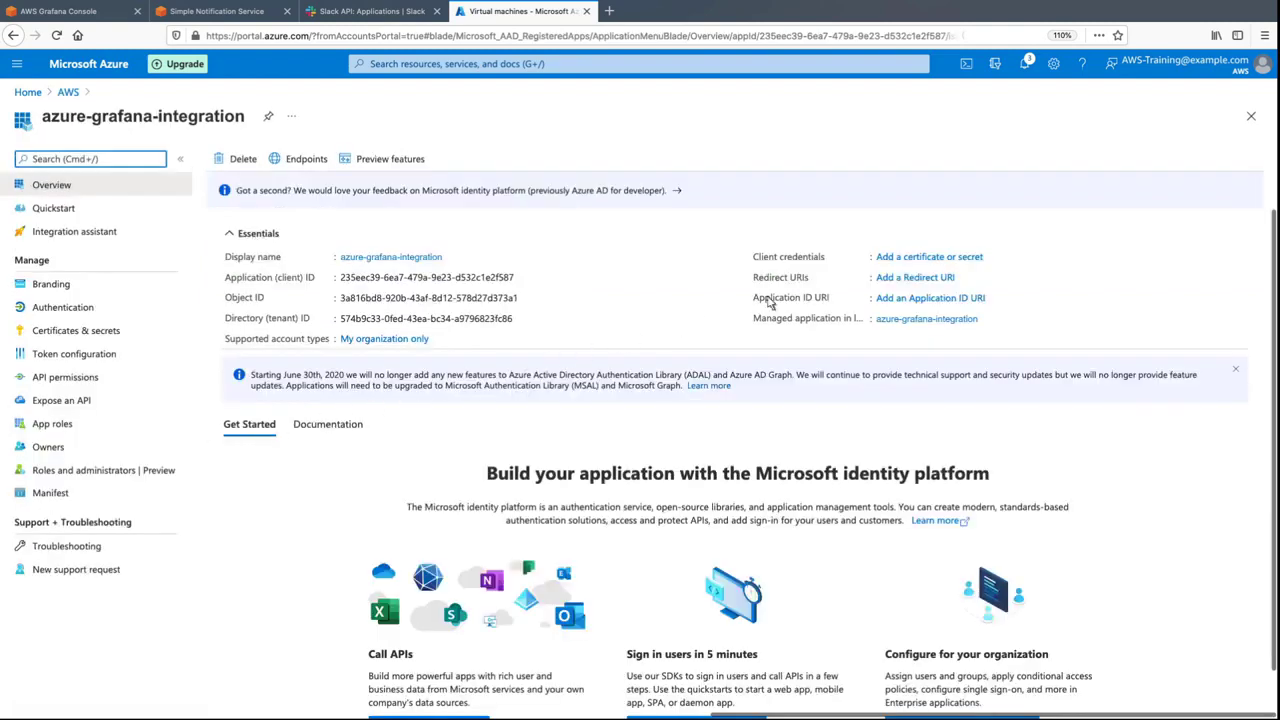
{"action": "left_click", "coordinate": [975, 257]}
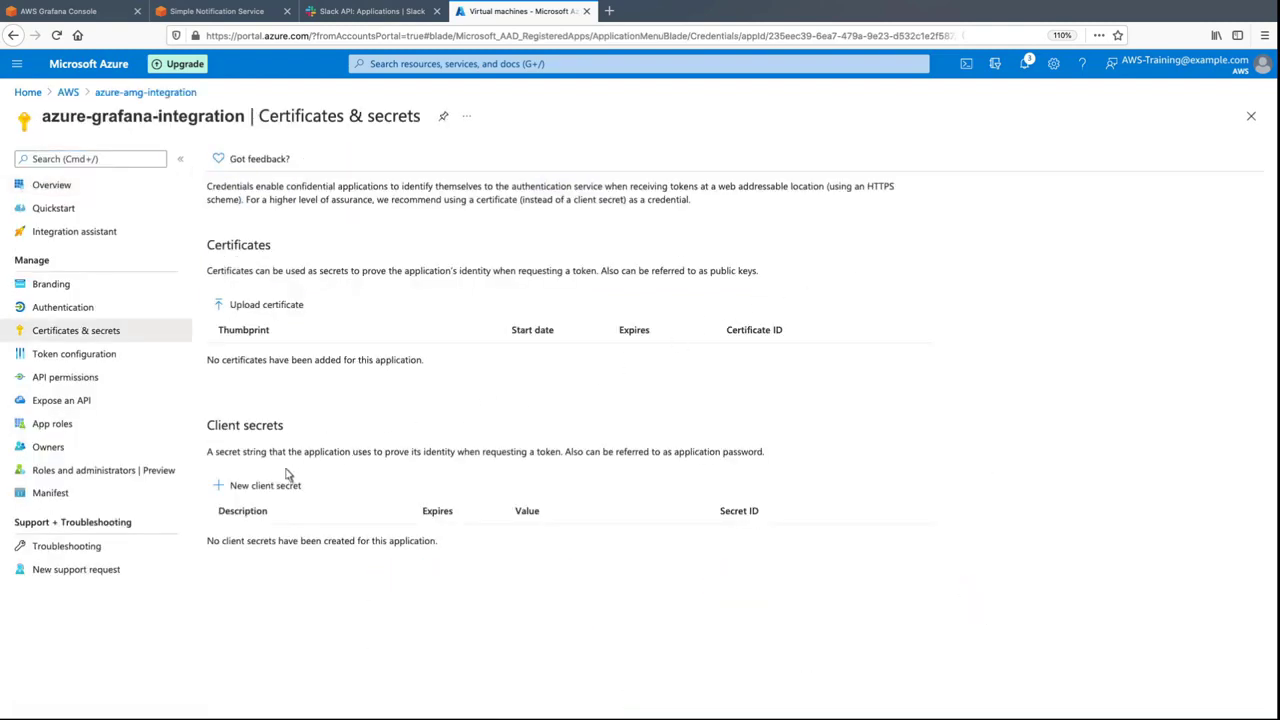
{"action": "left_click", "coordinate": [222, 493]}
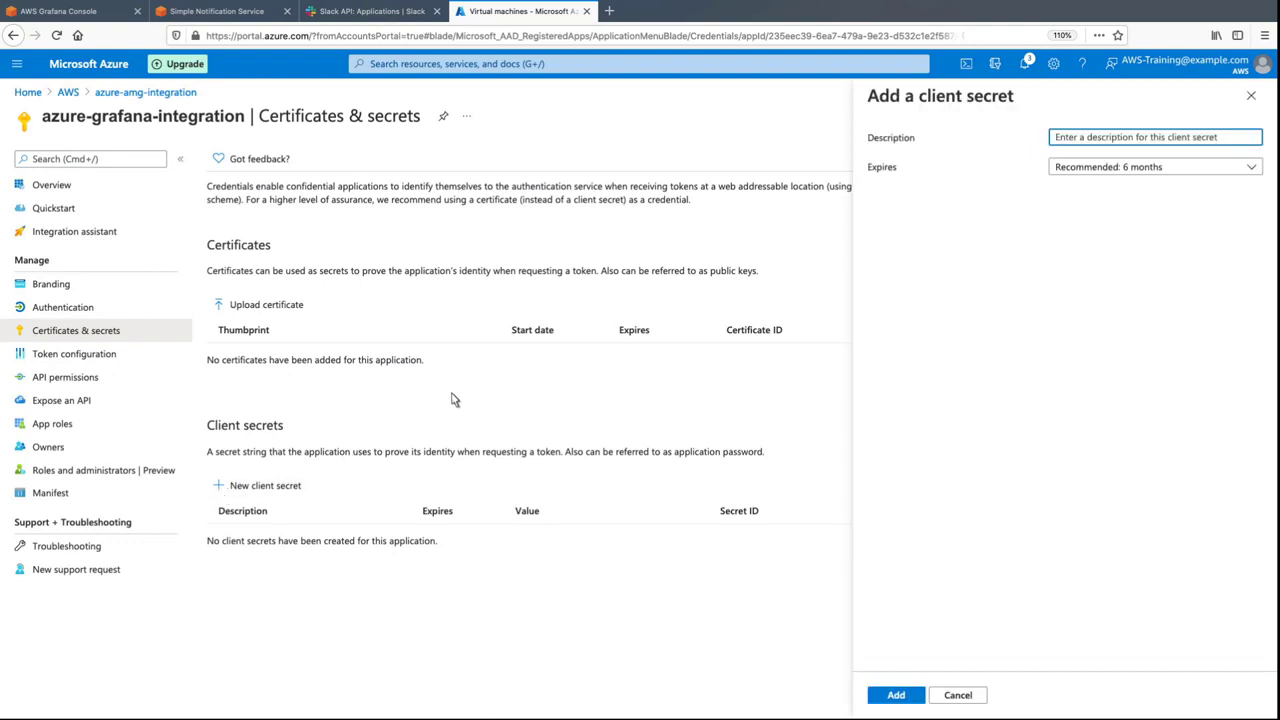
{"action": "left_click", "coordinate": [1058, 140]}
{"action": "type", "text": "grafana-azure"}
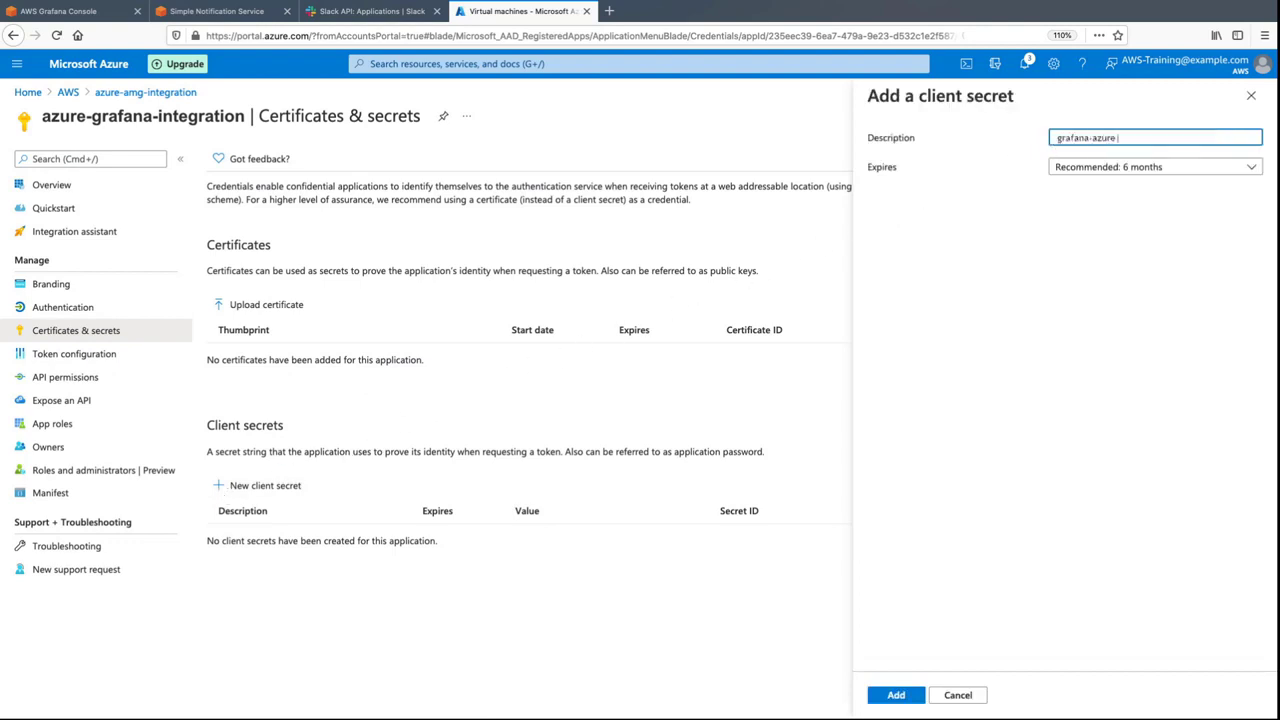
{"action": "left_click", "coordinate": [896, 695]}
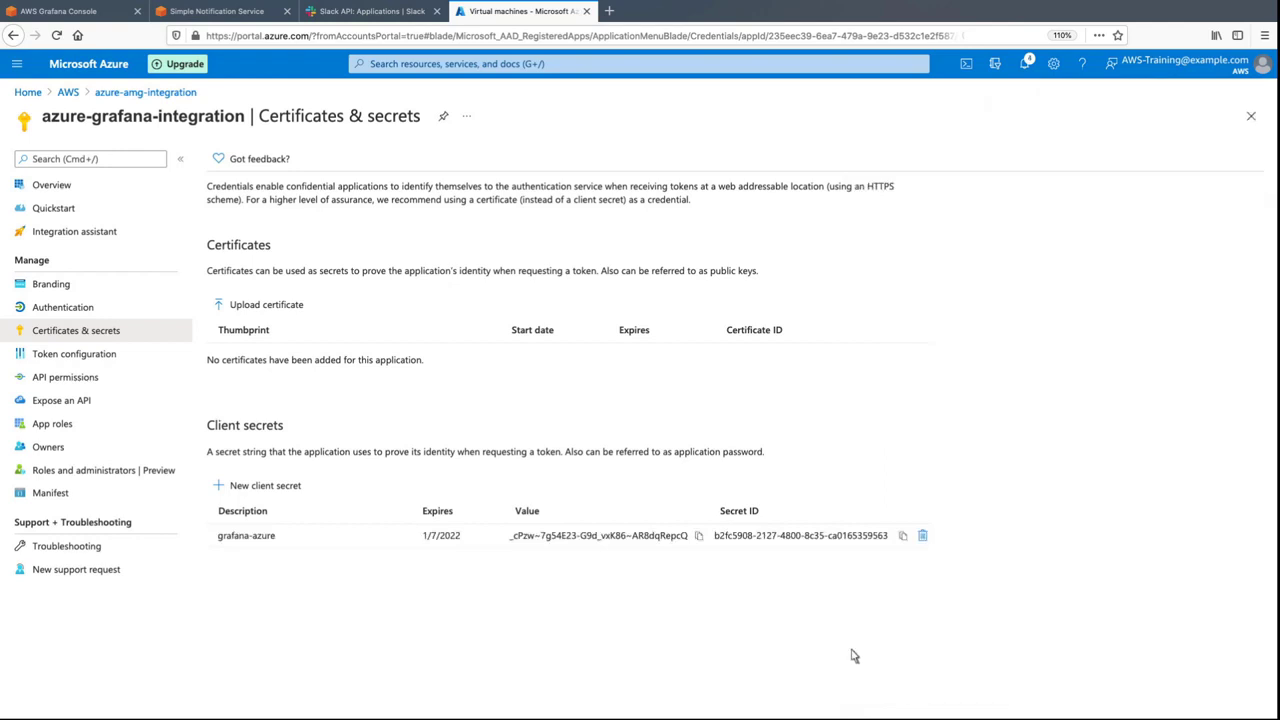
{"action": "left_click", "coordinate": [700, 536]}
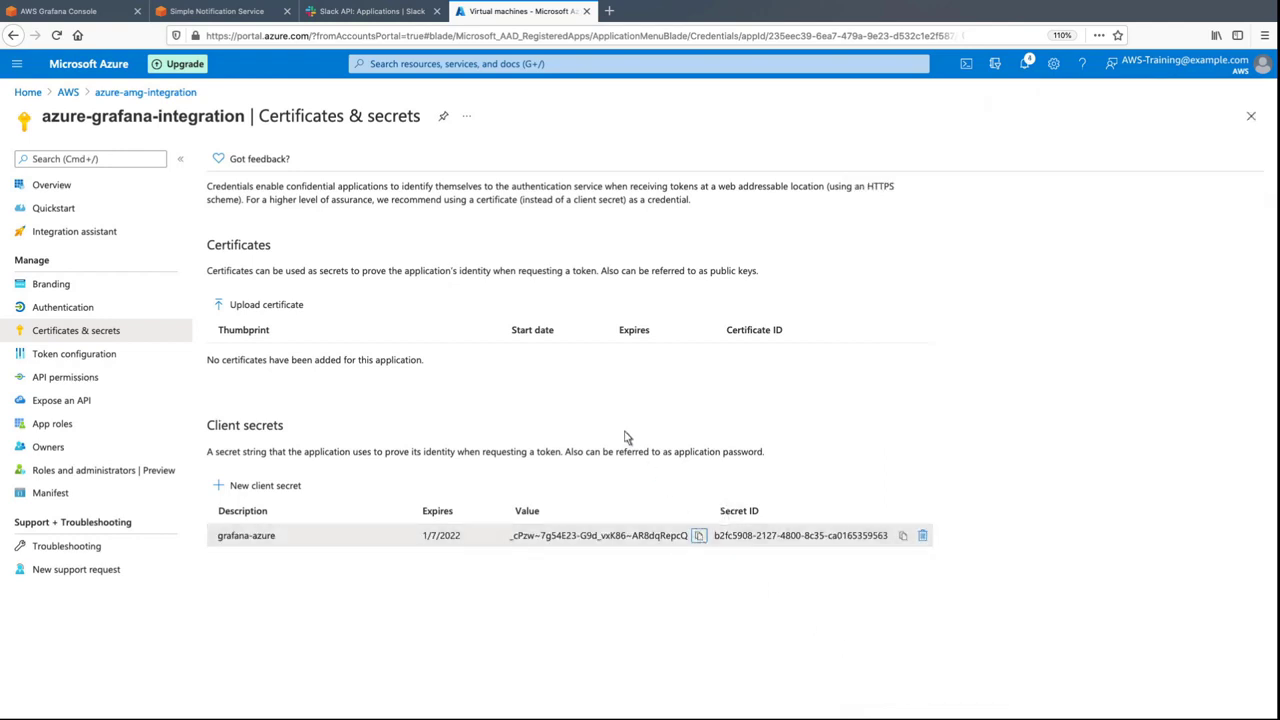
Start a new role assignment in Azure subscription 1's Access control (IAM).
{"action": "left_click", "coordinate": [370, 67]}
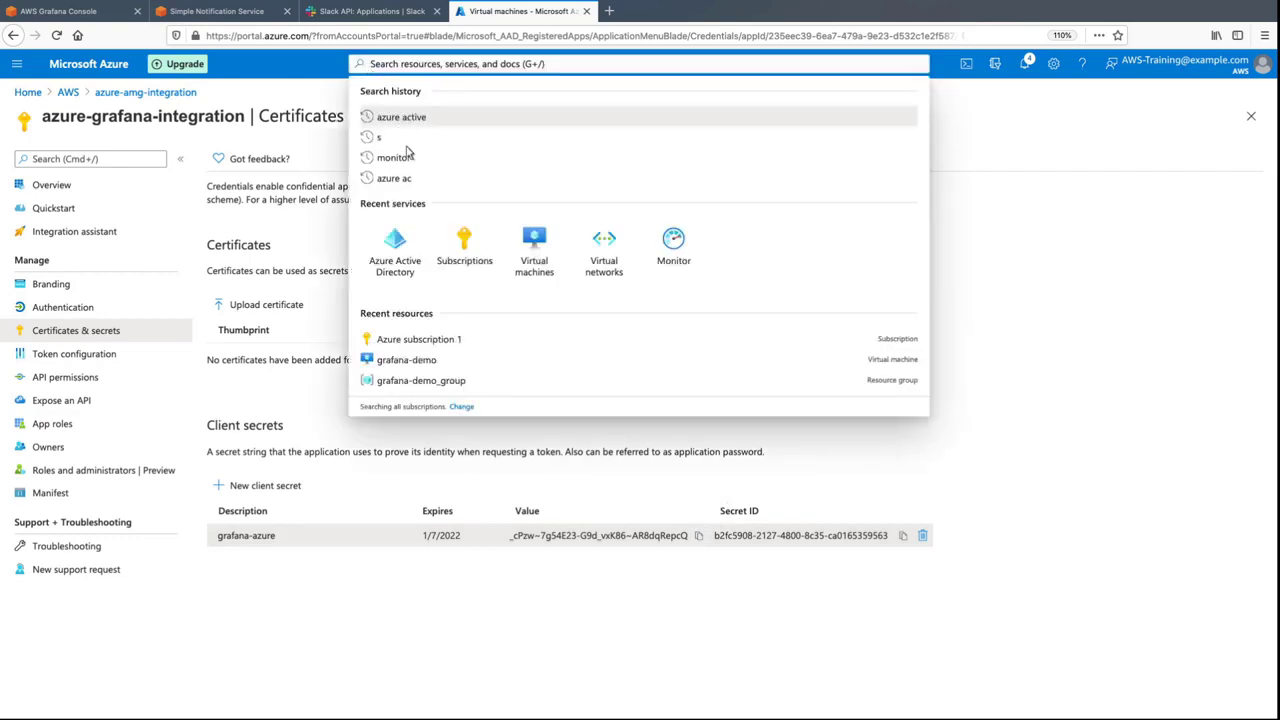
{"action": "left_click", "coordinate": [465, 260]}
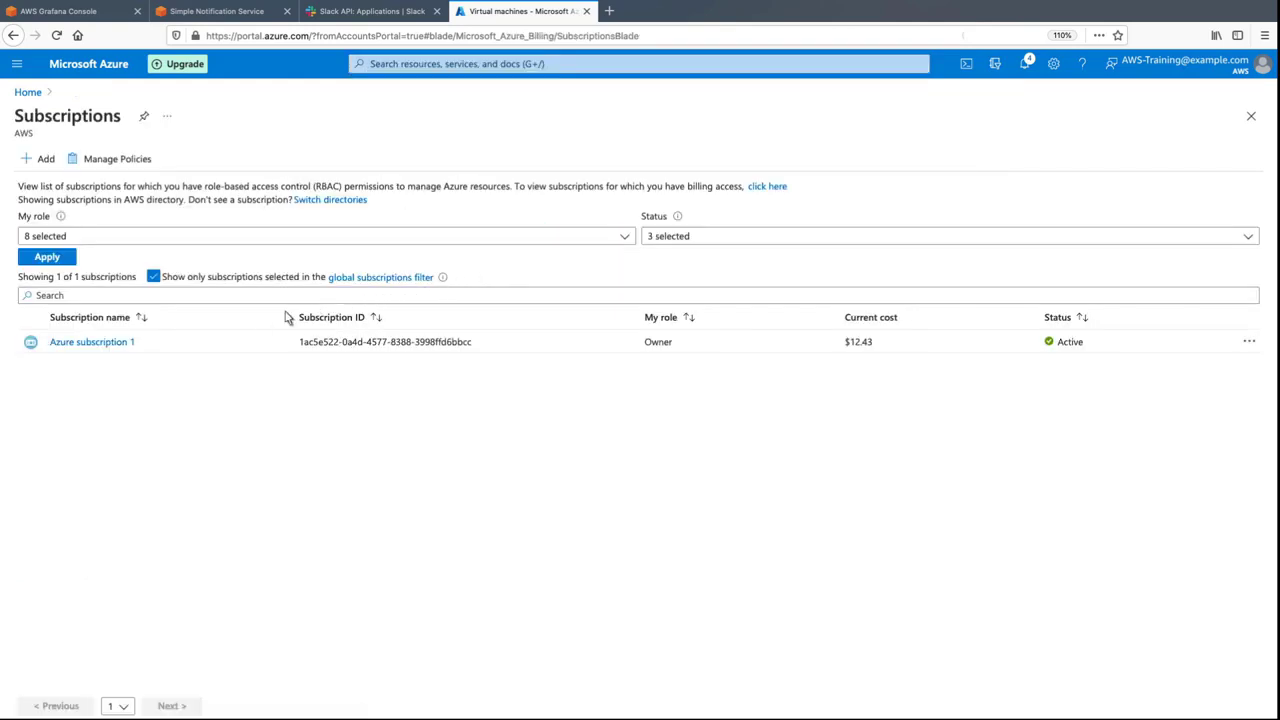
{"action": "left_click", "coordinate": [132, 344]}
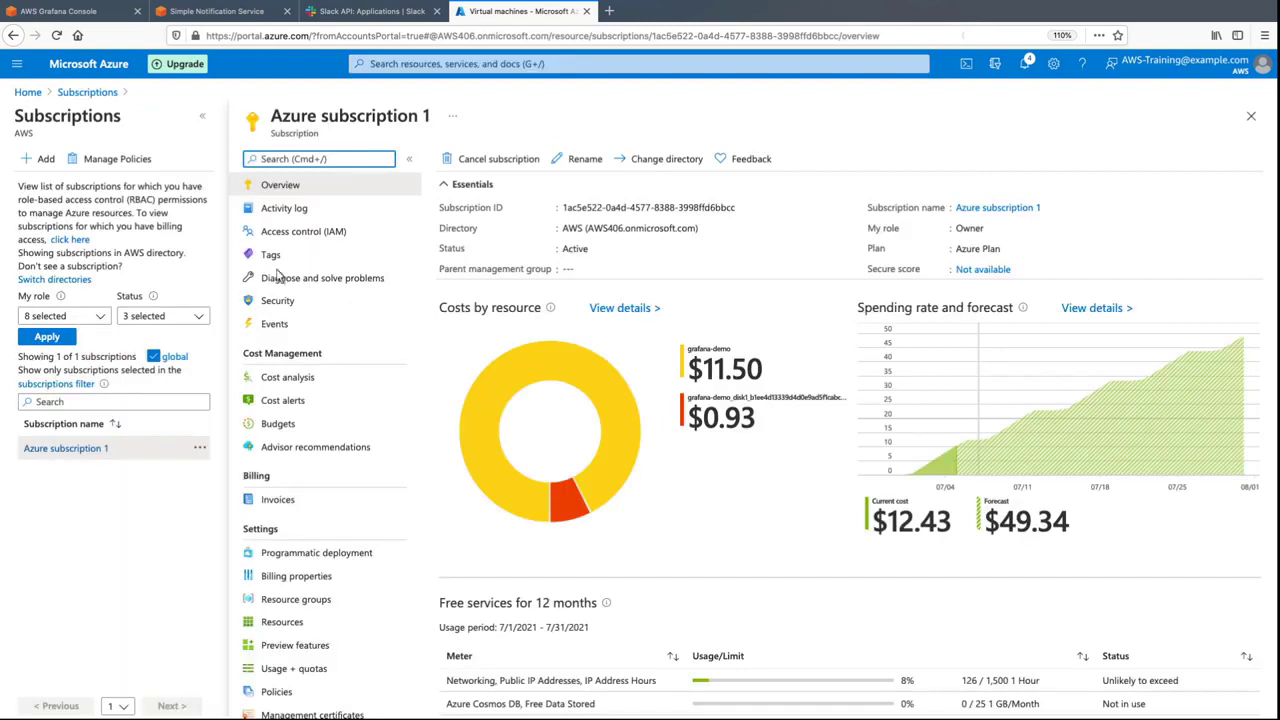
{"action": "left_click", "coordinate": [346, 236]}
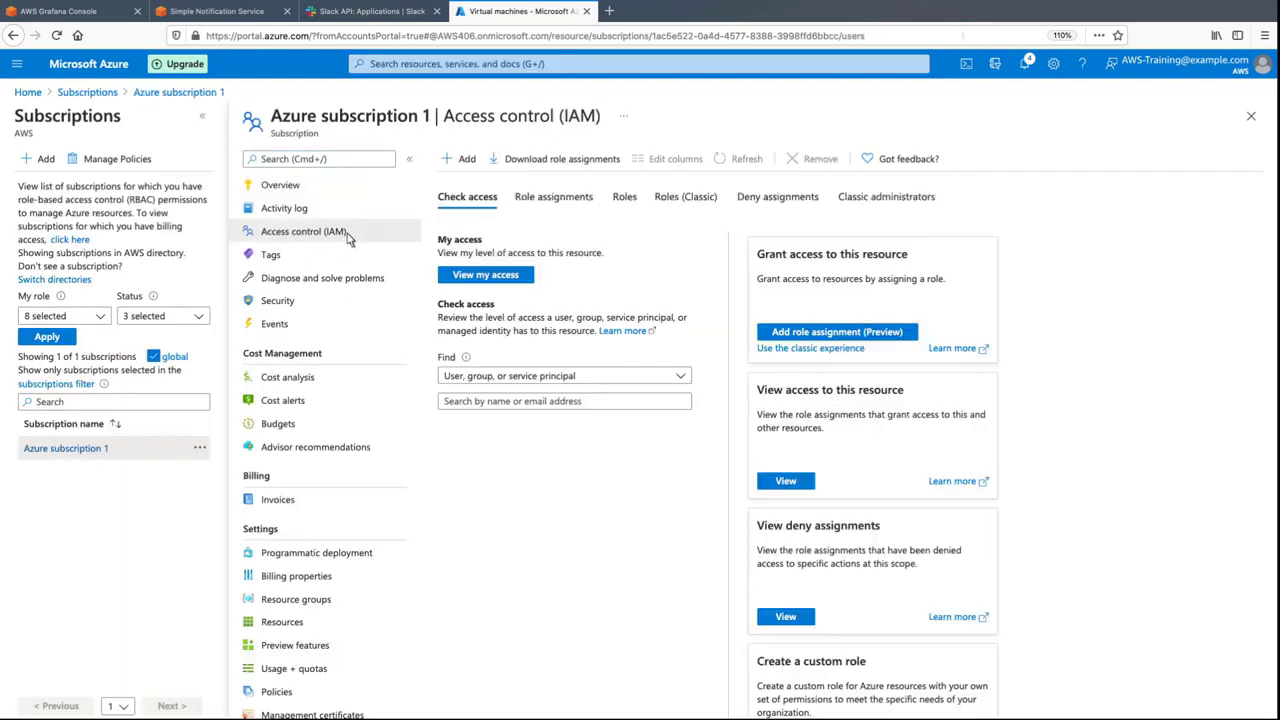
{"action": "left_click", "coordinate": [447, 165]}
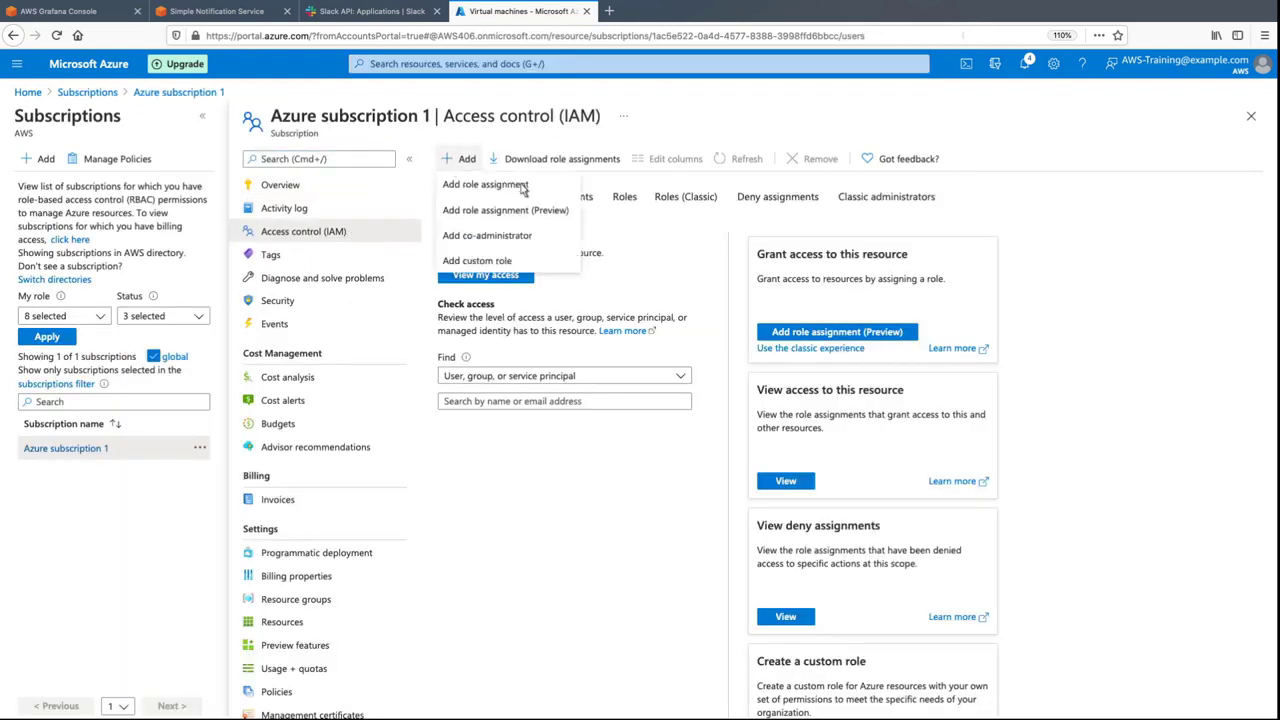
{"action": "left_click", "coordinate": [486, 185]}
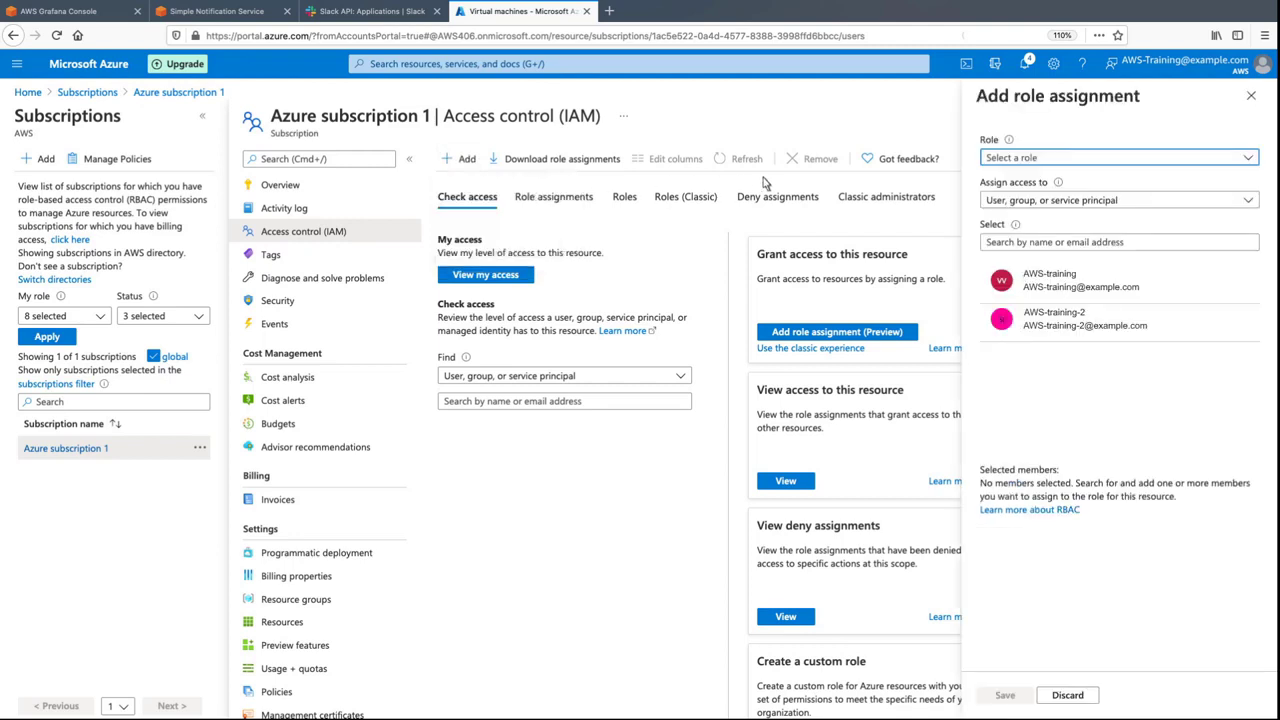
Assign the Contributor role to the azure-grafana-integration app and save.
{"action": "left_click", "coordinate": [1240, 166]}
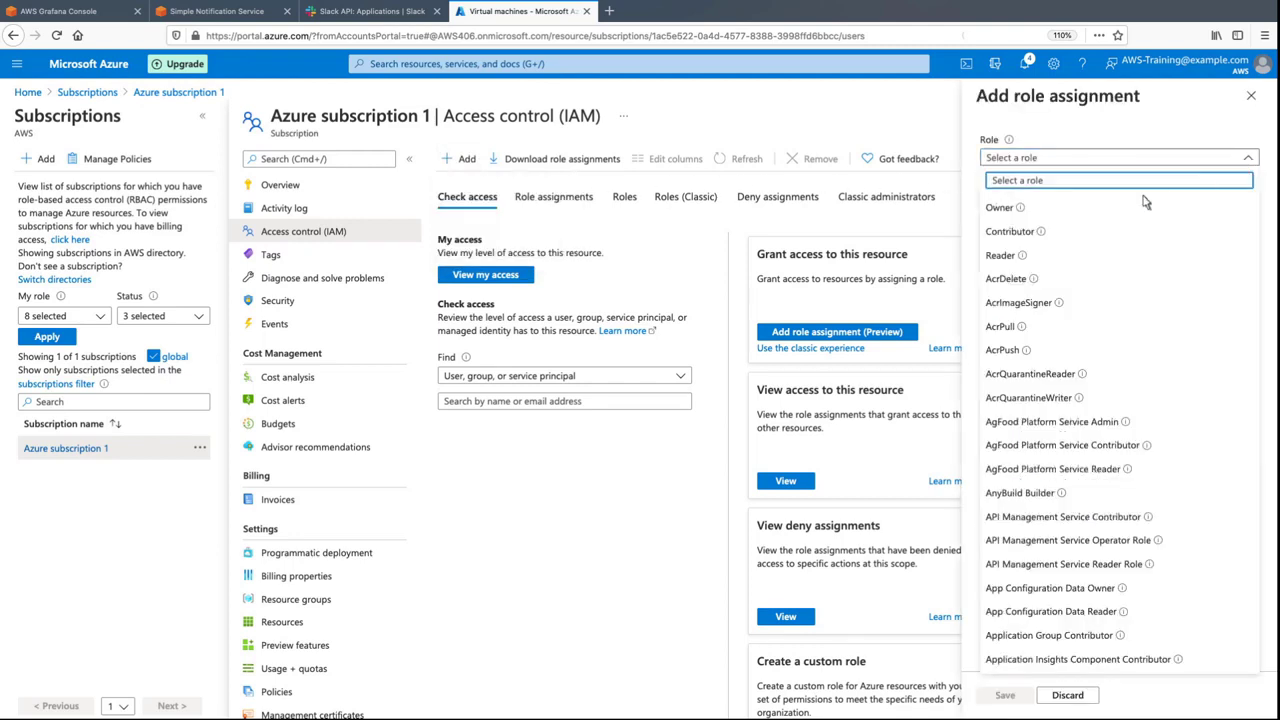
{"action": "left_click", "coordinate": [1033, 238]}
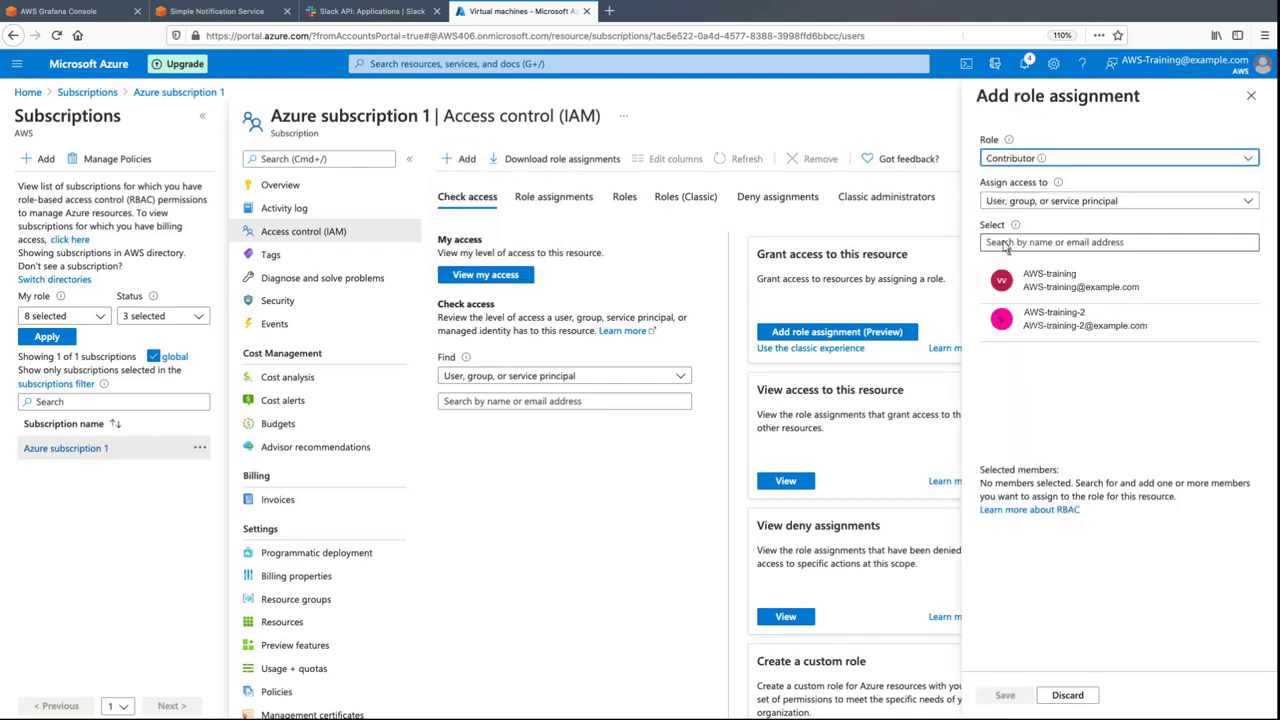
{"action": "left_click", "coordinate": [990, 245]}
{"action": "type", "text": "azure-grafana"}
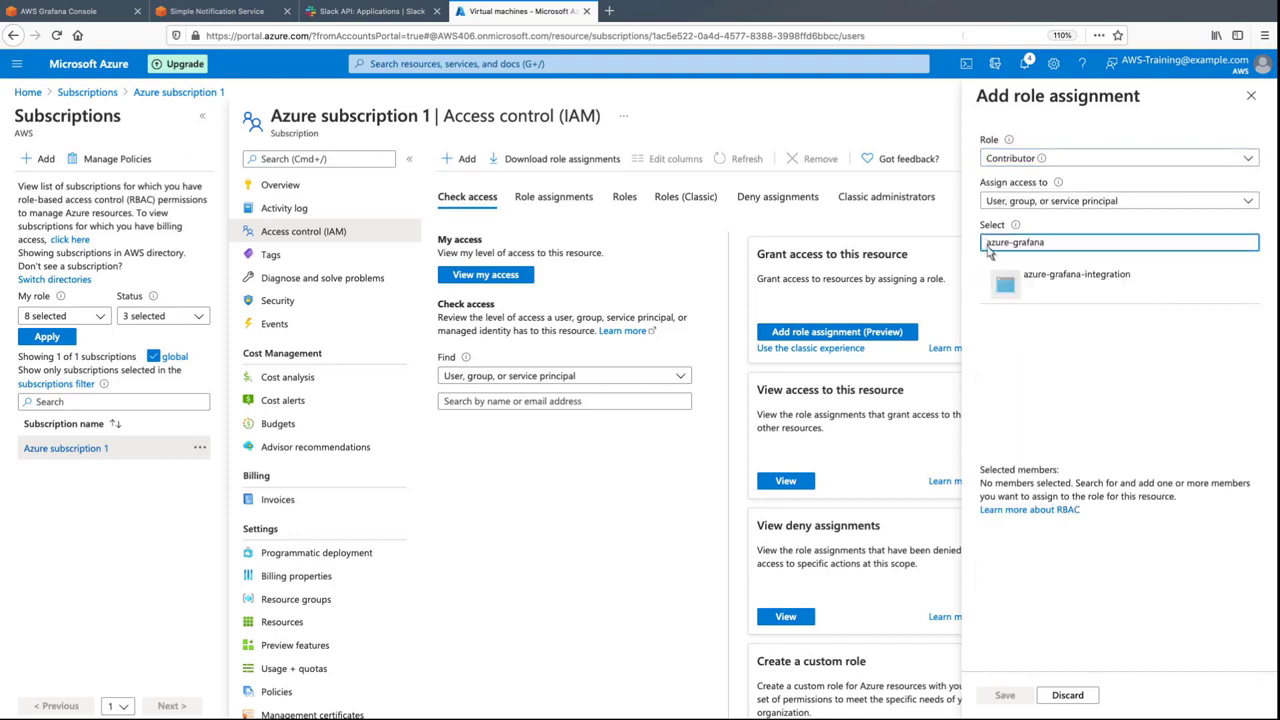
{"action": "left_click", "coordinate": [1008, 287]}
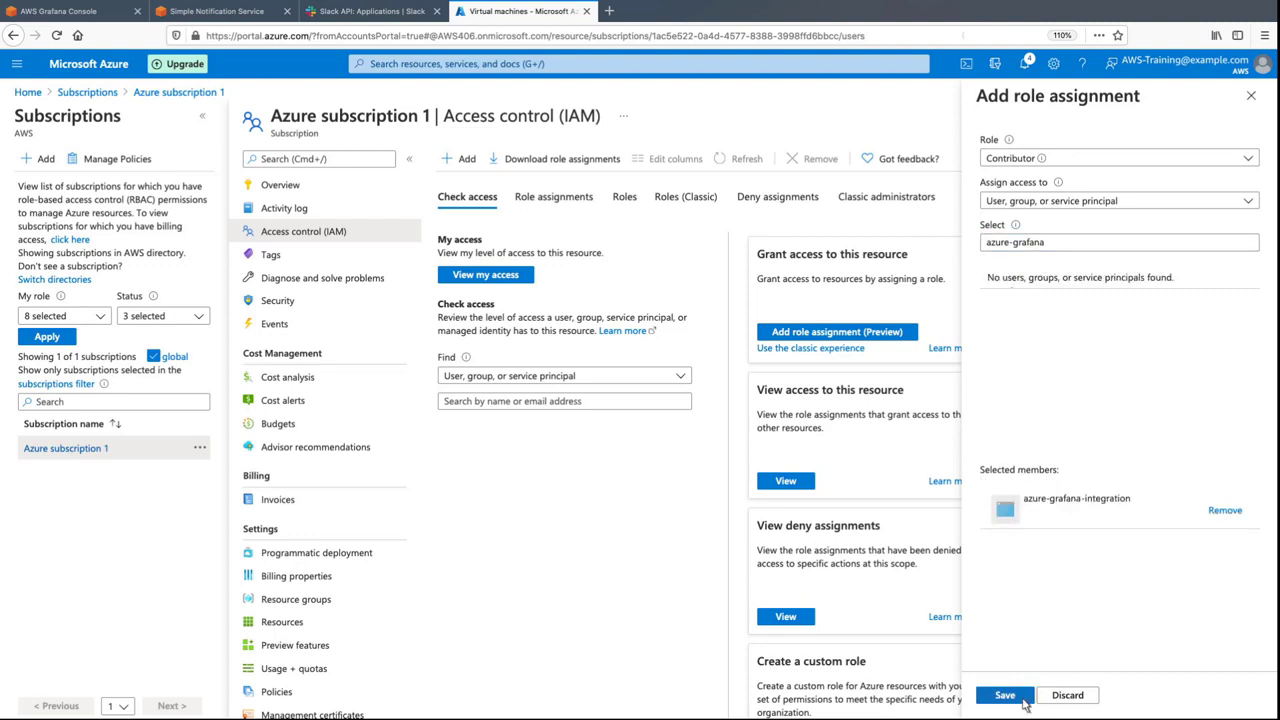
{"action": "left_click", "coordinate": [1005, 695]}
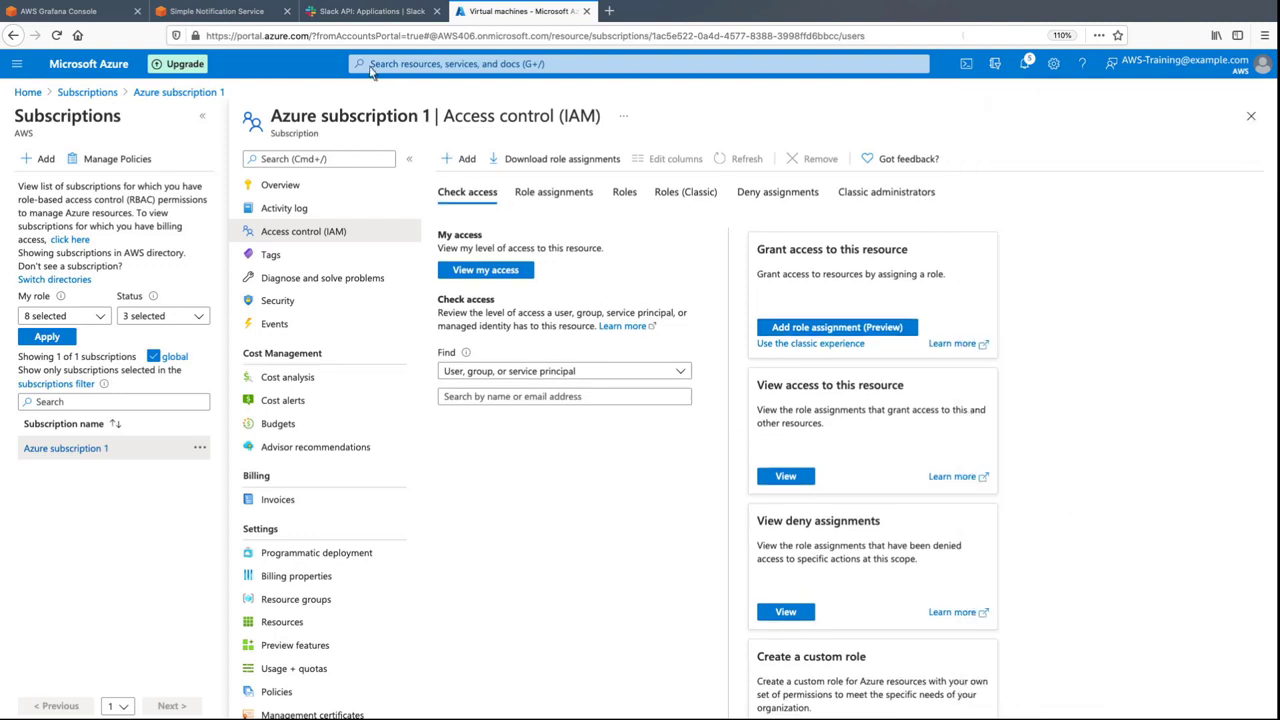
Go through Azure Active Directory's App registrations to the azure-grafana-integration overview.
{"action": "left_click", "coordinate": [374, 66]}
{"action": "left_click", "coordinate": [463, 284]}
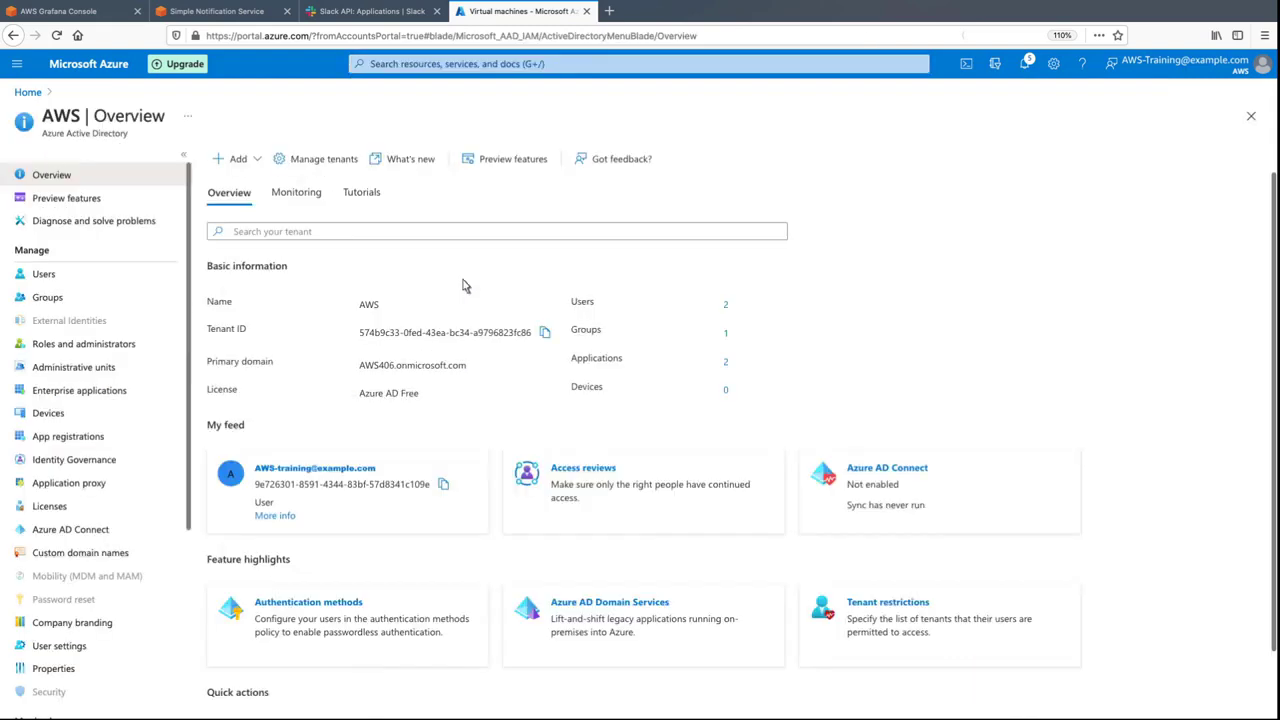
{"action": "scroll", "coordinate": [184, 690], "scroll_direction": "down", "scroll_amount": 3}
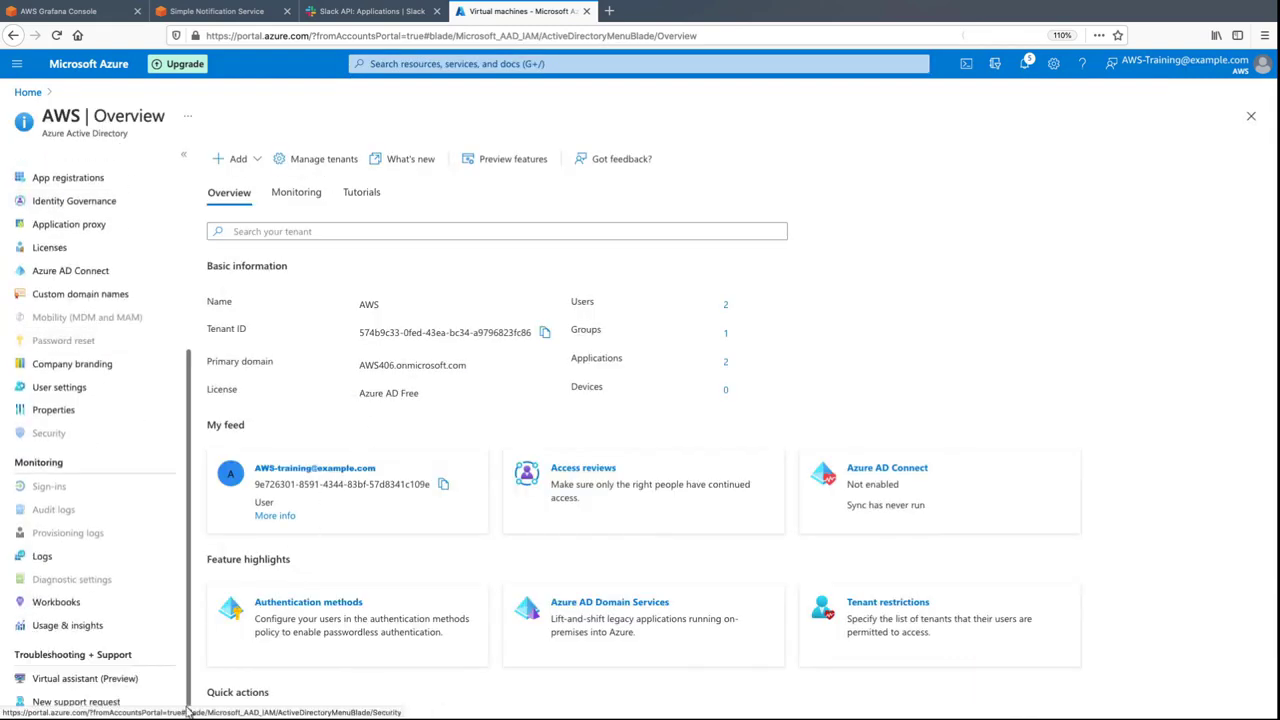
{"action": "left_click", "coordinate": [104, 180]}
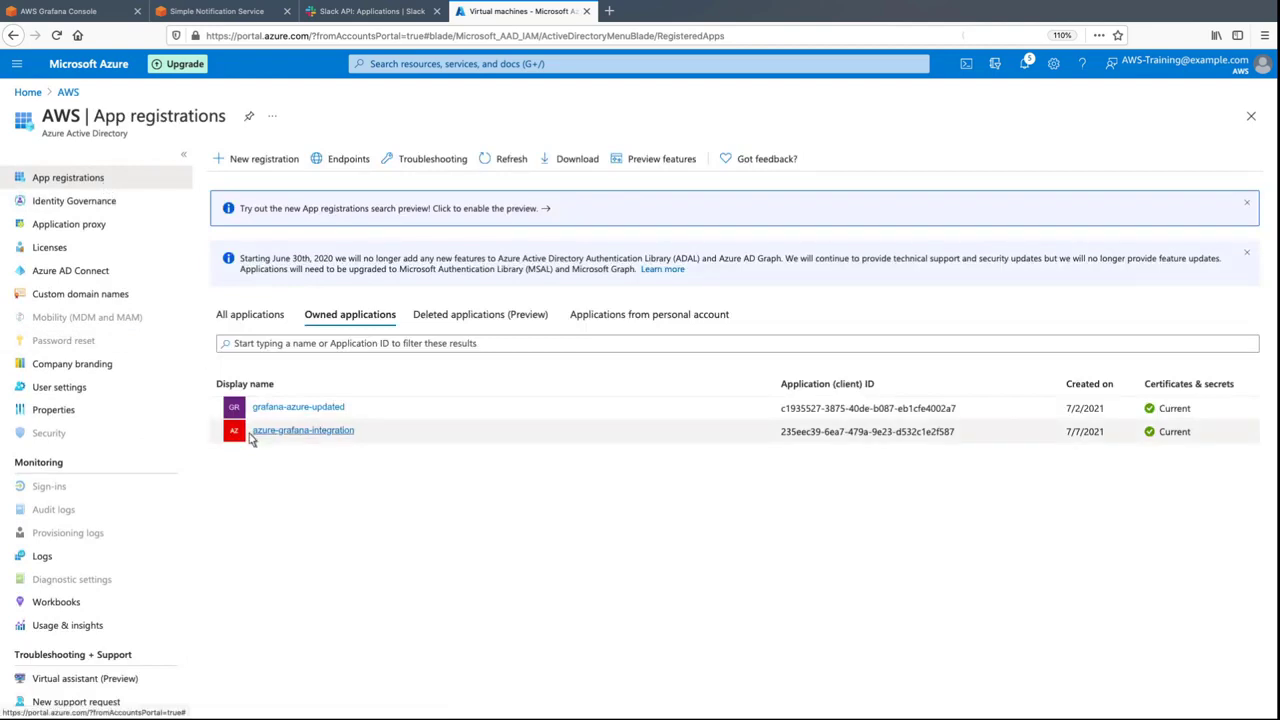
{"action": "left_click", "coordinate": [300, 431]}
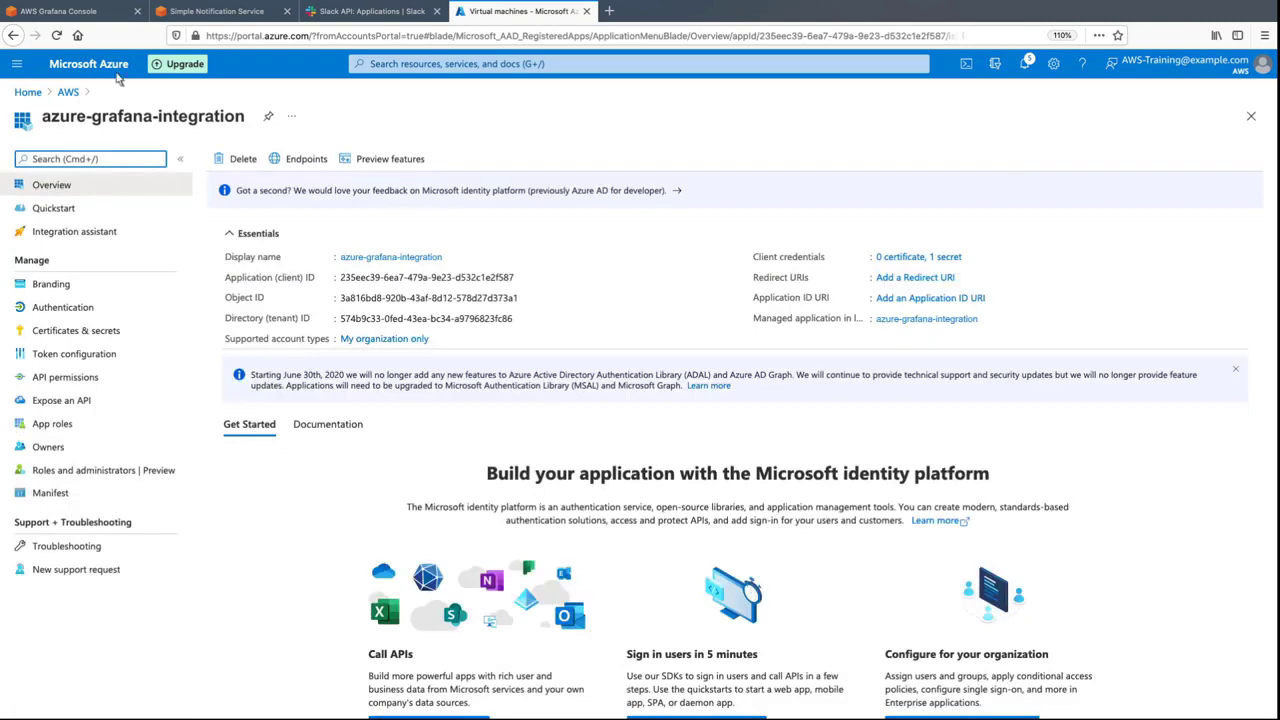
Launch and sign in to the Grafana workspace, then open Configuration > Data Sources.
{"action": "left_click", "coordinate": [100, 13]}
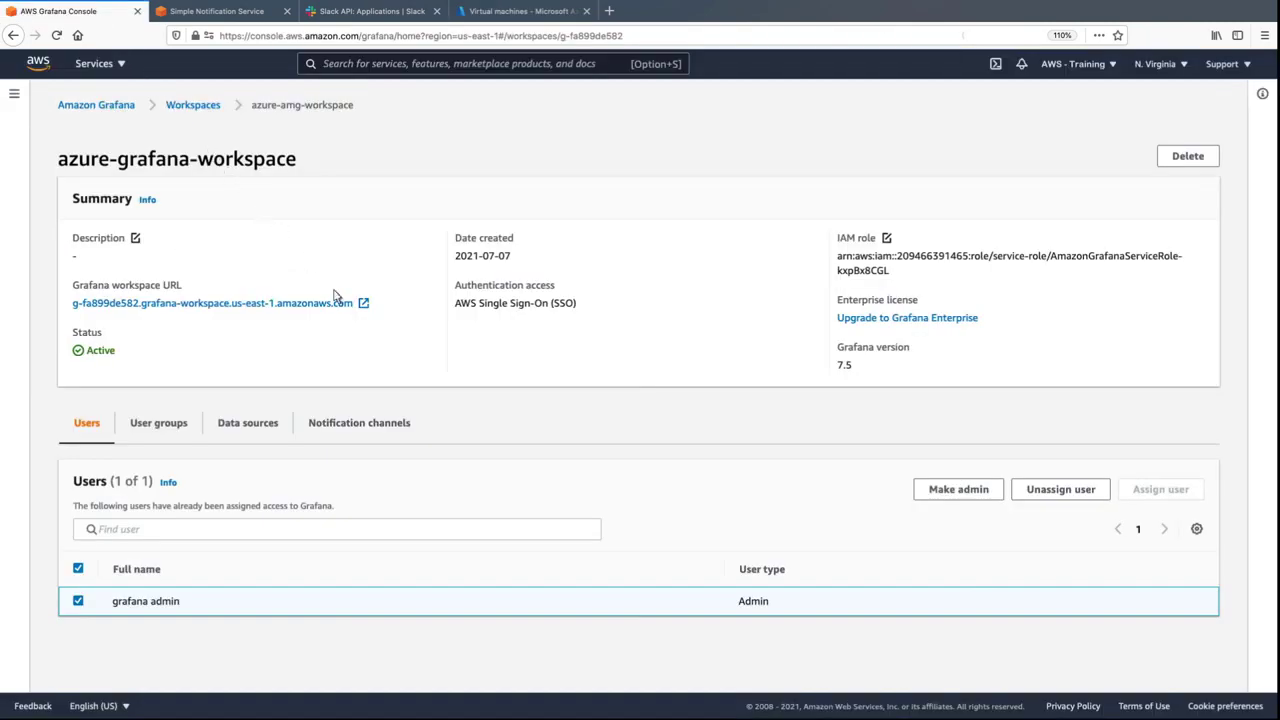
{"action": "left_click", "coordinate": [300, 303]}
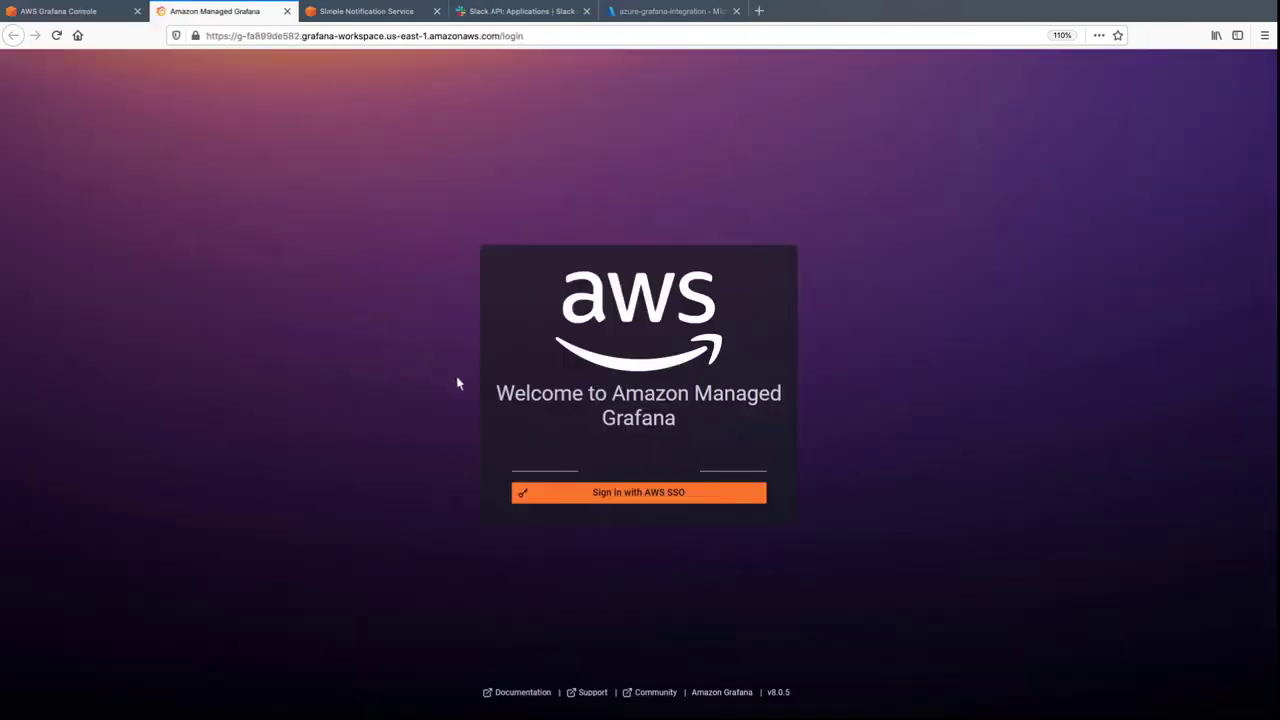
{"action": "left_click", "coordinate": [640, 495]}
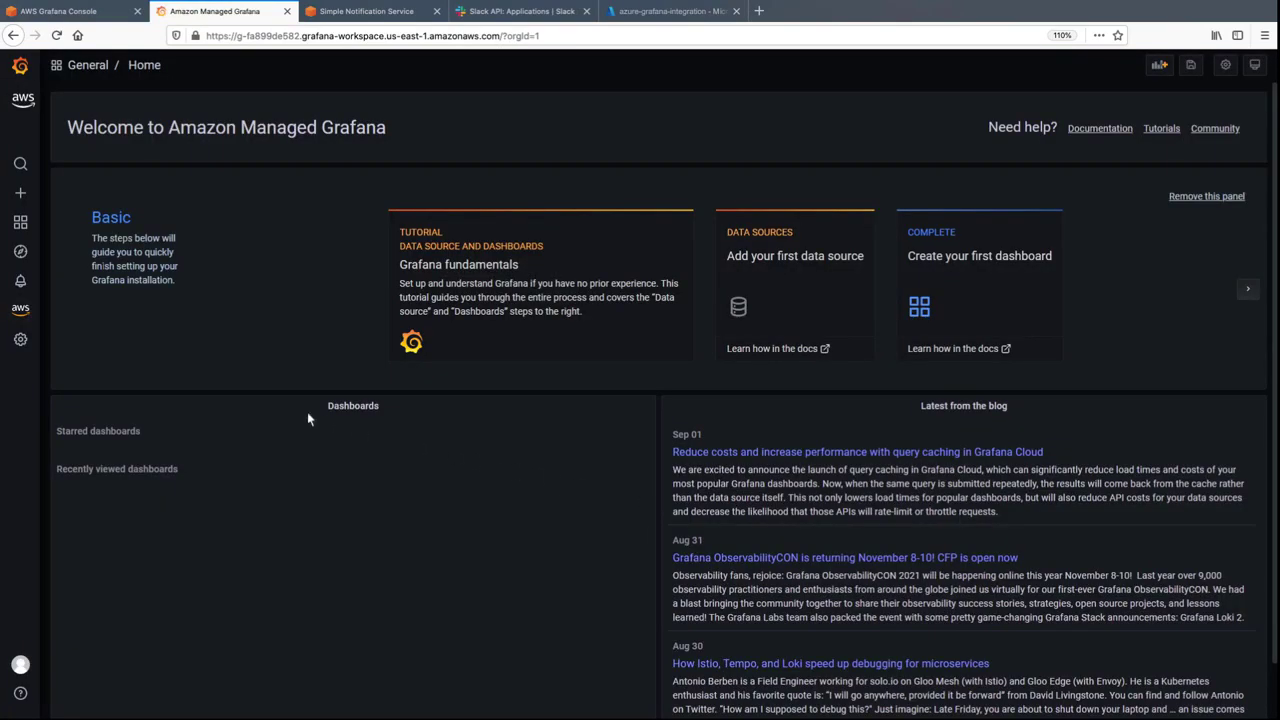
{"action": "mouse_move", "coordinate": [29, 346]}
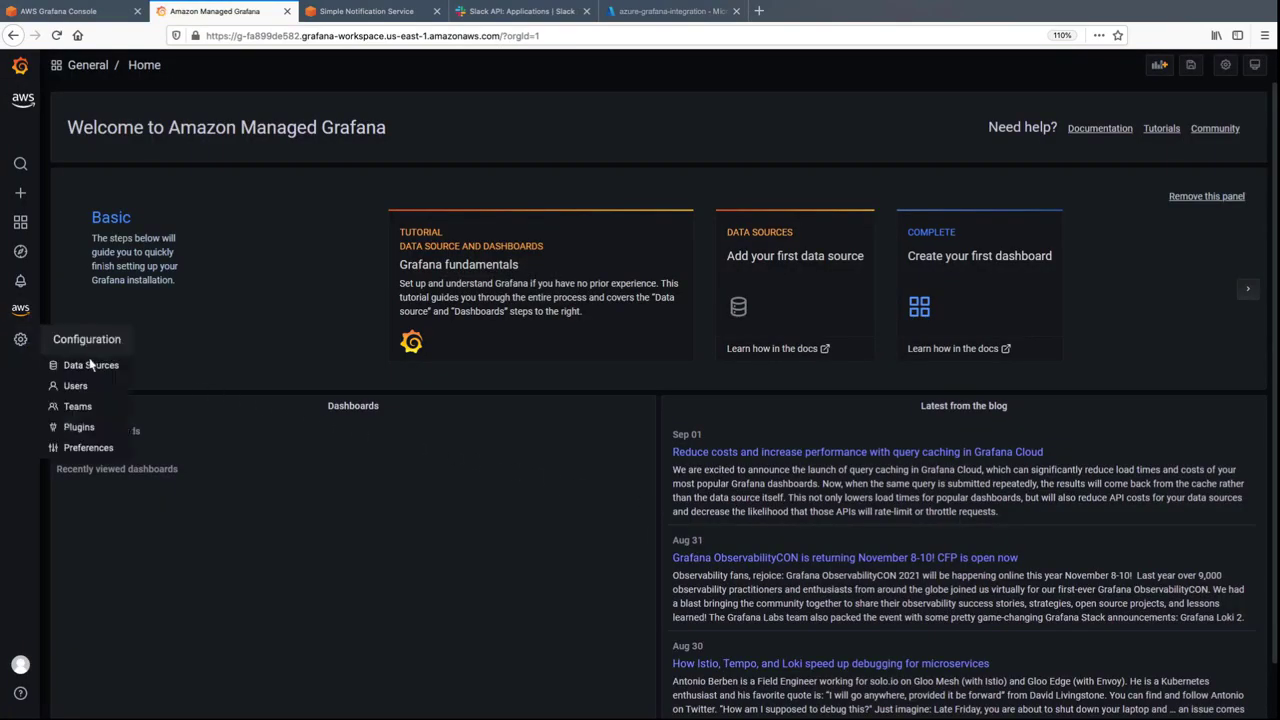
{"action": "left_click", "coordinate": [115, 369]}
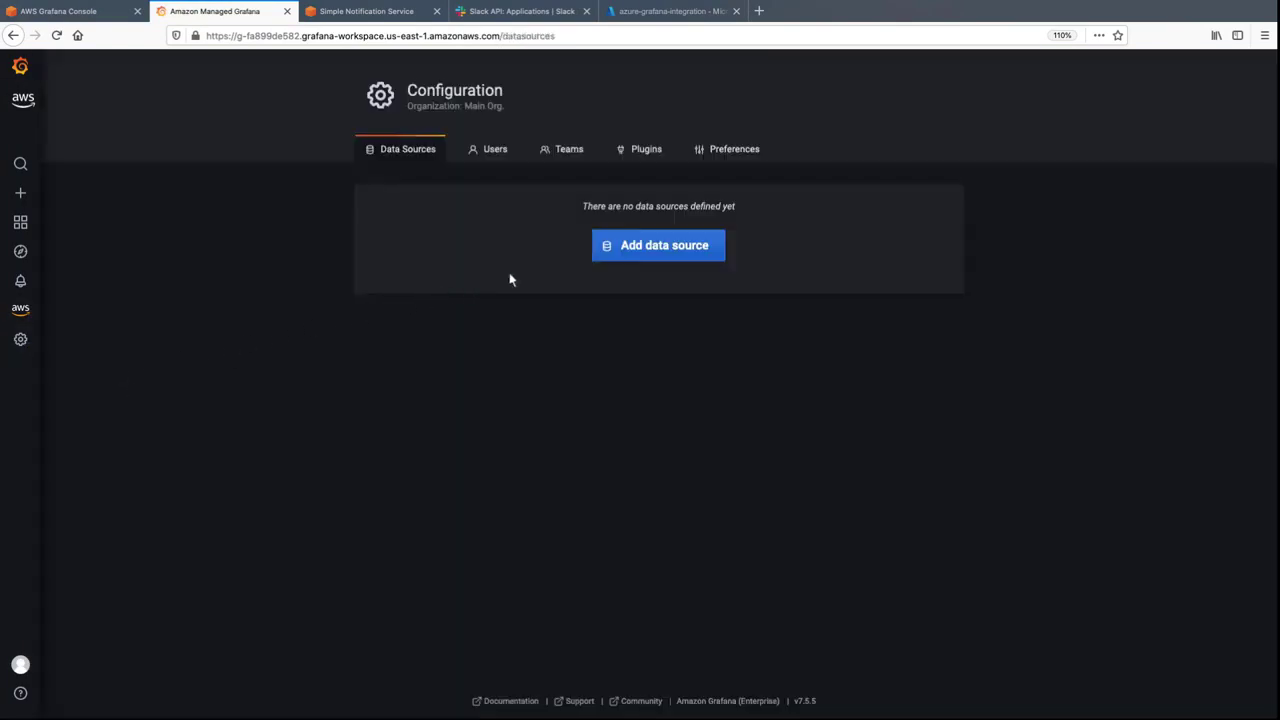
Add an Azure Monitor data source and paste the copied client secret.
{"action": "left_click", "coordinate": [608, 252]}
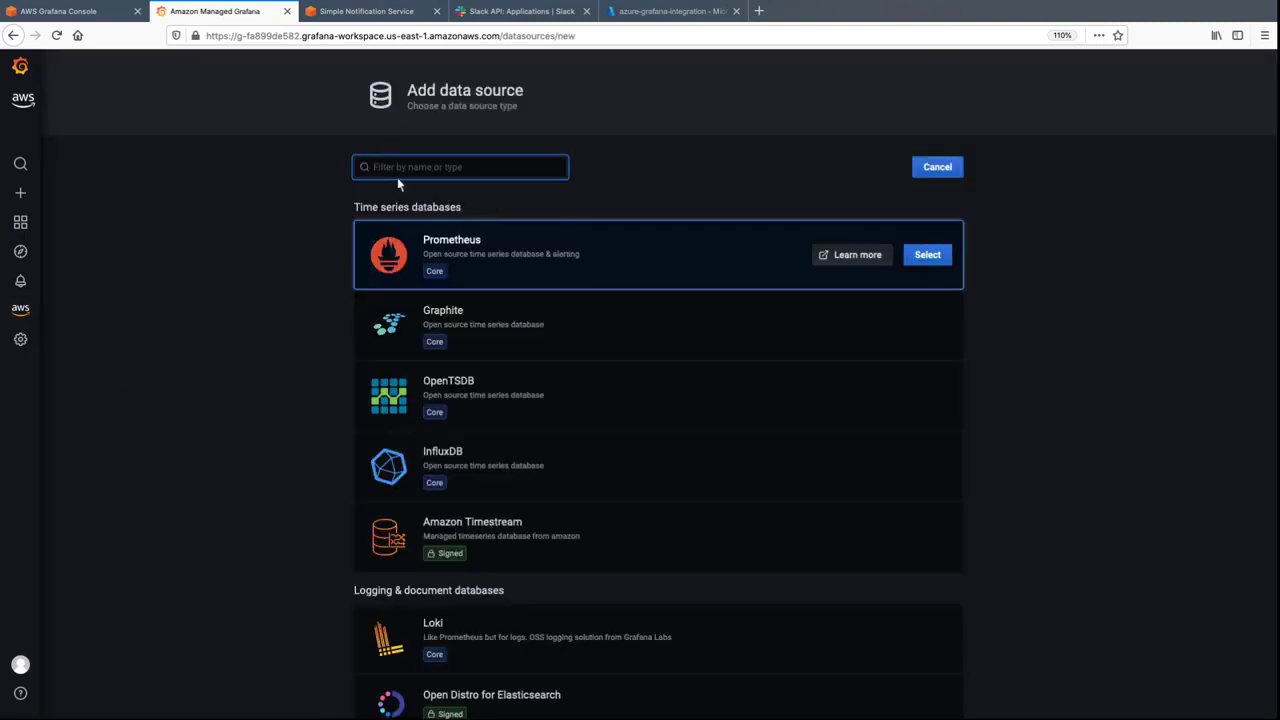
{"action": "type", "text": "azure"}
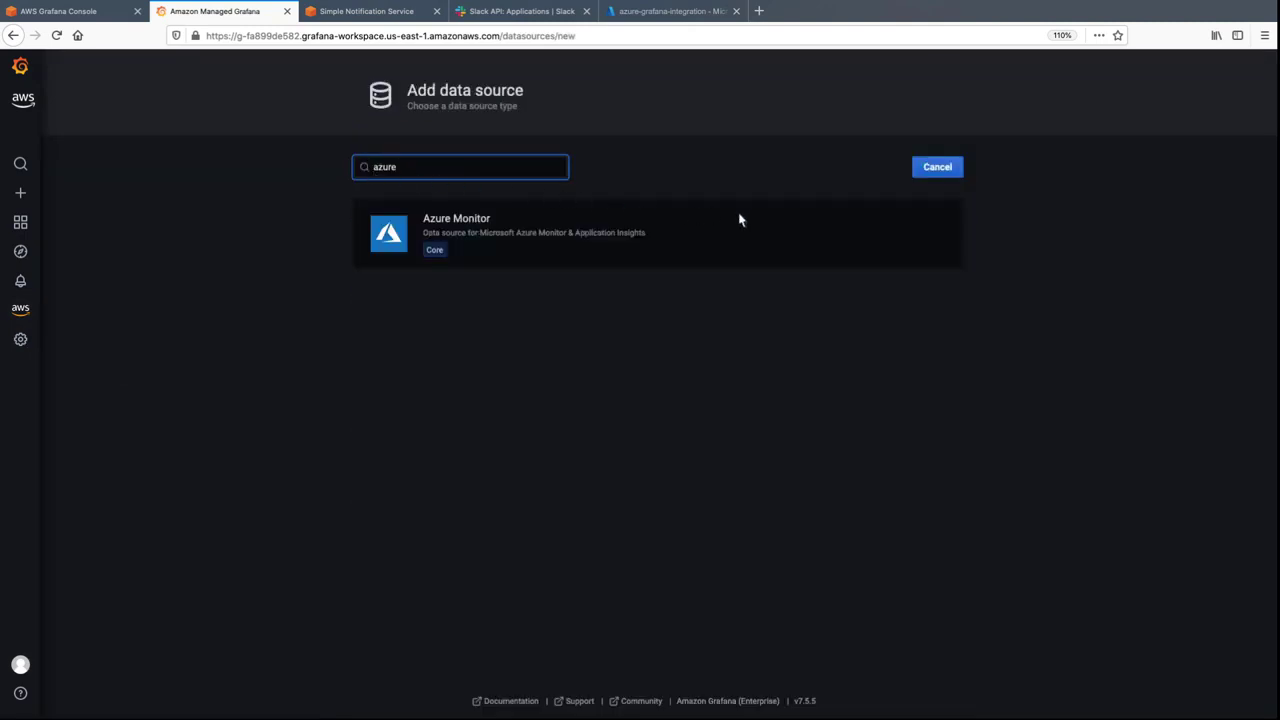
{"action": "left_click", "coordinate": [937, 240]}
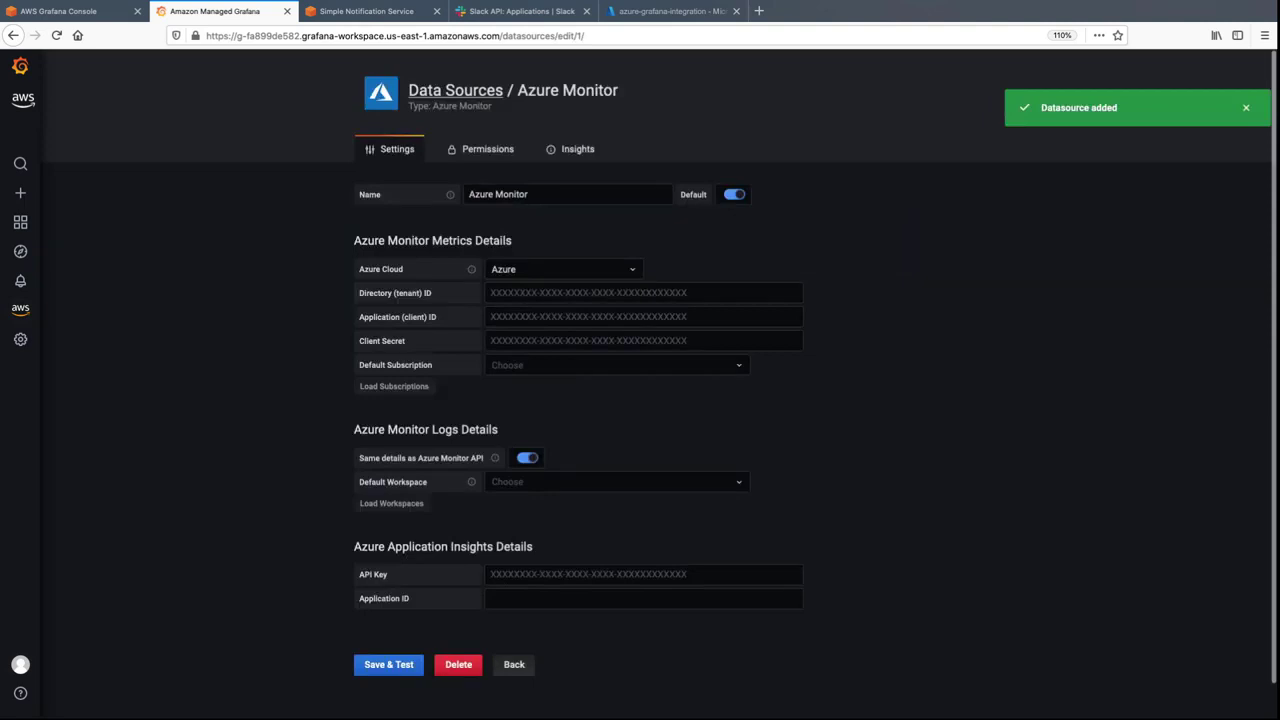
{"action": "left_click", "coordinate": [498, 341]}
{"action": "key", "text": "ctrl+v"}
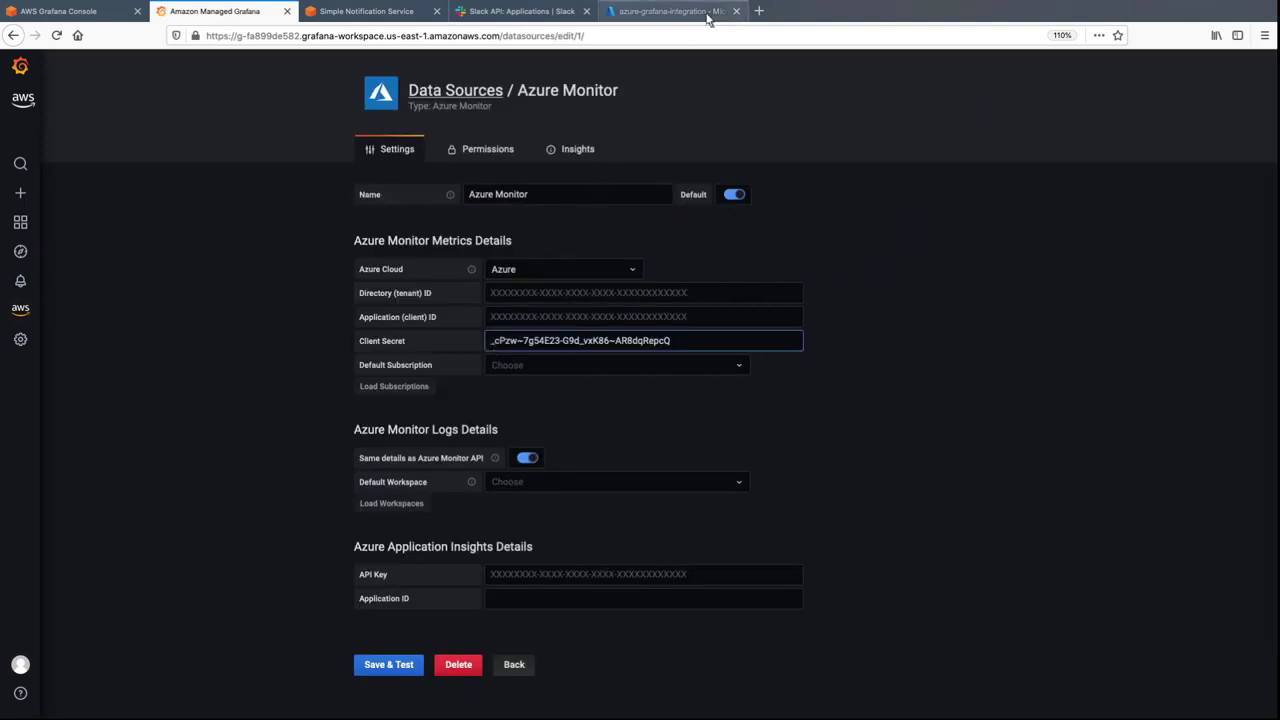
Copy the Directory (tenant) ID and Application (client) ID from Azure into the data source.
{"action": "left_click", "coordinate": [690, 11]}
{"action": "left_click", "coordinate": [521, 318]}
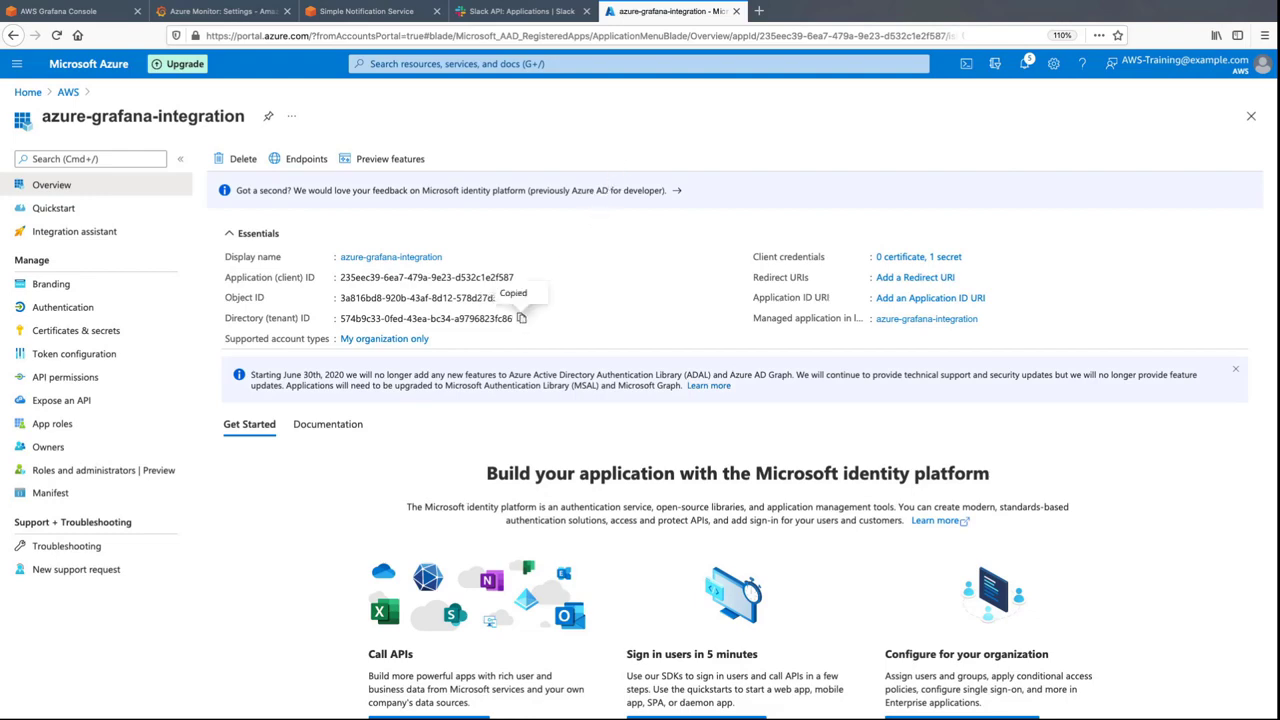
{"action": "left_click", "coordinate": [270, 12]}
{"action": "left_click", "coordinate": [490, 292]}
{"action": "key", "text": "ctrl+v"}
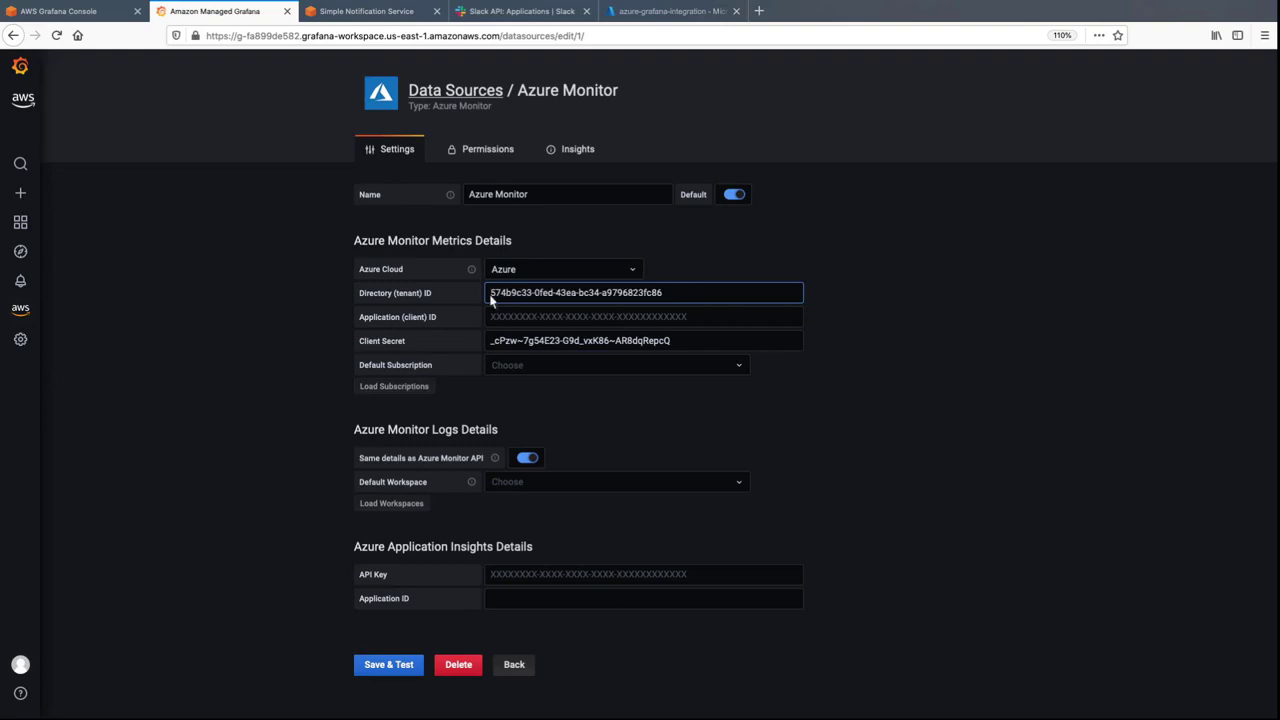
{"action": "left_click", "coordinate": [708, 12]}
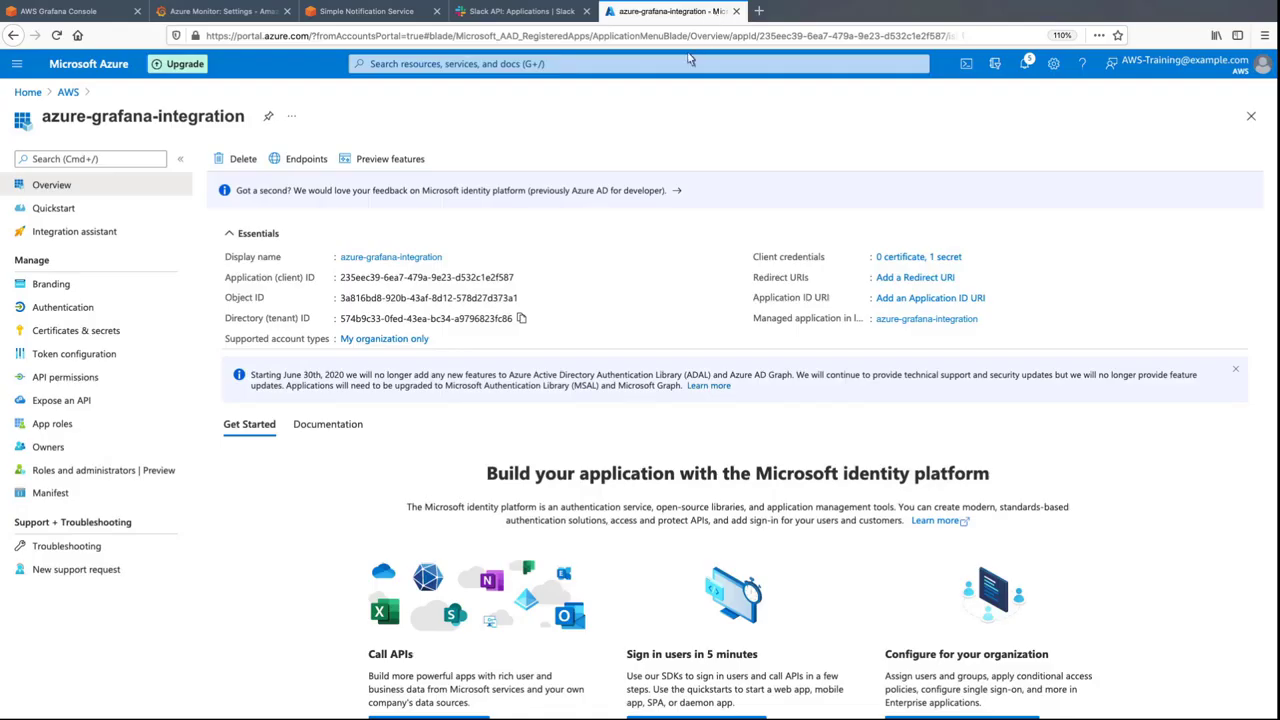
{"action": "left_click", "coordinate": [522, 278]}
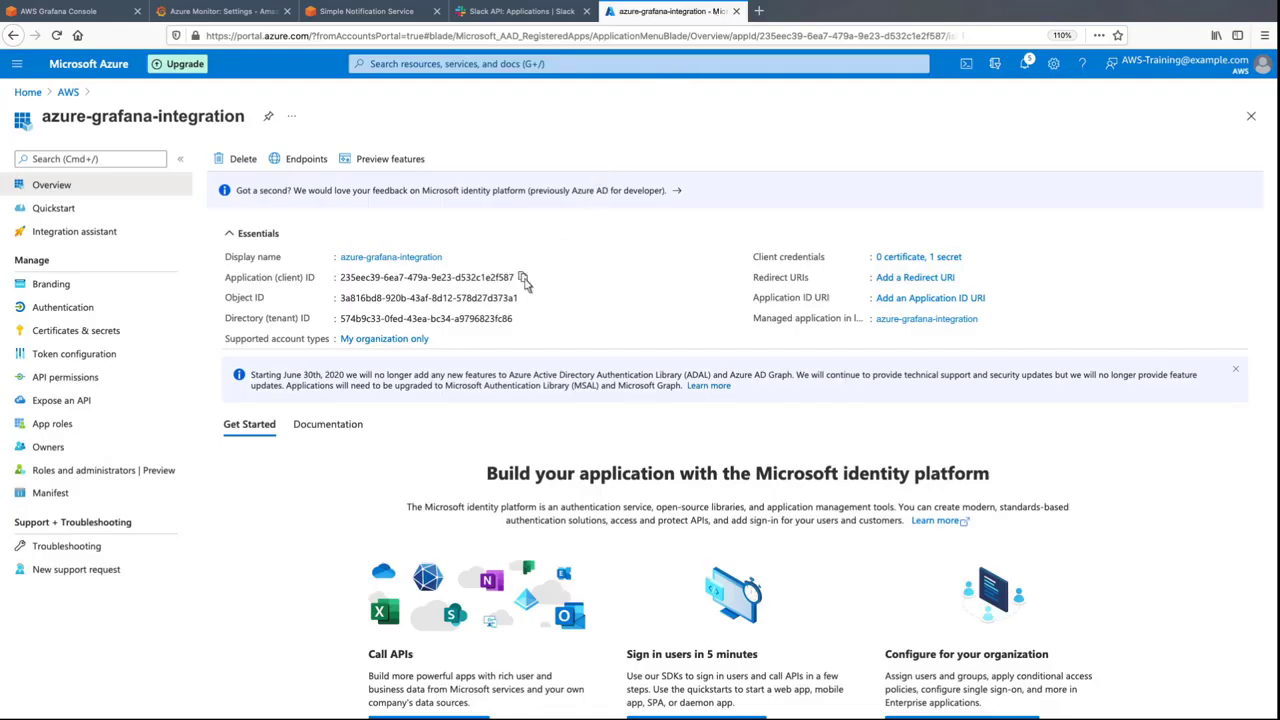
{"action": "left_click", "coordinate": [265, 15]}
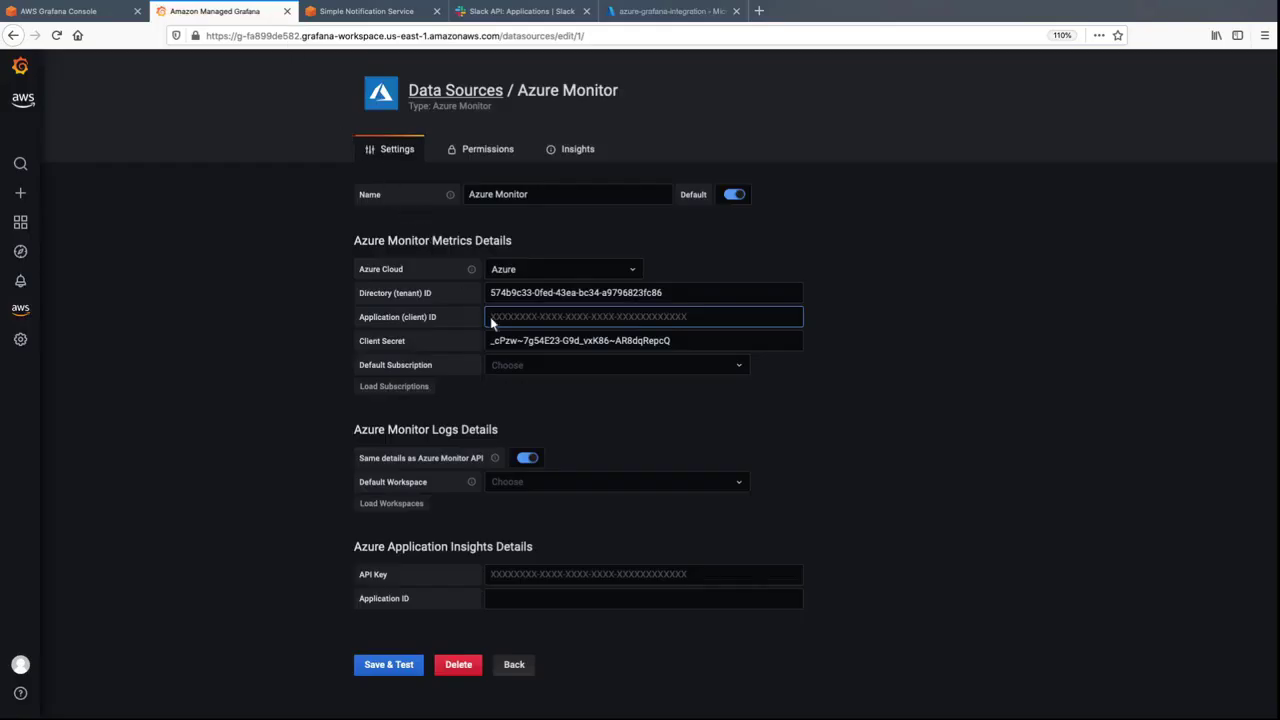
{"action": "key", "text": "ctrl+v"}
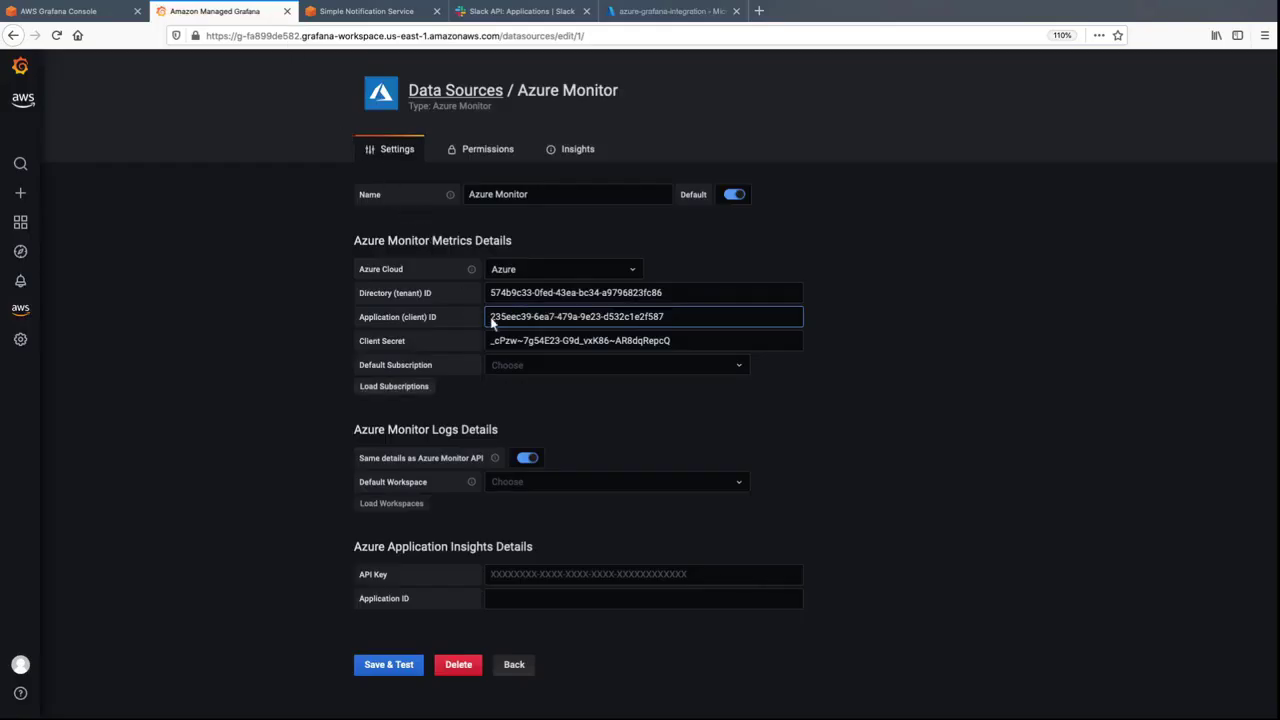
Load the Azure subscriptions, save and test the data source, then return to the list.
{"action": "left_click", "coordinate": [428, 391]}
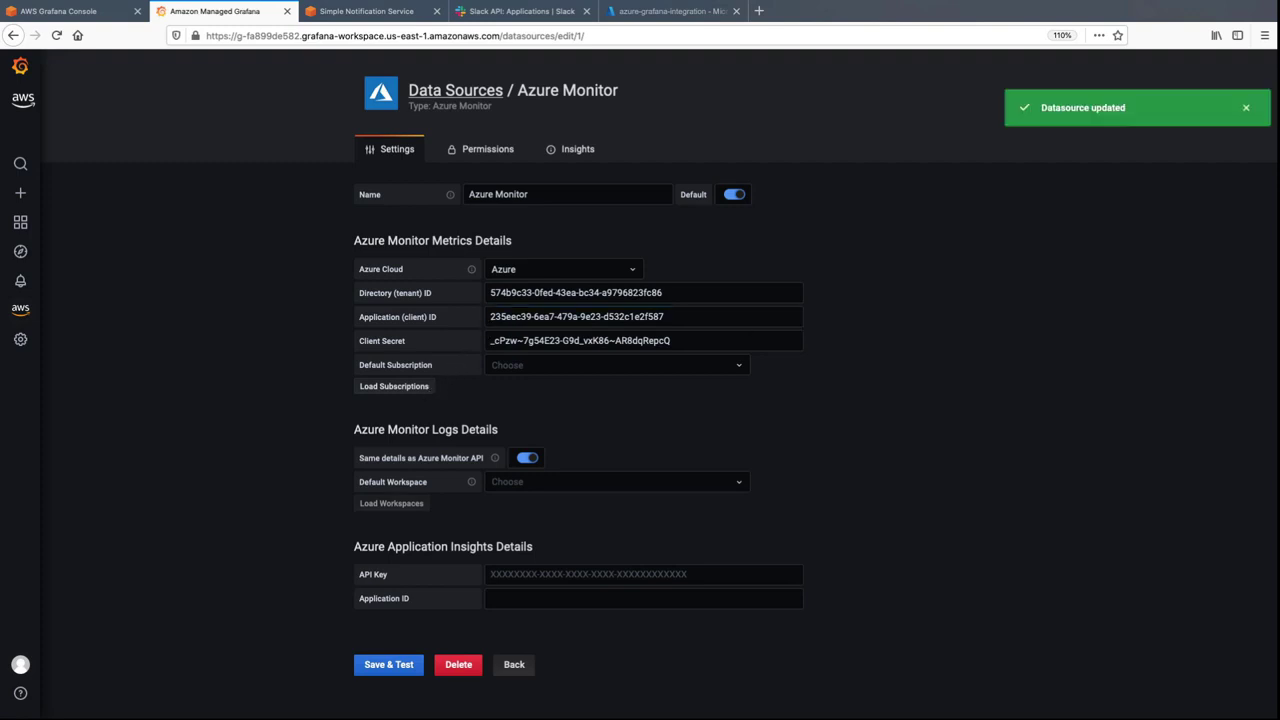
{"action": "left_click", "coordinate": [413, 670]}
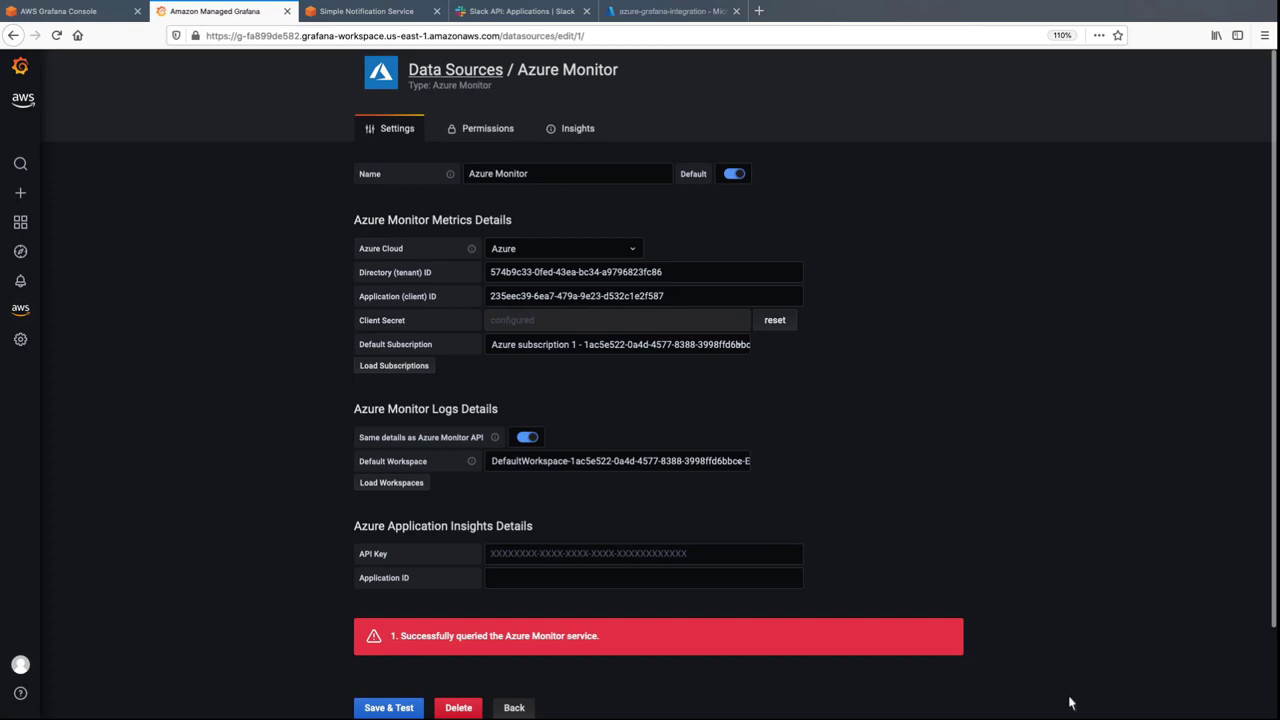
{"action": "scroll", "coordinate": [1274, 710], "scroll_direction": "down", "scroll_amount": 2}
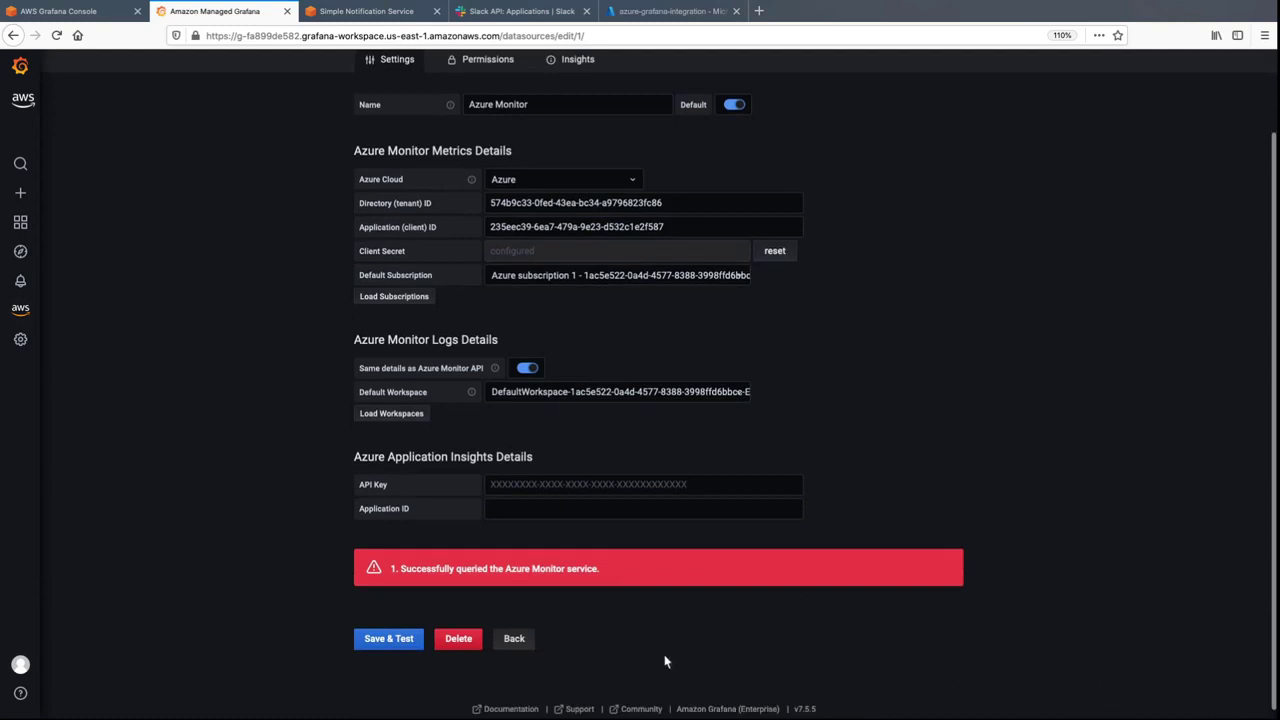
{"action": "left_click", "coordinate": [520, 641]}
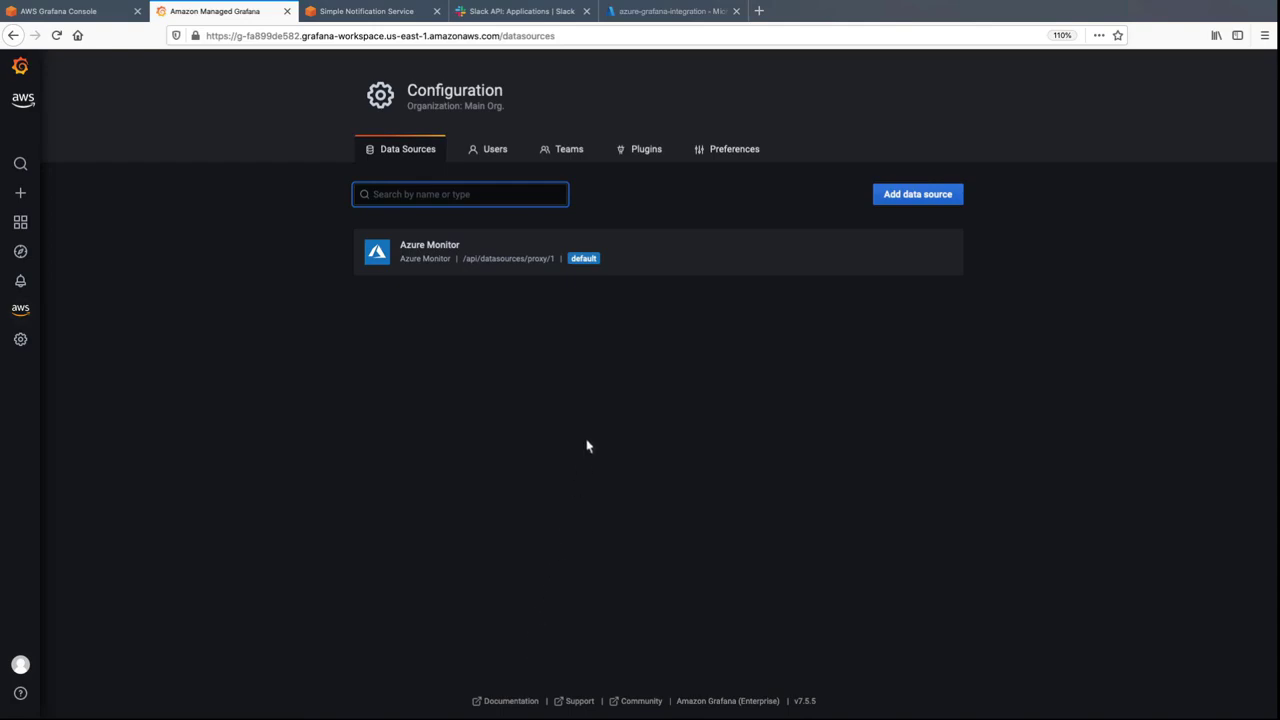
In the Azure portal, list the virtual machines to see grafana-demo running Linux in East US.
{"action": "left_click", "coordinate": [690, 11]}
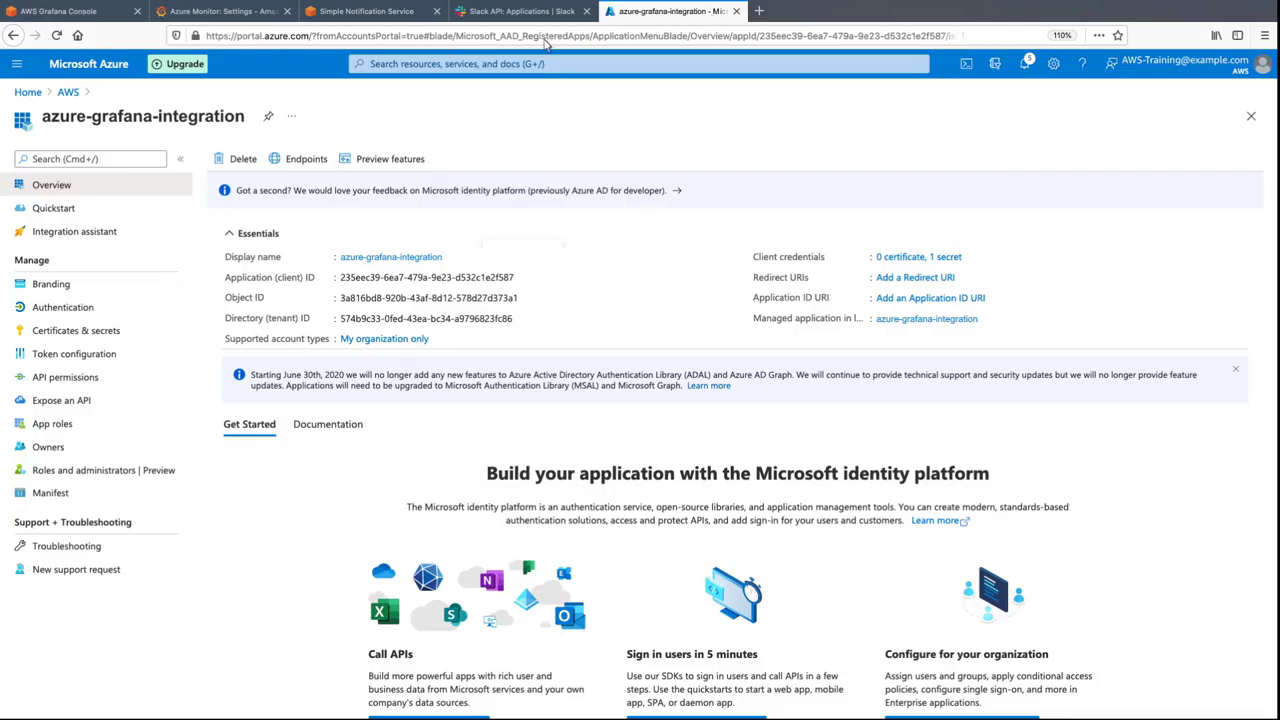
{"action": "left_click", "coordinate": [370, 66]}
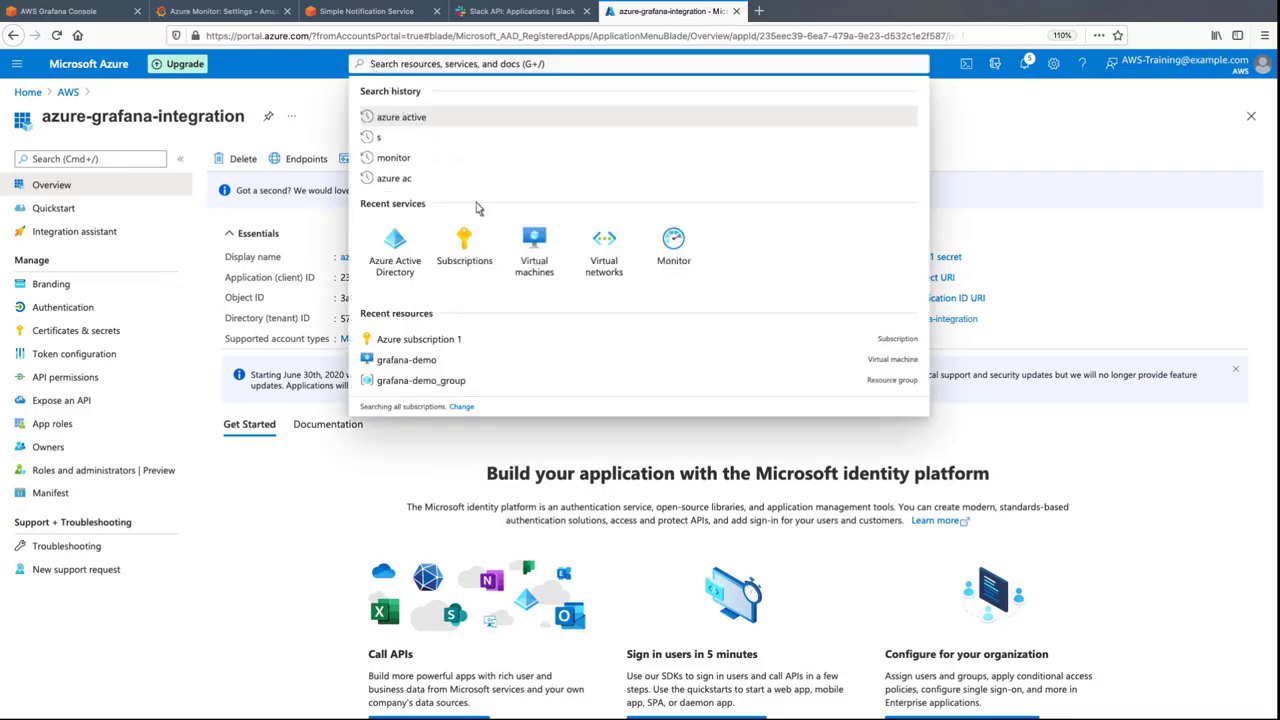
{"action": "left_click", "coordinate": [537, 287]}
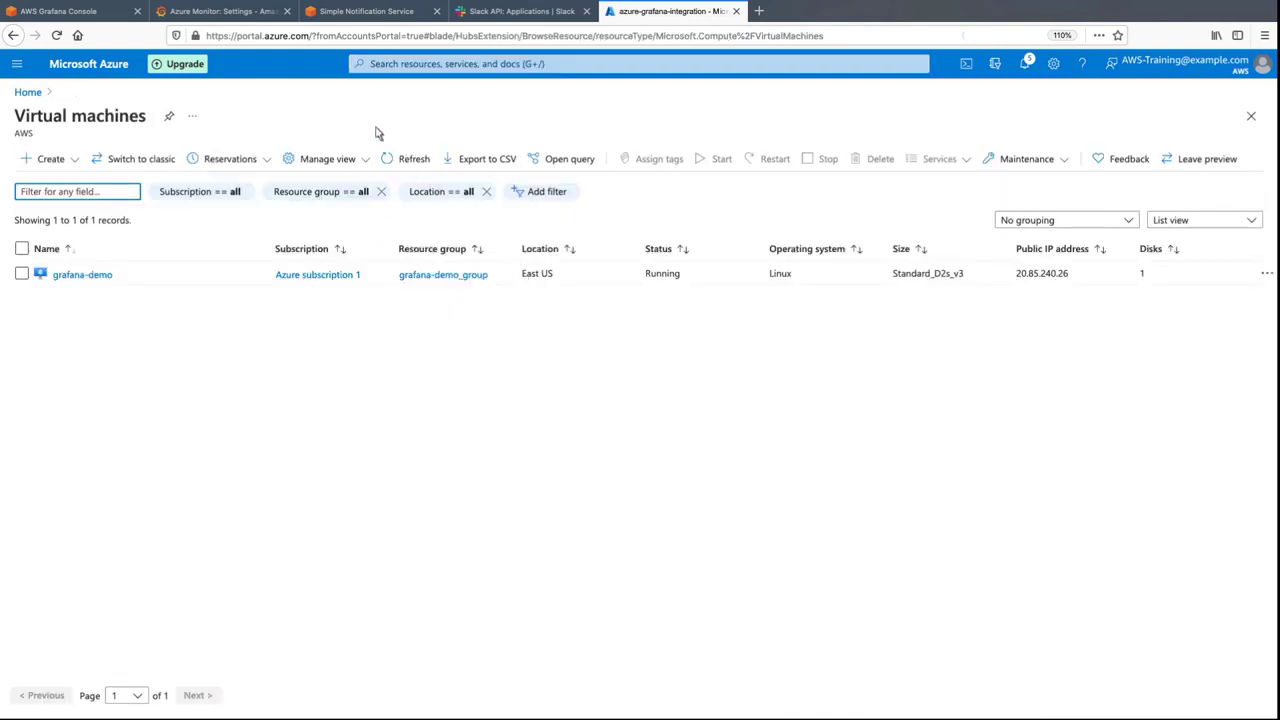
Import Grafana.com dashboard 10532 as the Azure Virtual Machine dashboard in Grafana.
{"action": "left_click", "coordinate": [222, 11]}
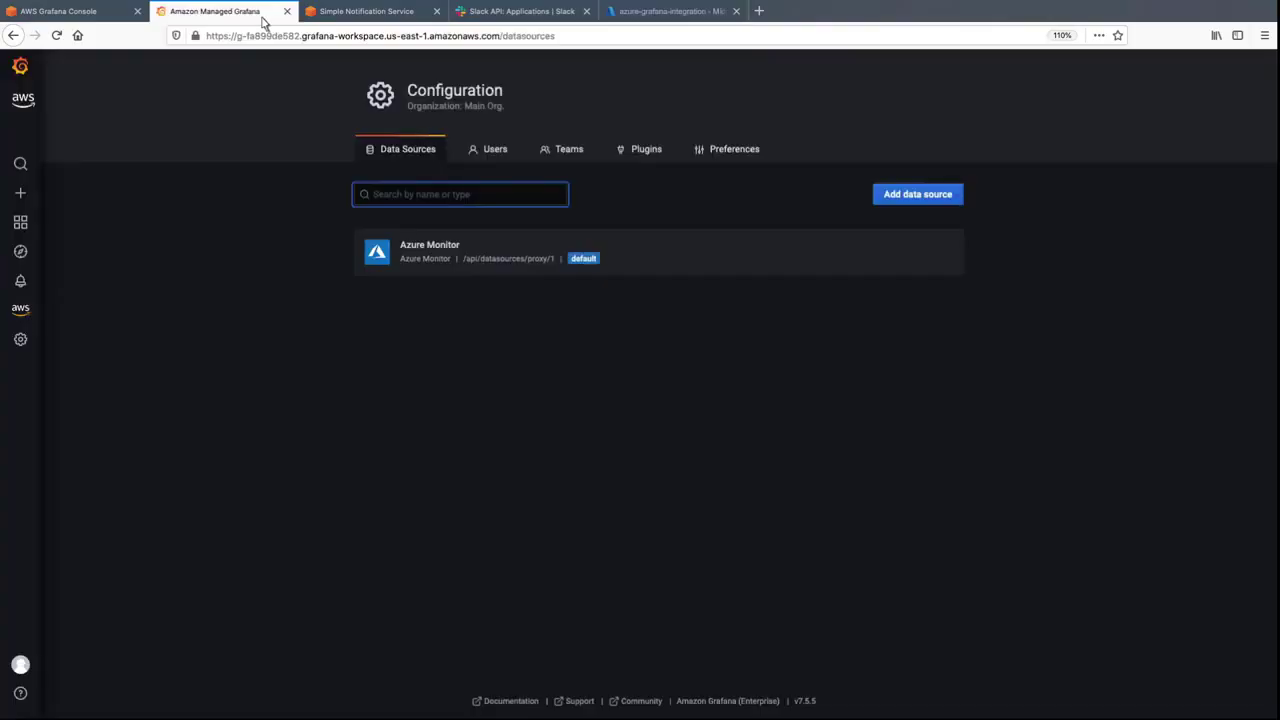
{"action": "mouse_move", "coordinate": [30, 199]}
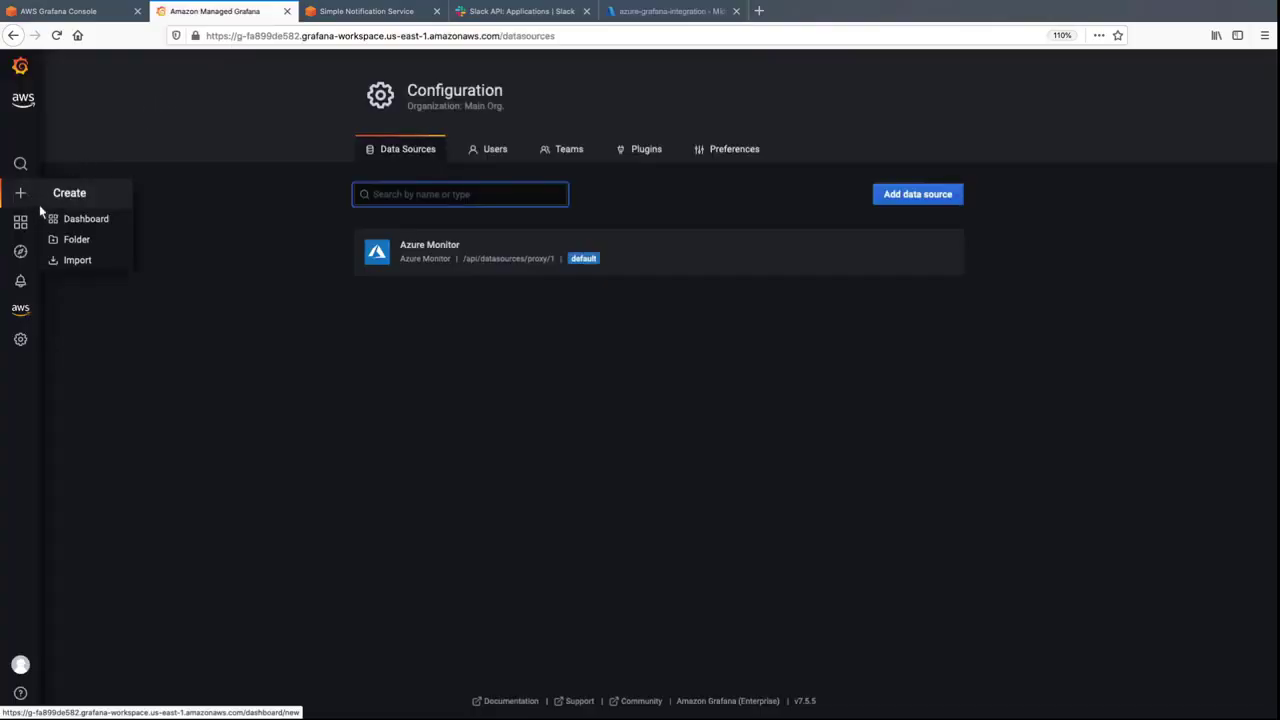
{"action": "left_click", "coordinate": [88, 260]}
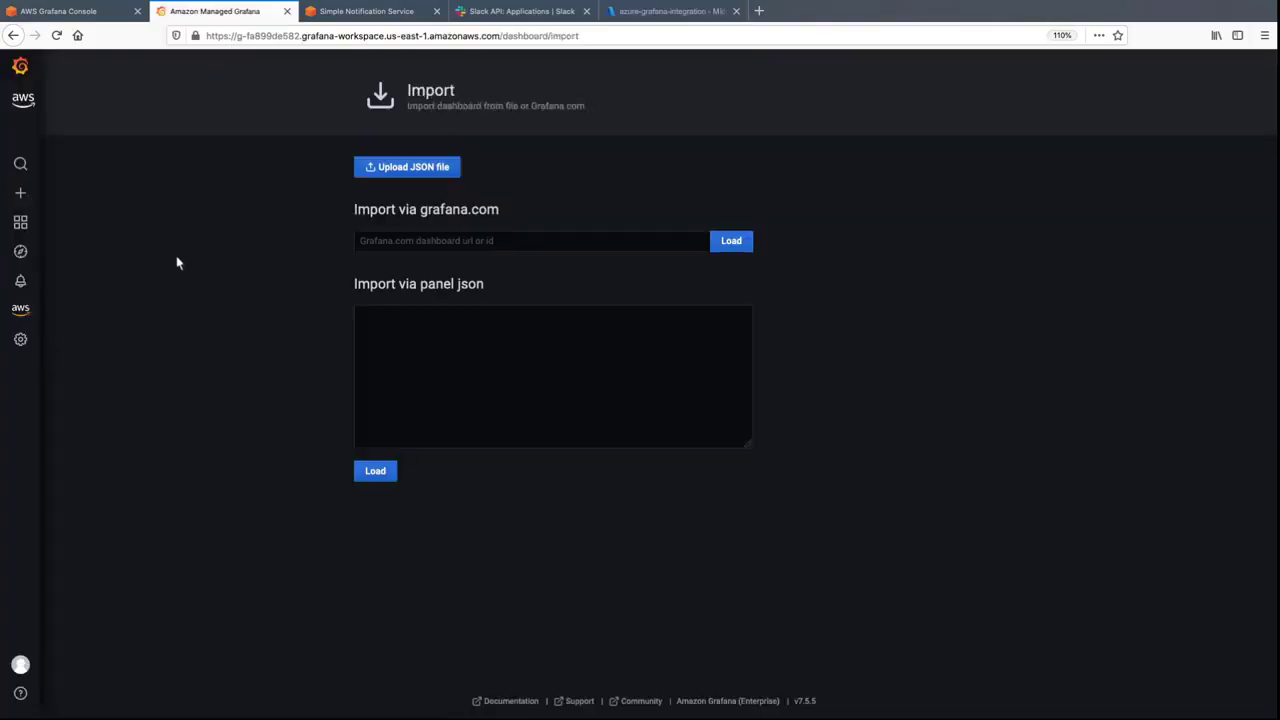
{"action": "left_click", "coordinate": [358, 249]}
{"action": "type", "text": "10532"}
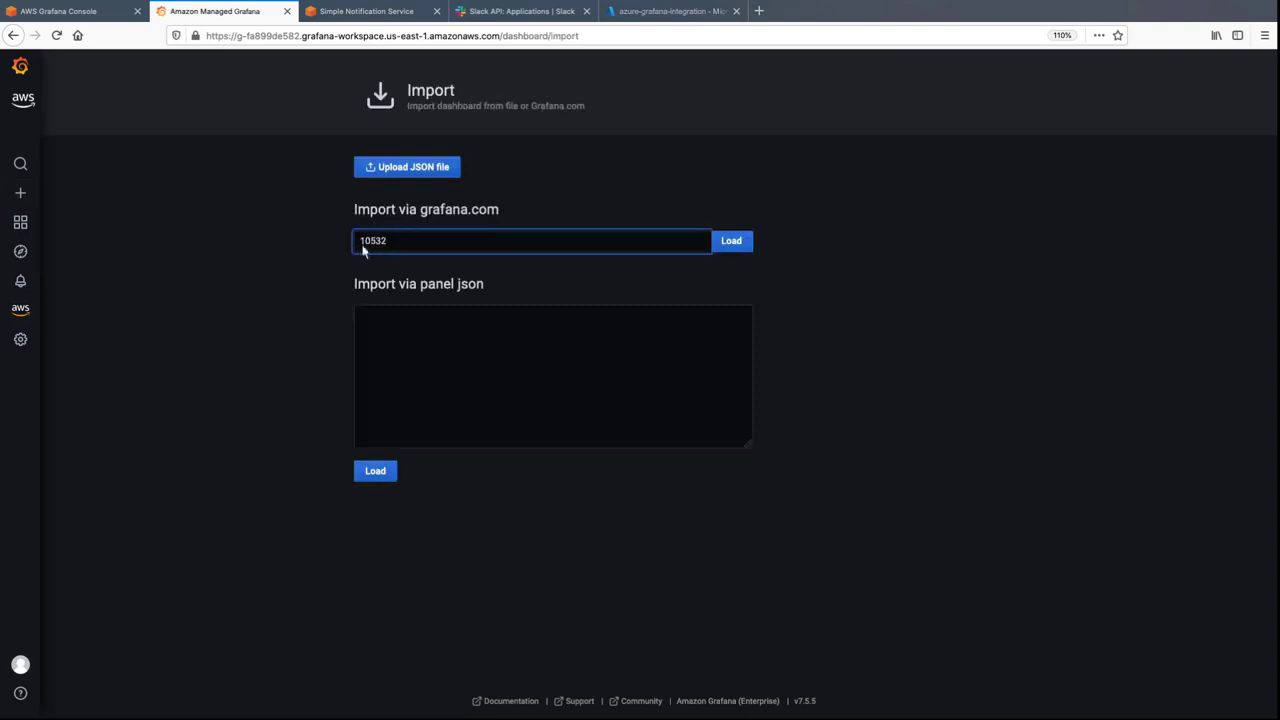
{"action": "left_click", "coordinate": [745, 248]}
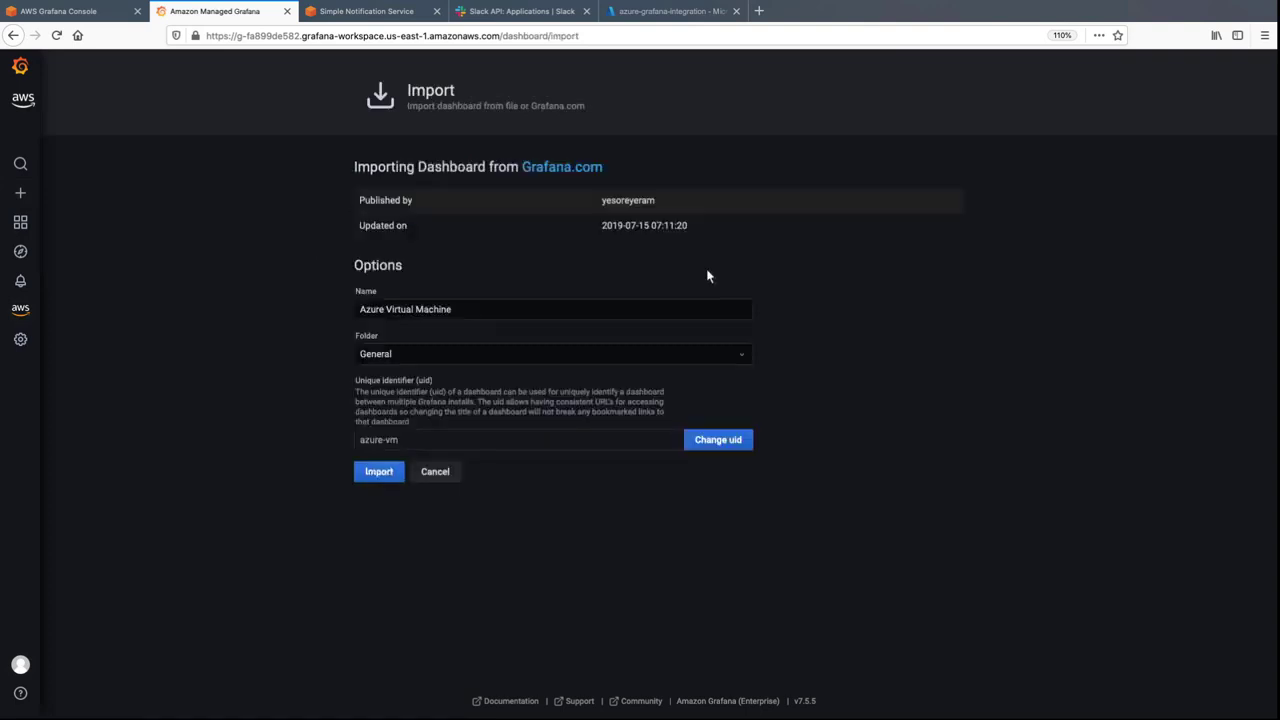
{"action": "left_click", "coordinate": [379, 472]}
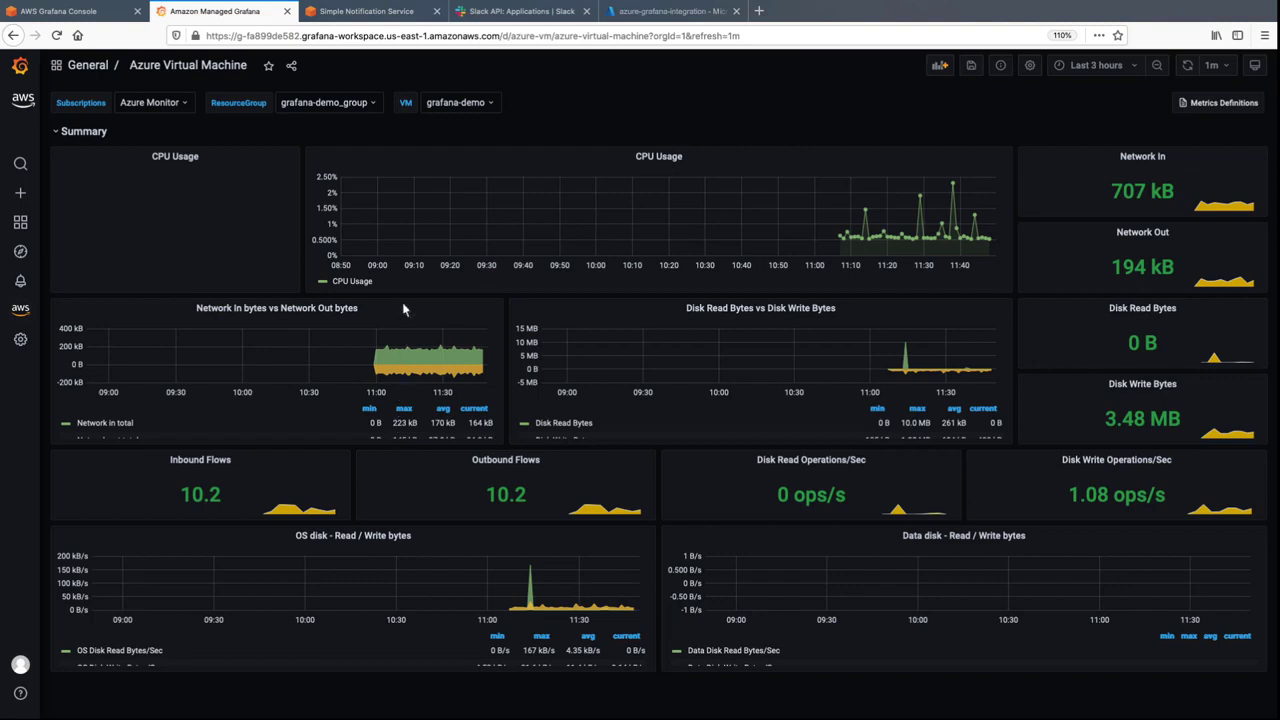
Go from the SNS topics page to the AWS Cloud9 environments through the services list.
{"action": "left_click", "coordinate": [395, 13]}
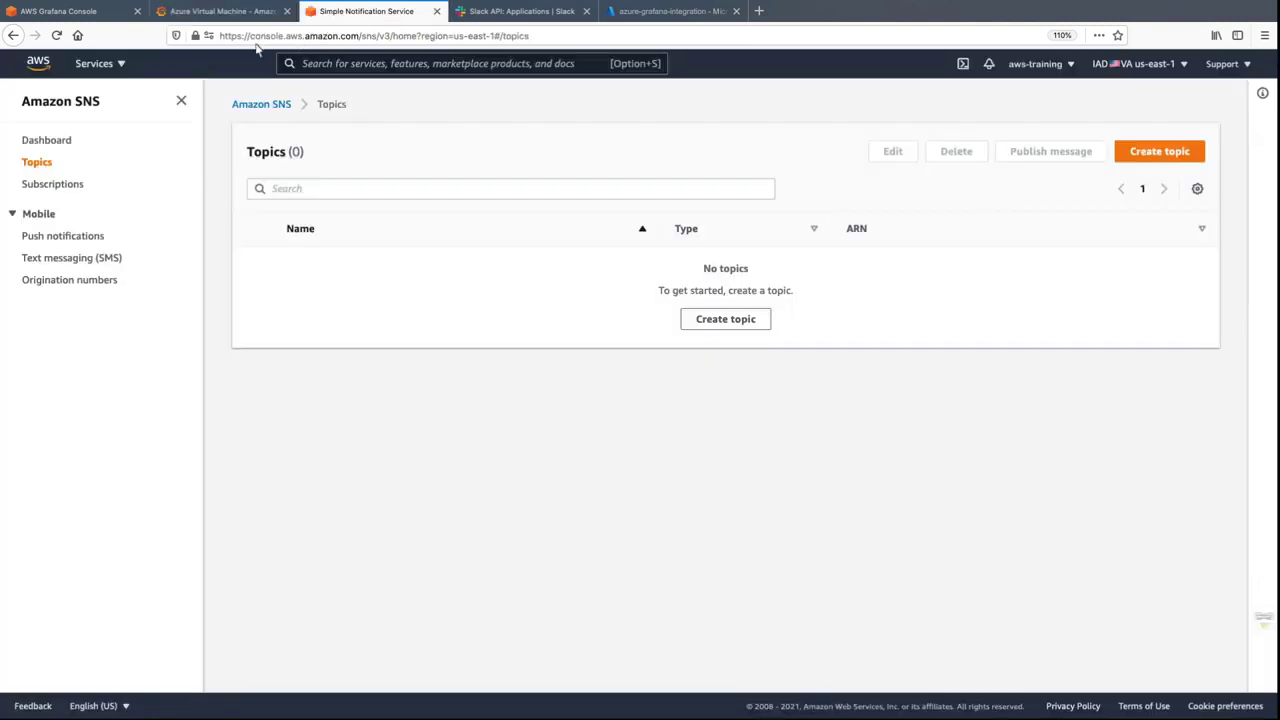
{"action": "left_click", "coordinate": [121, 63]}
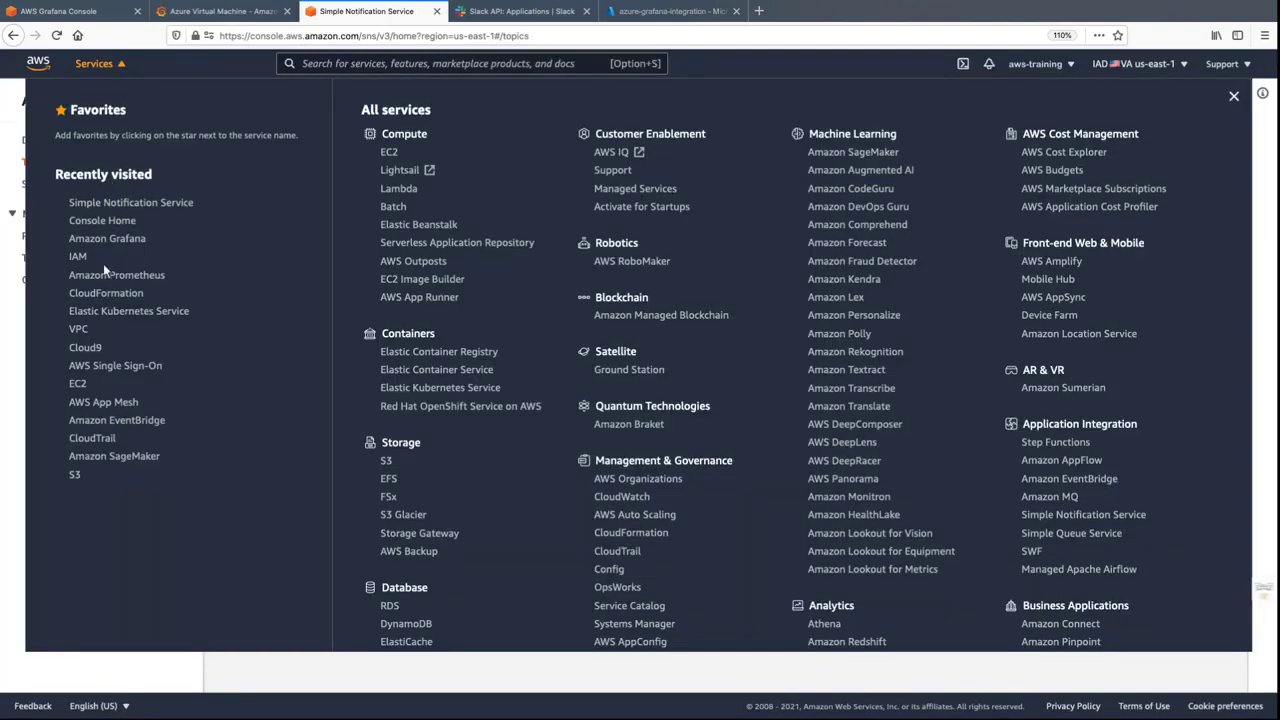
{"action": "left_click", "coordinate": [97, 347]}
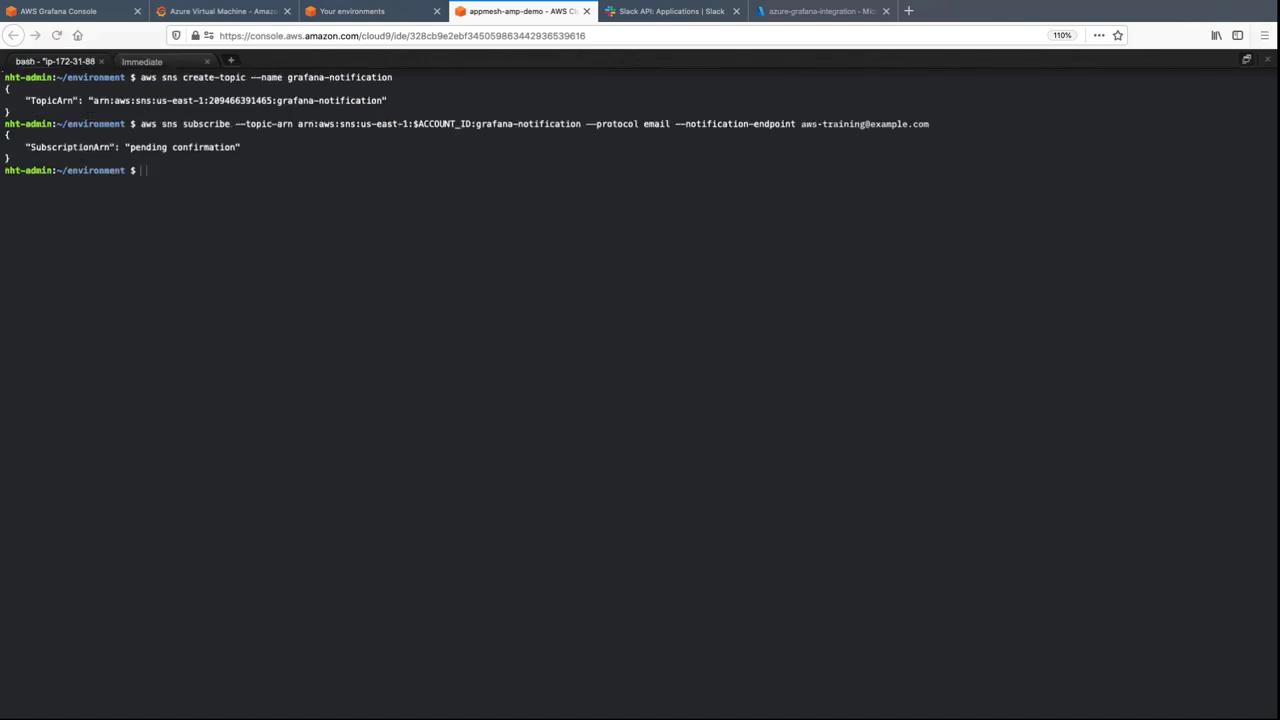
Save the Azure Virtual Machine dashboard changes and go to Alerting notification channels.
{"action": "left_click", "coordinate": [268, 18]}
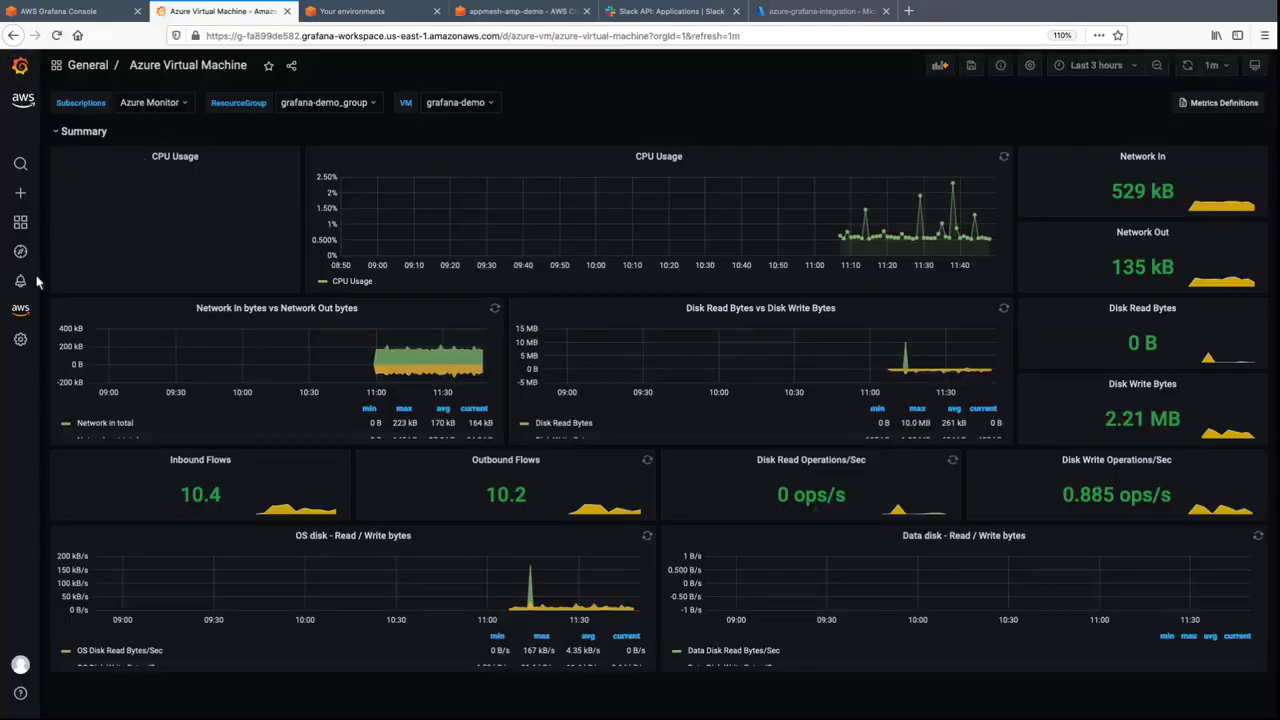
{"action": "mouse_move", "coordinate": [33, 291]}
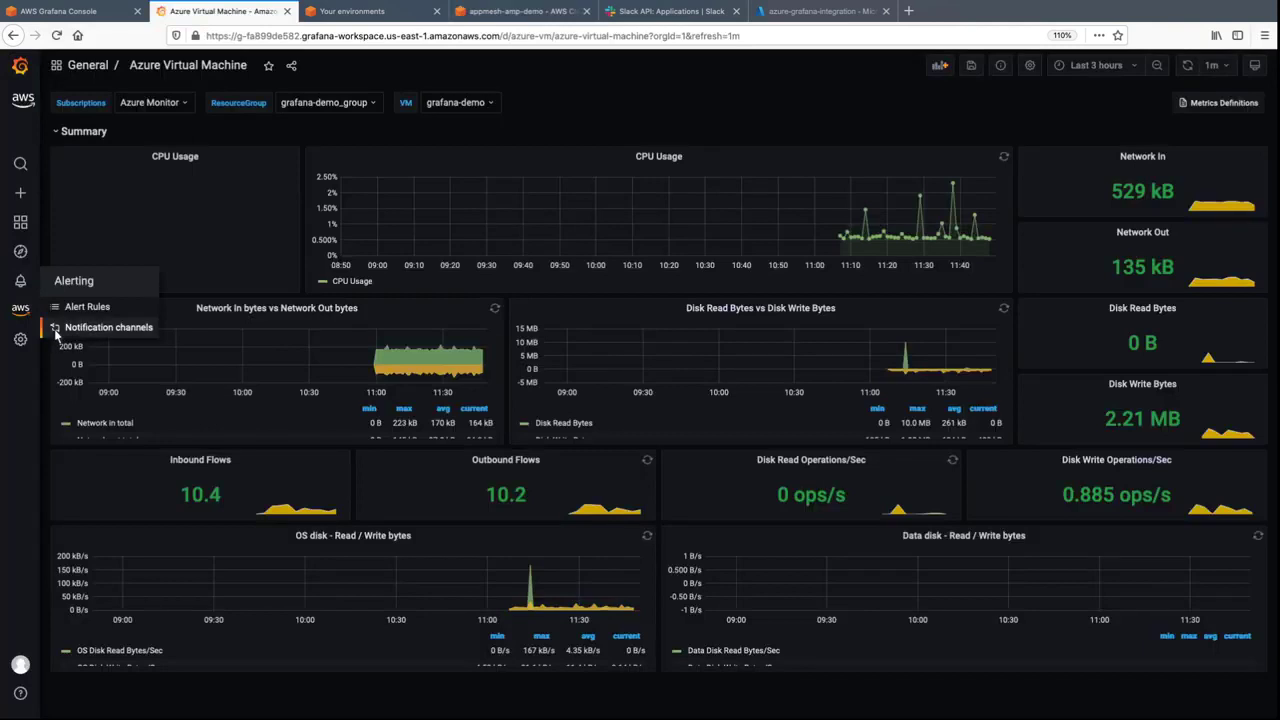
{"action": "left_click", "coordinate": [60, 330]}
{"action": "left_click", "coordinate": [580, 208]}
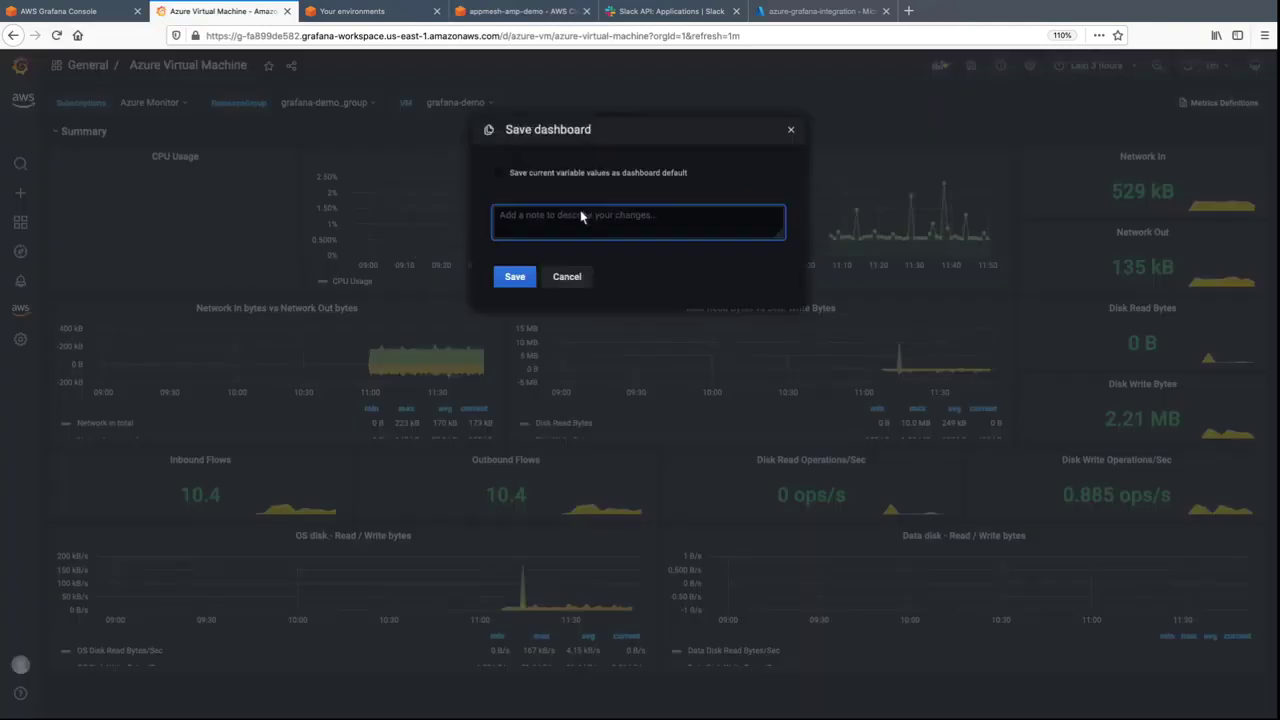
{"action": "left_click", "coordinate": [518, 280]}
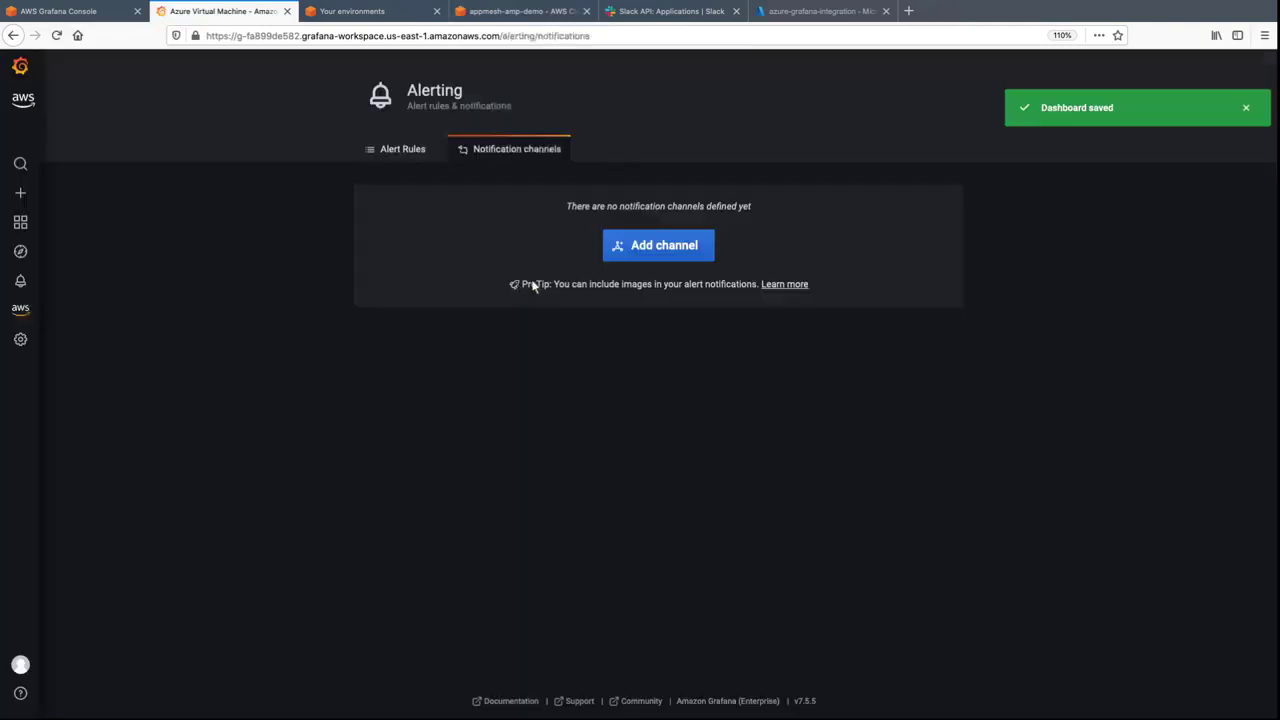
Create SNS channel sns-alert-channel with the grafana-notification topic ARN and Workspace IAM Role, test, save.
{"action": "left_click", "coordinate": [655, 256]}
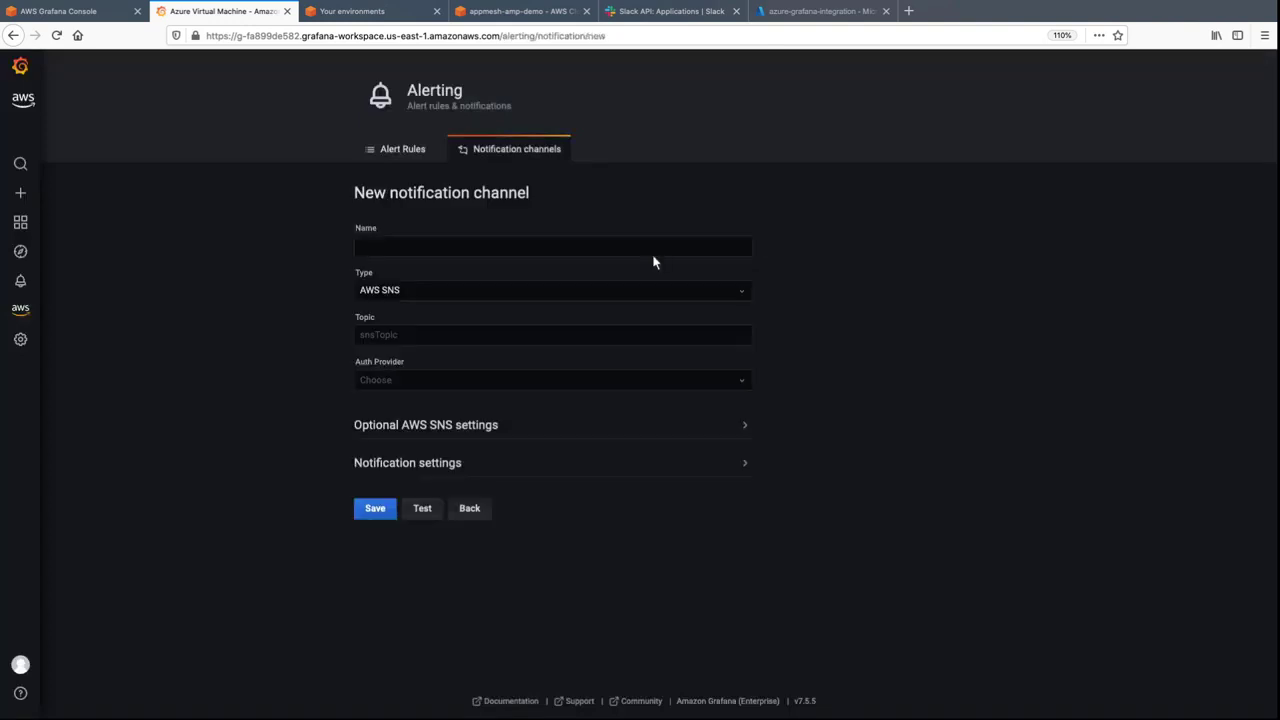
{"action": "left_click", "coordinate": [359, 252]}
{"action": "type", "text": "sns-alert-channel"}
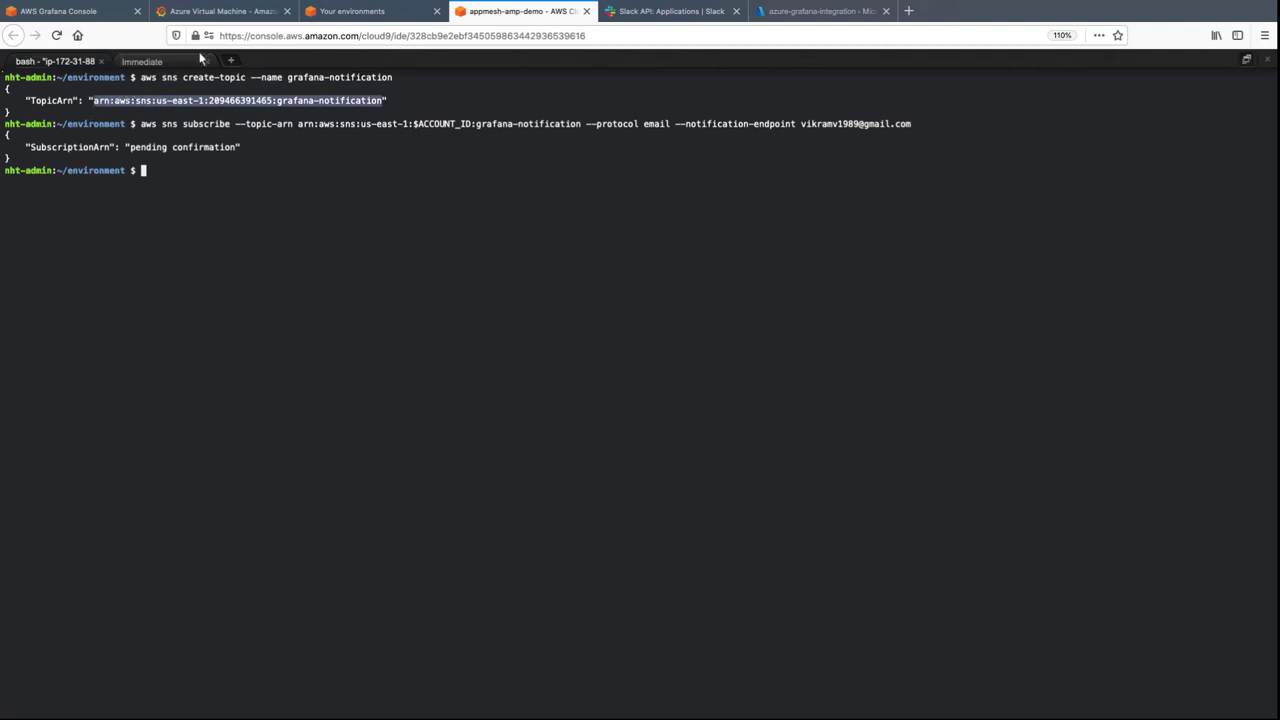
{"action": "left_click", "coordinate": [271, 19]}
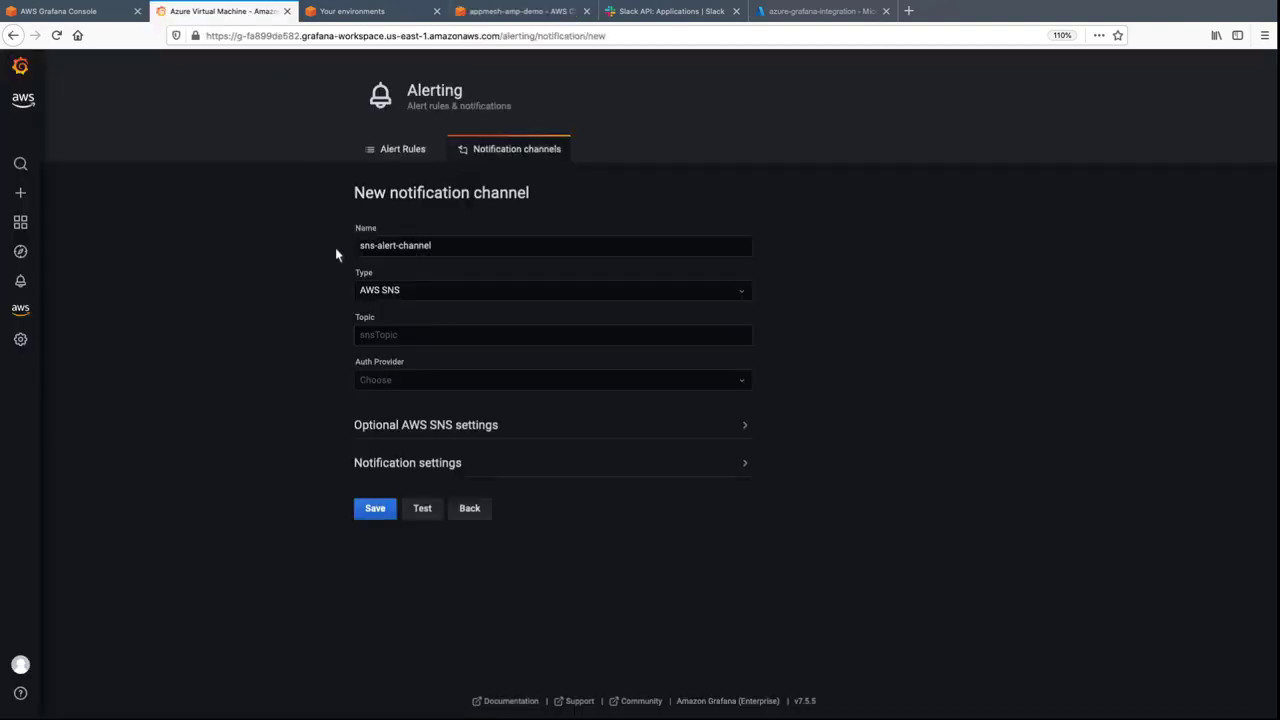
{"action": "left_click", "coordinate": [362, 344]}
{"action": "key", "text": "ctrl+v"}
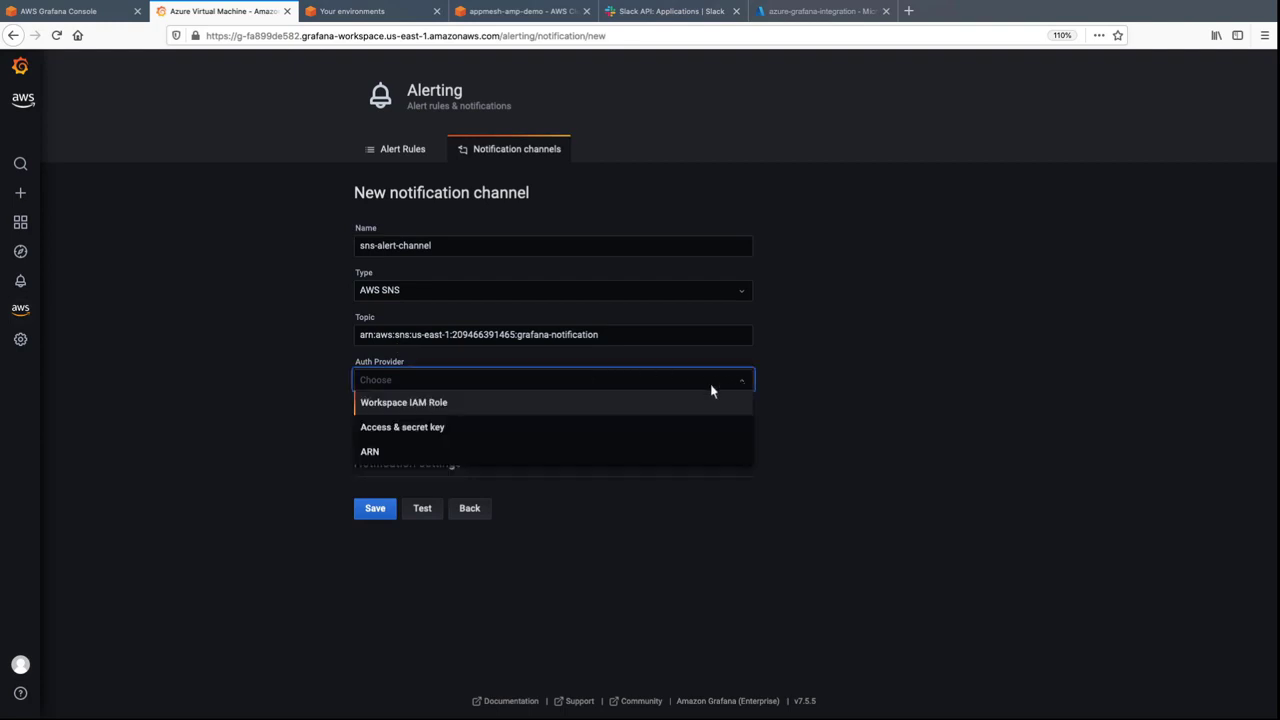
{"action": "left_click", "coordinate": [741, 384]}
{"action": "left_click", "coordinate": [447, 404]}
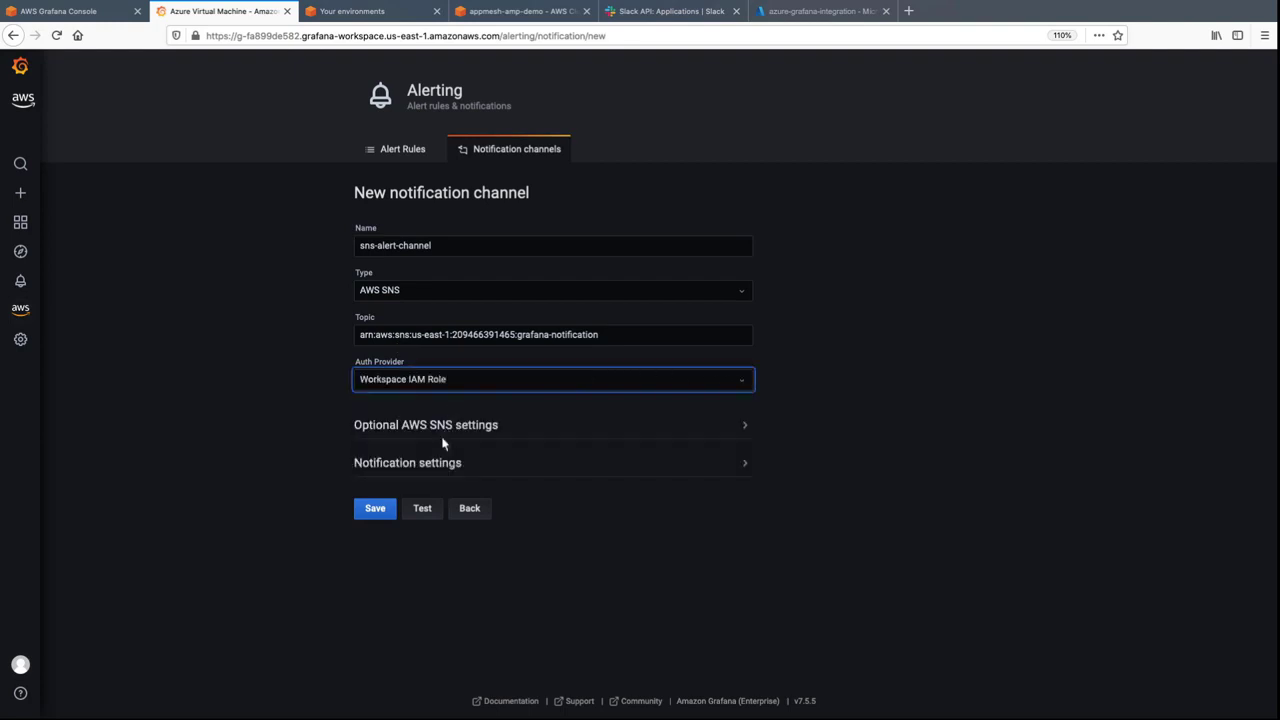
{"action": "left_click", "coordinate": [429, 507]}
{"action": "left_click", "coordinate": [388, 512]}
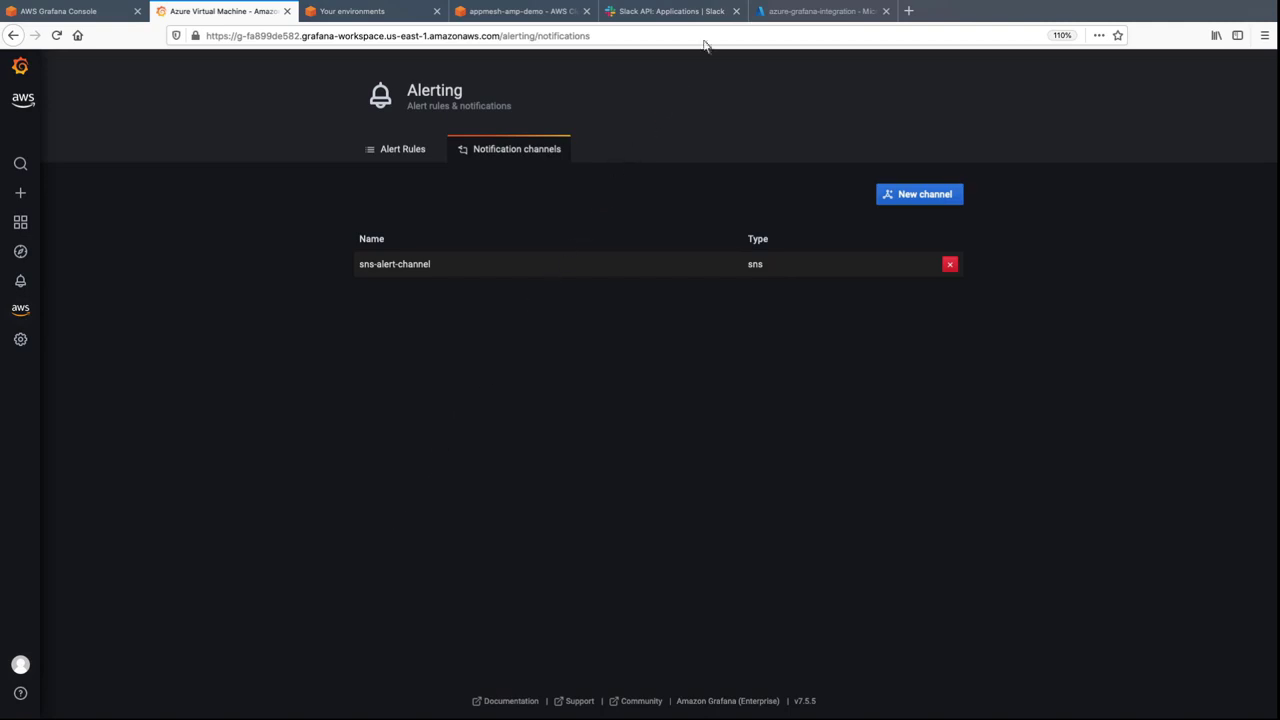
Create the Slack app azure-grafana-slack from scratch, assigned to the Grafana-Playground workspace.
{"action": "left_click", "coordinate": [668, 11]}
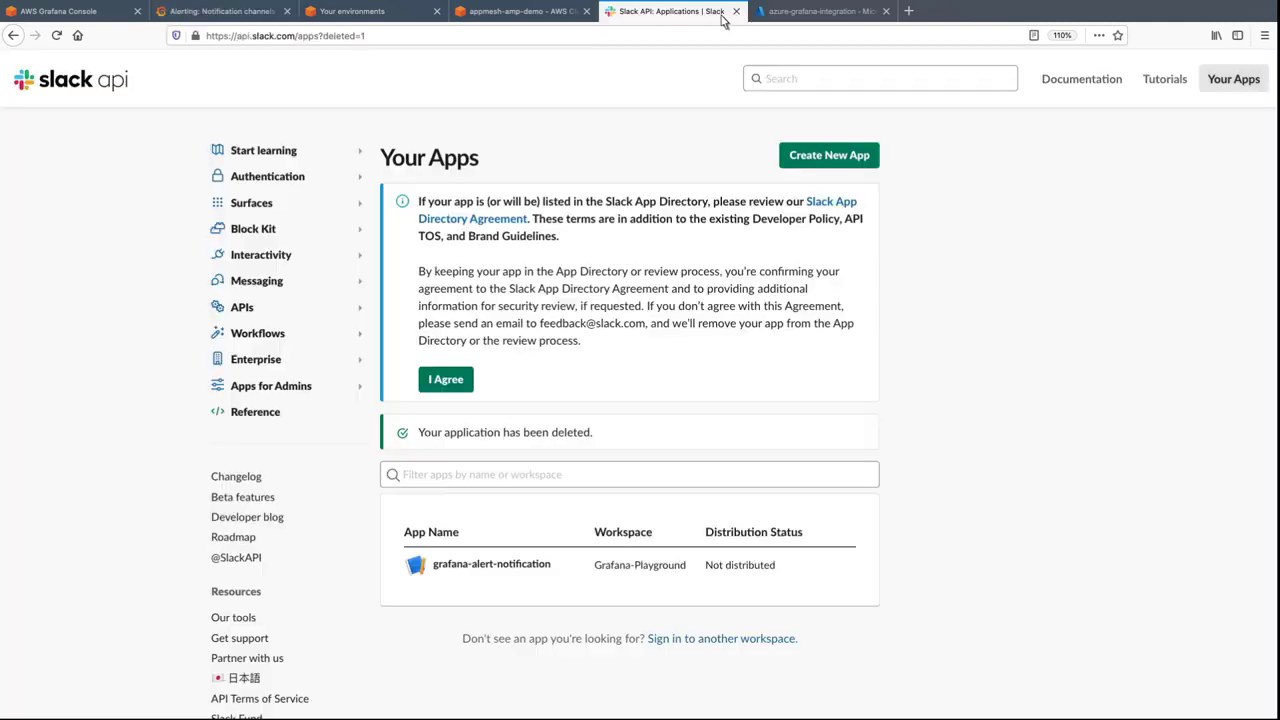
{"action": "left_click", "coordinate": [862, 157]}
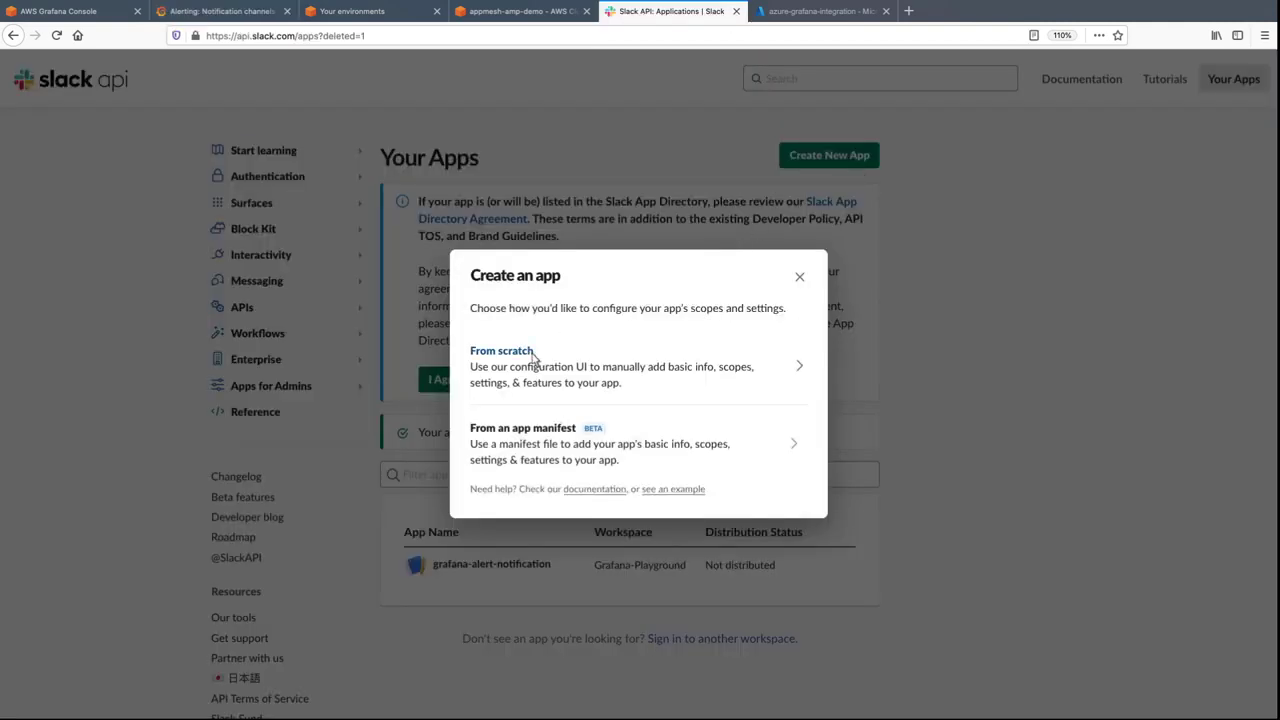
{"action": "left_click", "coordinate": [531, 362]}
{"action": "left_click", "coordinate": [480, 296]}
{"action": "type", "text": "azure-grafana-slack"}
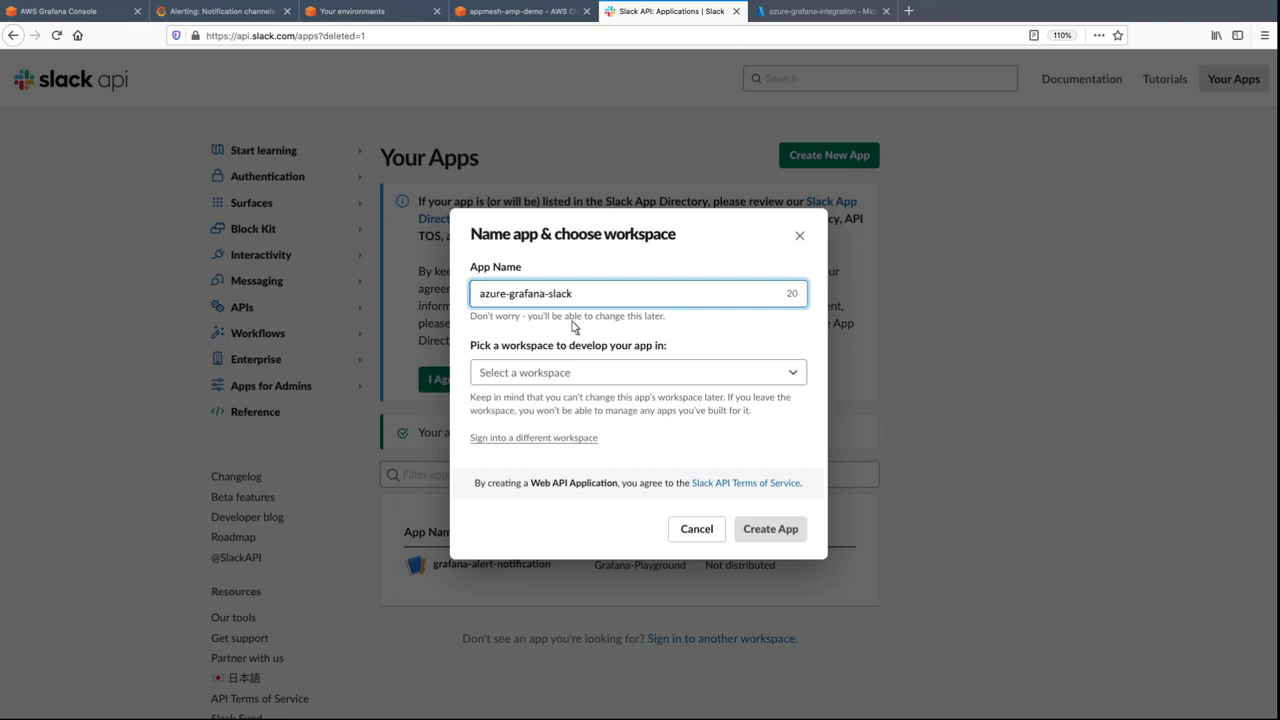
{"action": "left_click", "coordinate": [792, 375]}
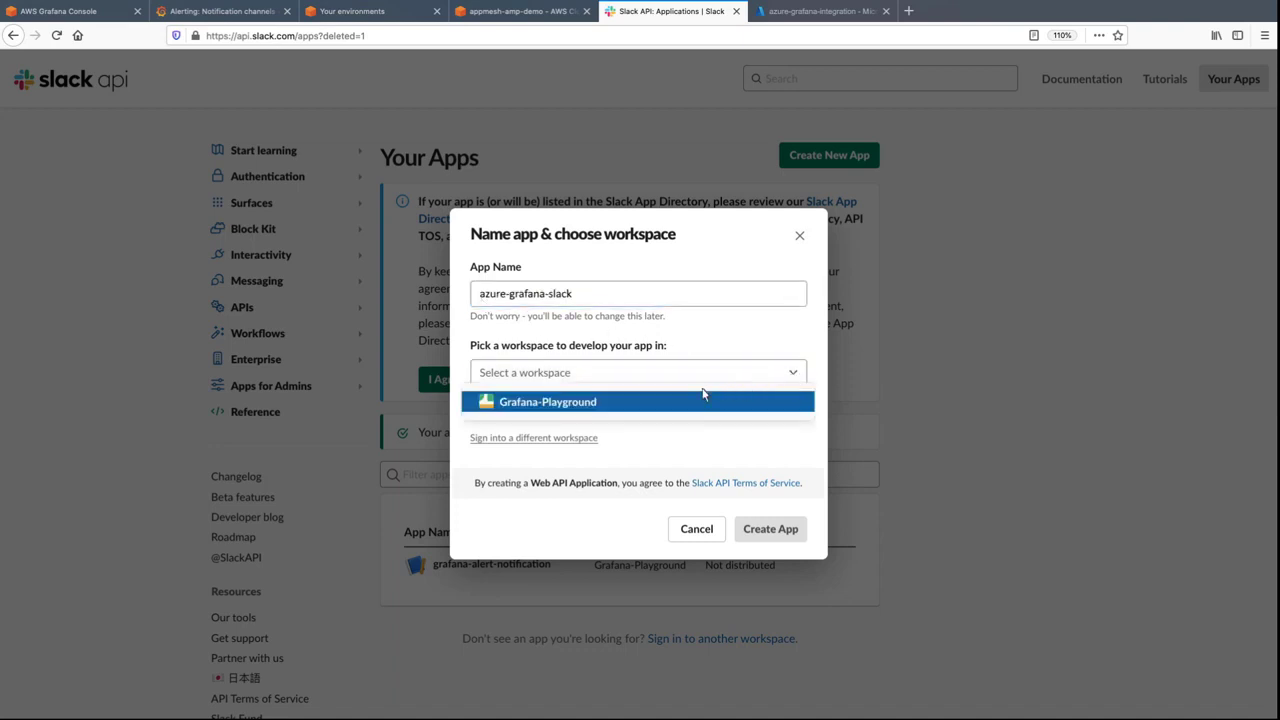
{"action": "left_click", "coordinate": [627, 405]}
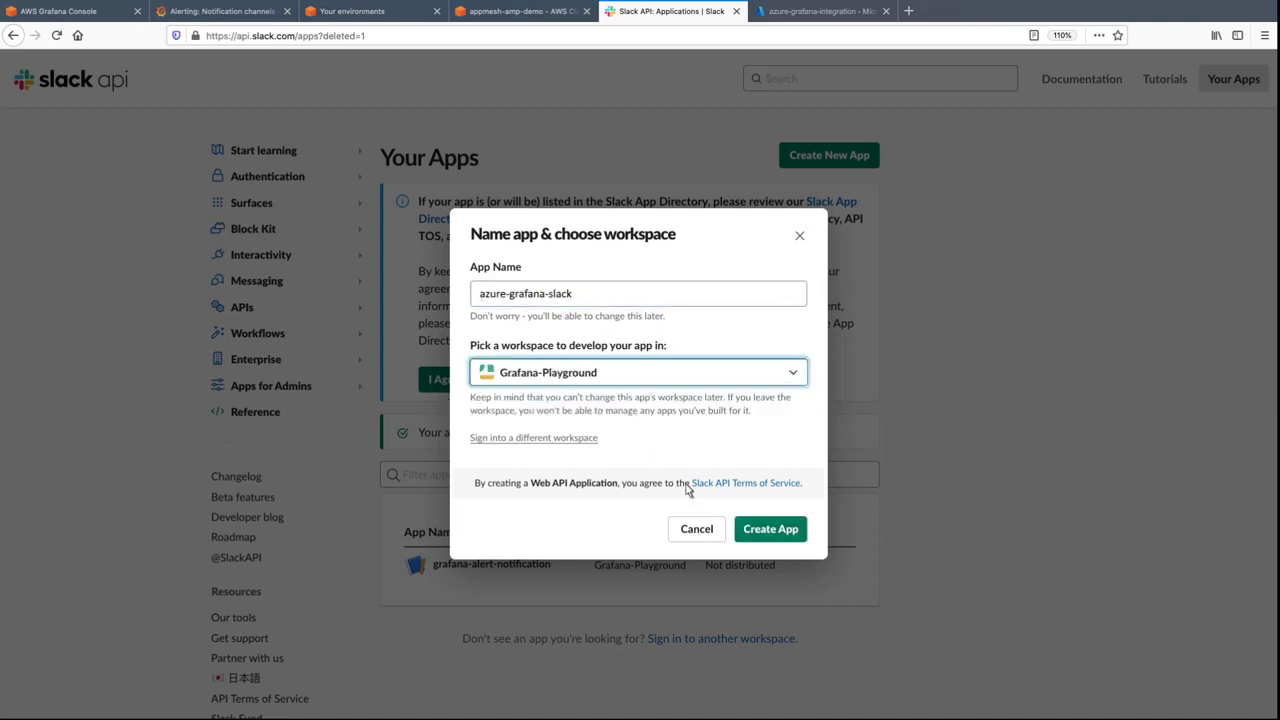
{"action": "left_click", "coordinate": [745, 538]}
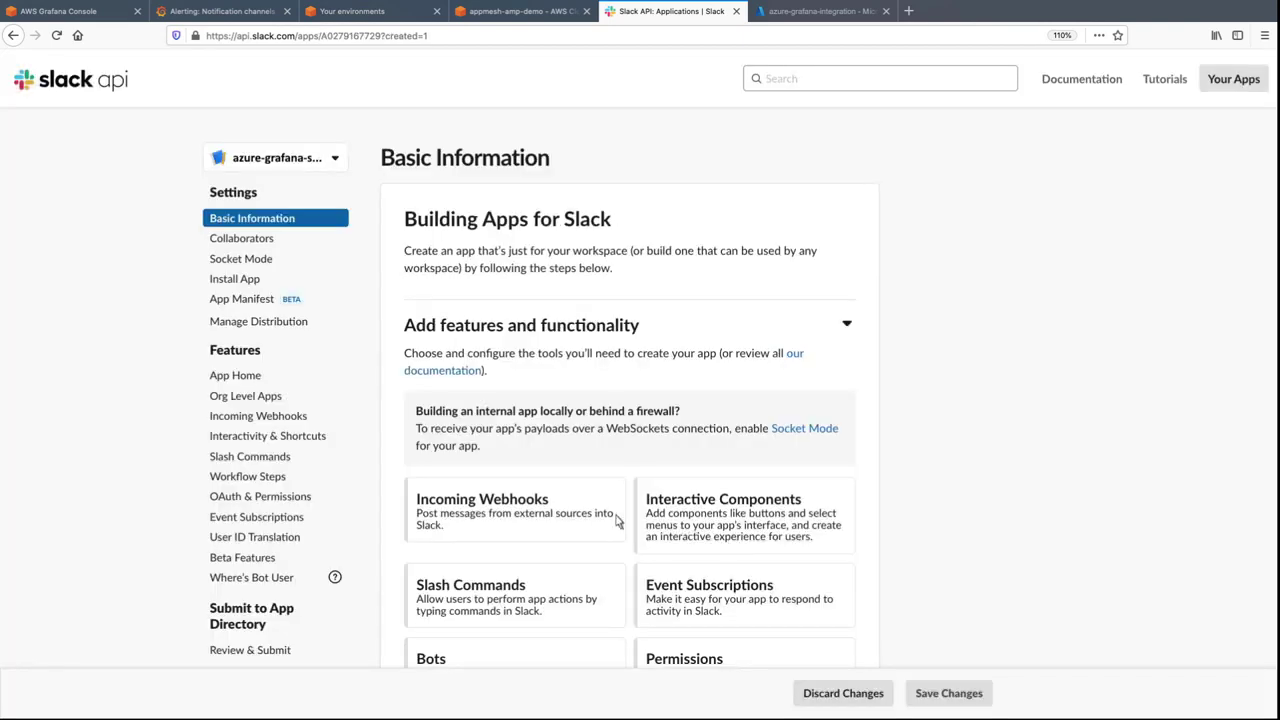
Turn on incoming webhooks for the azure-grafana-slack app.
{"action": "left_click", "coordinate": [550, 511]}
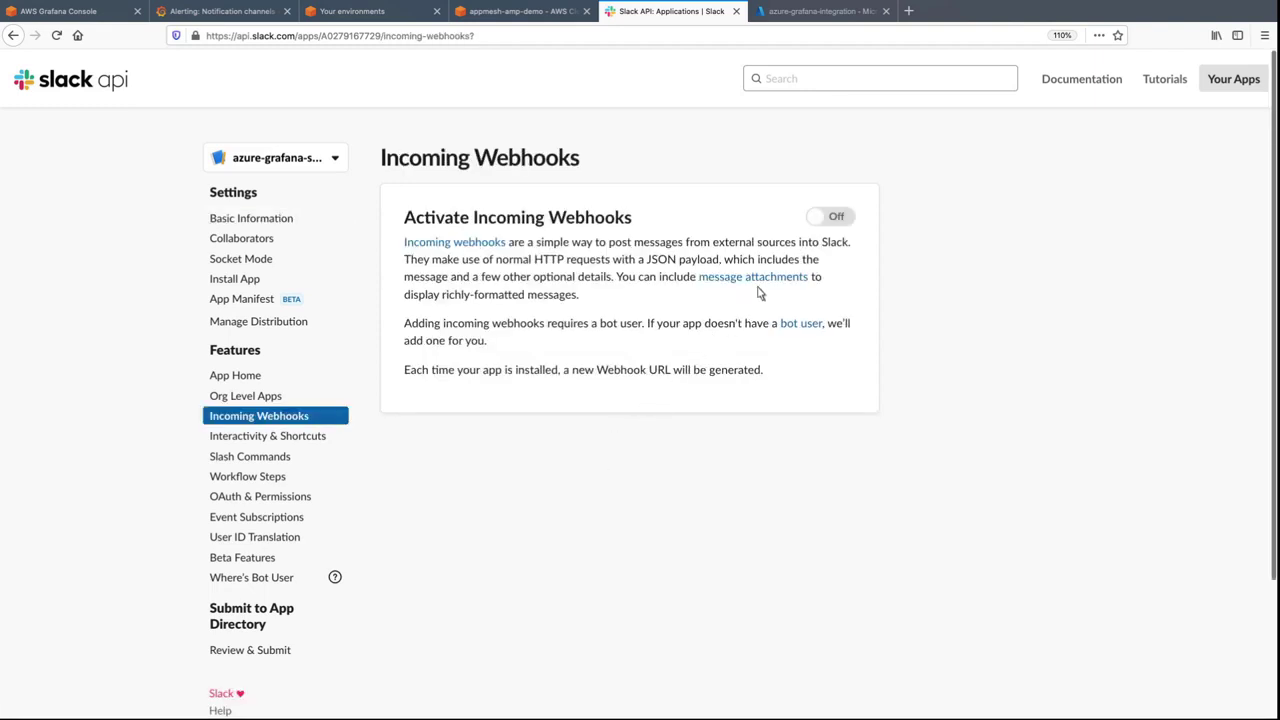
{"action": "left_click", "coordinate": [826, 218]}
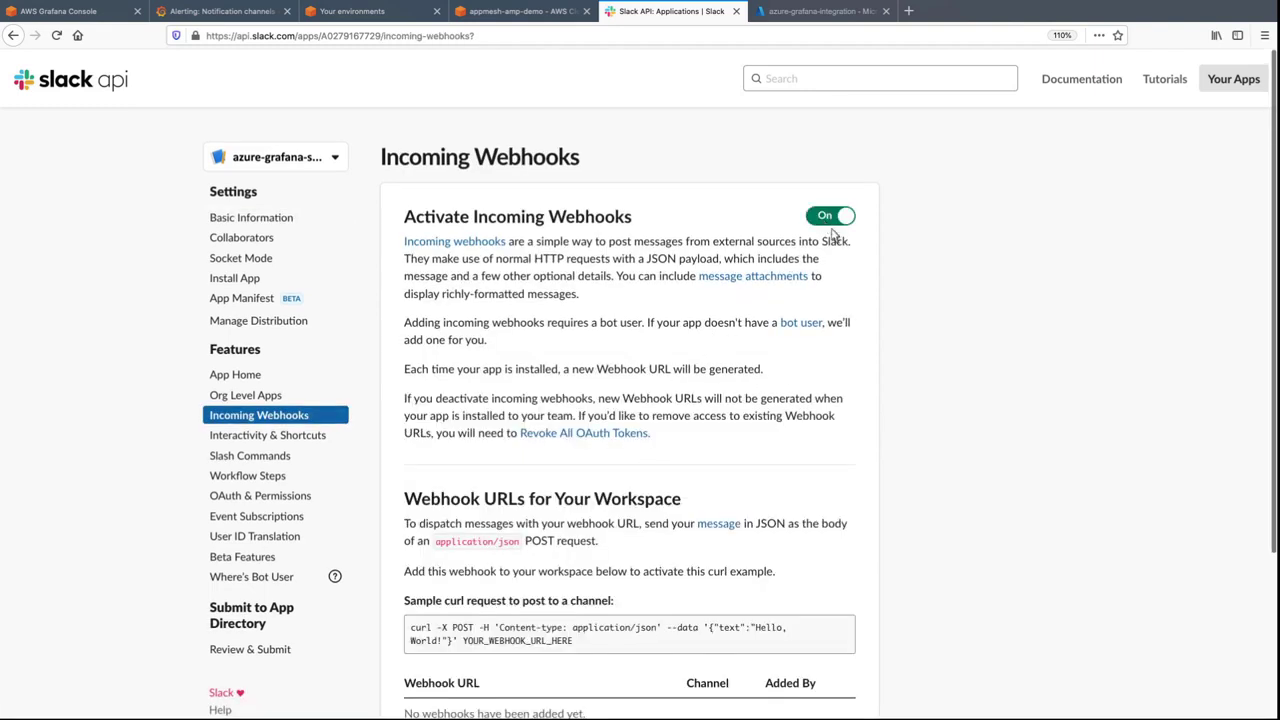
{"action": "scroll", "coordinate": [1270, 708], "scroll_direction": "down", "scroll_amount": 3}
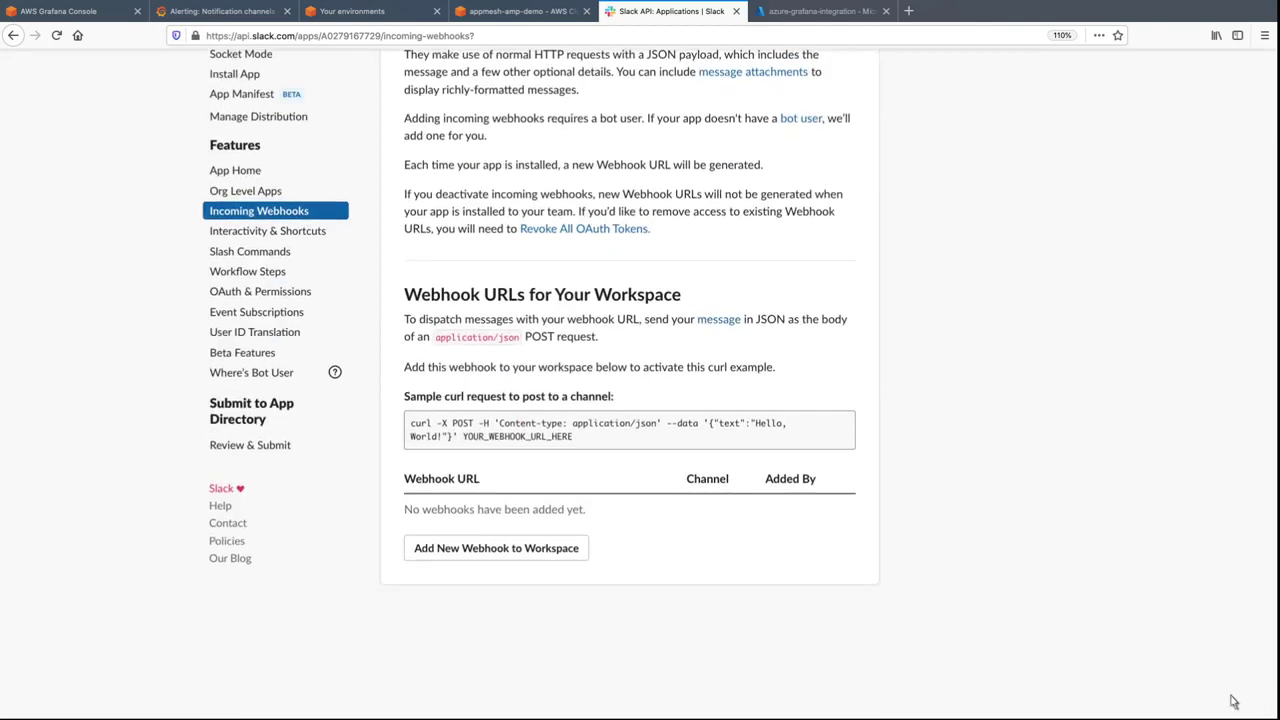
Add a webhook posting to #grafana-alert-demo and copy its URL.
{"action": "left_click", "coordinate": [580, 552]}
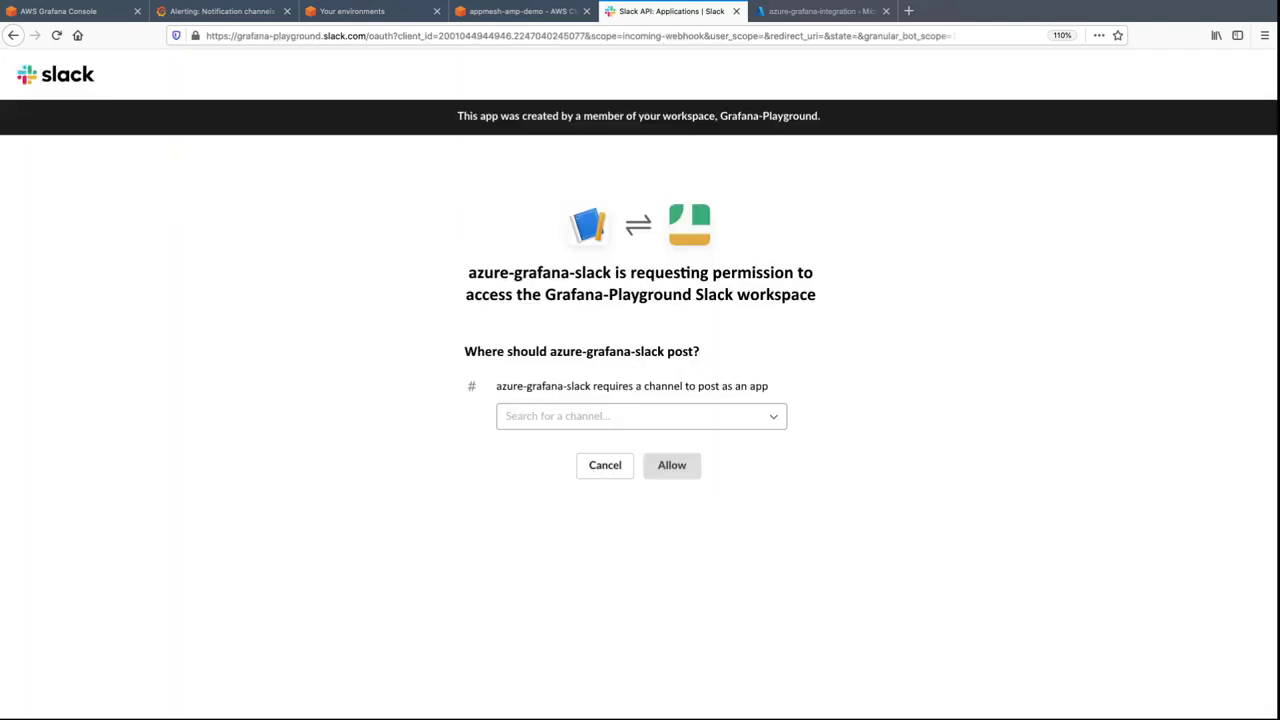
{"action": "left_click", "coordinate": [773, 423]}
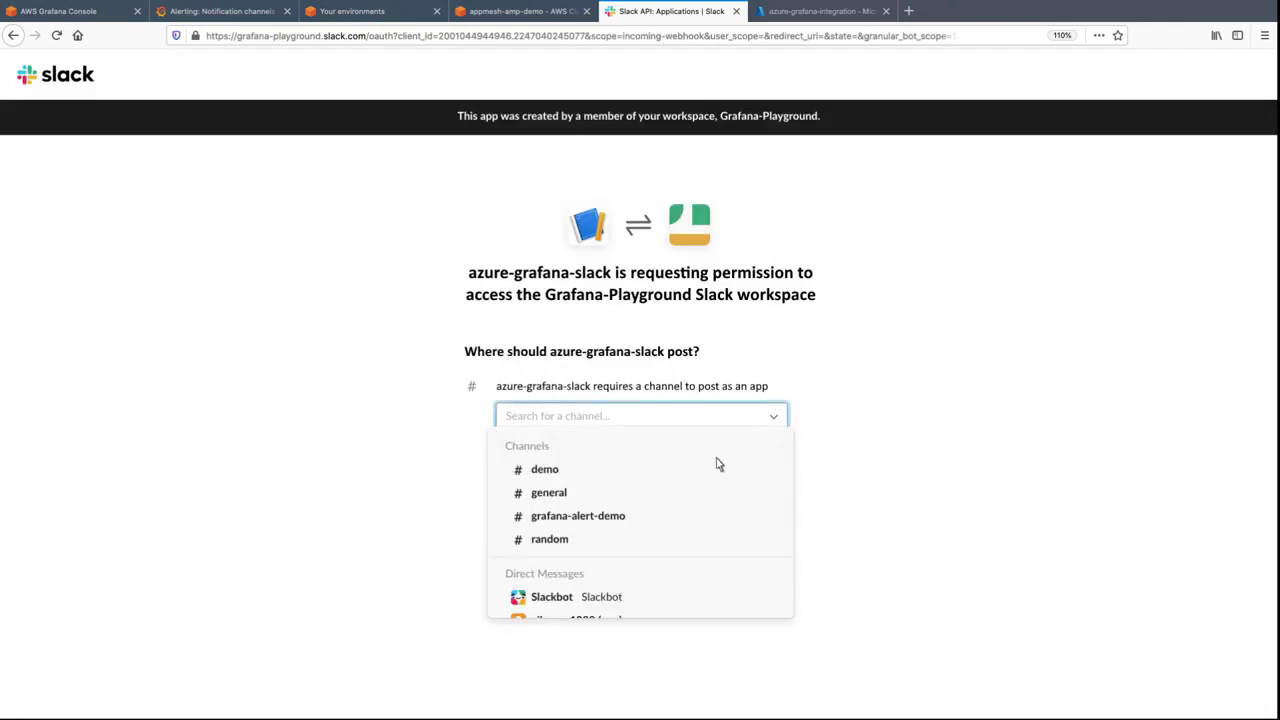
{"action": "left_click", "coordinate": [630, 520]}
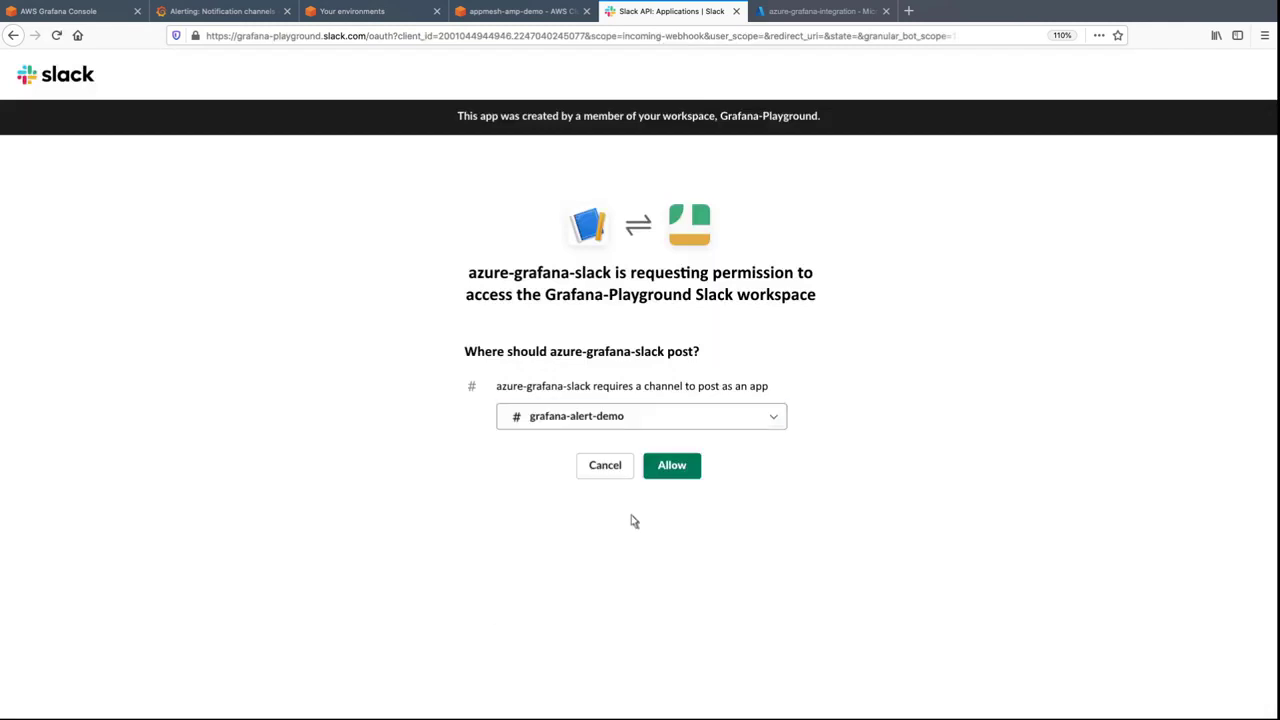
{"action": "left_click", "coordinate": [688, 474]}
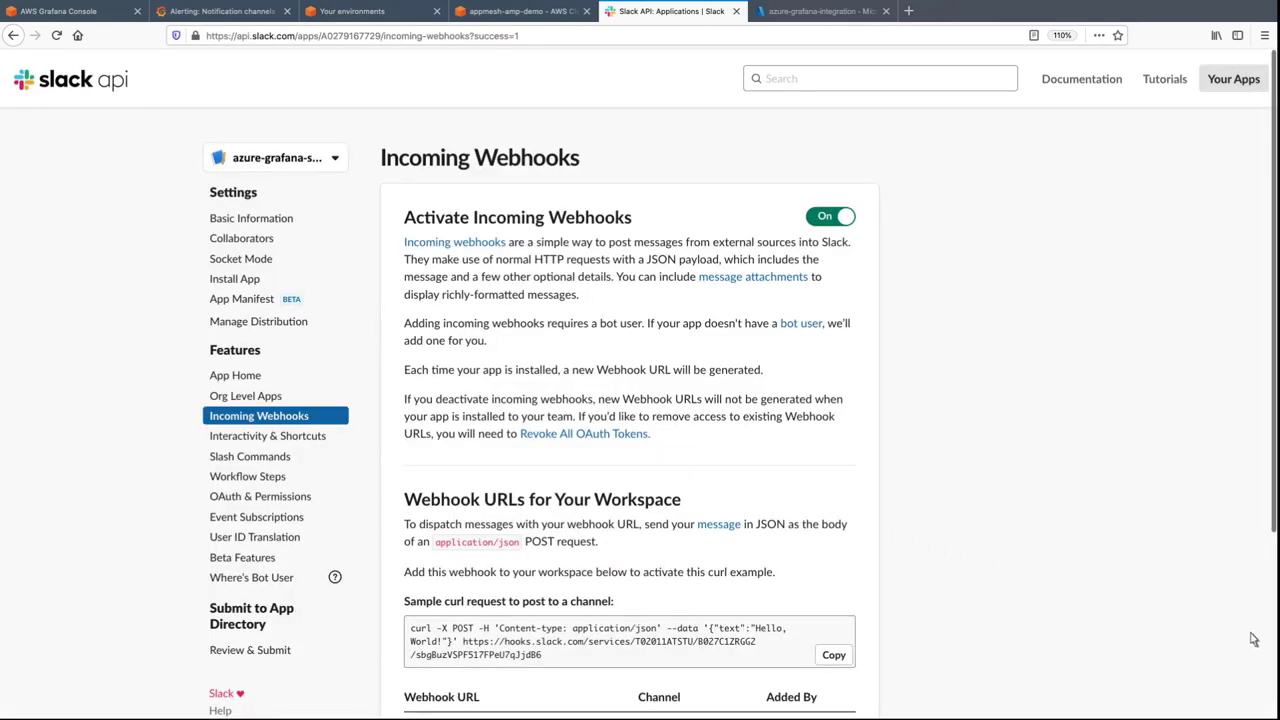
{"action": "scroll", "coordinate": [1272, 644], "scroll_direction": "down", "scroll_amount": 2}
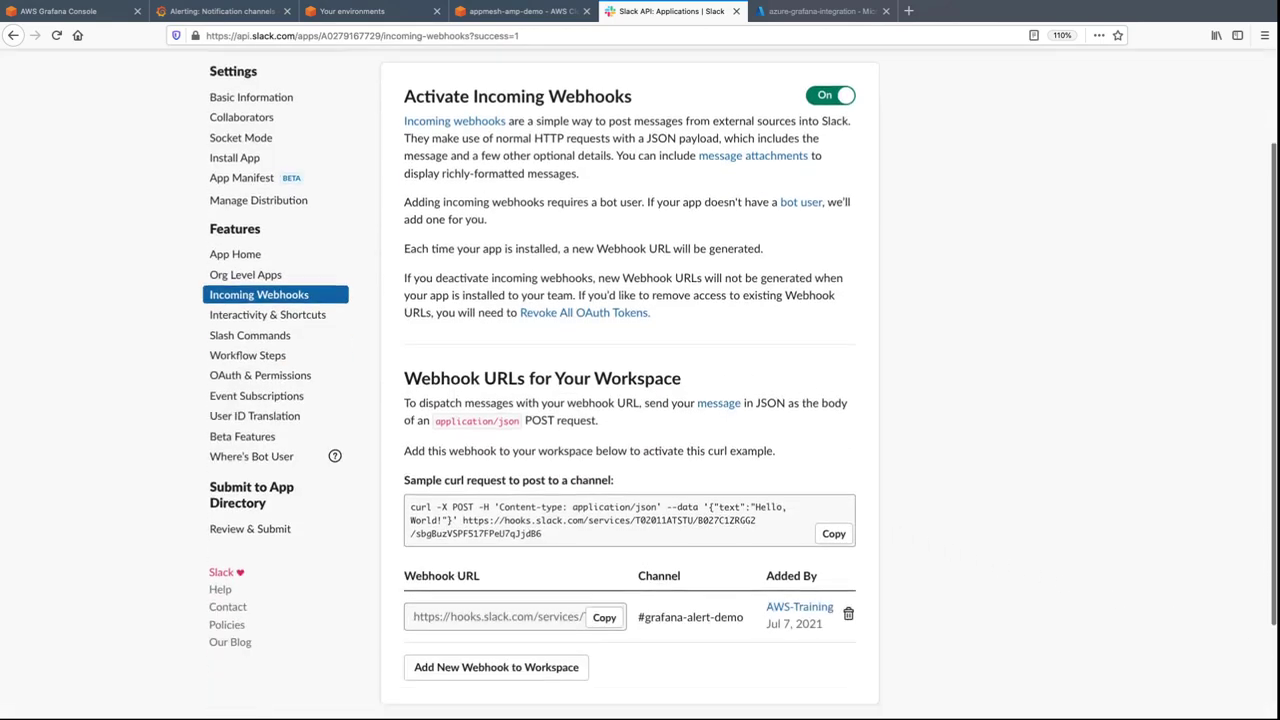
{"action": "left_click", "coordinate": [612, 620]}
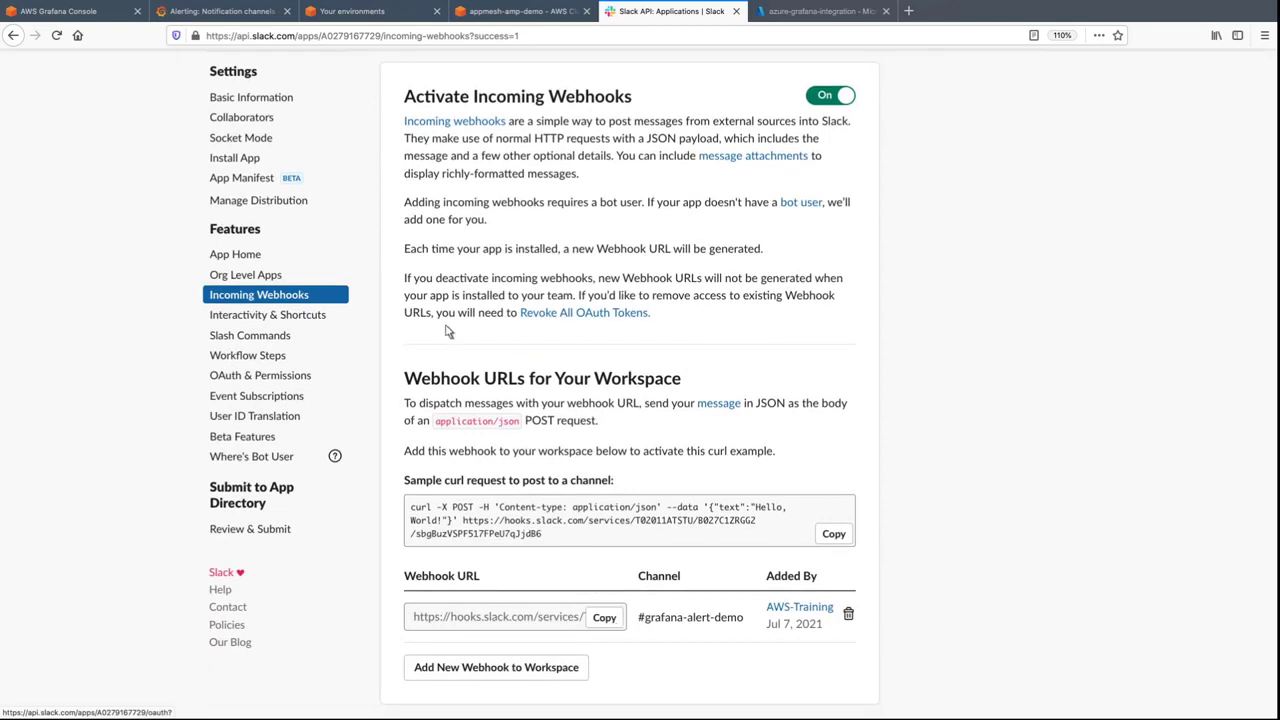
Add Slack channel grafana-slack-notification using the copied webhook URL, send a test, and save it.
{"action": "left_click", "coordinate": [220, 11]}
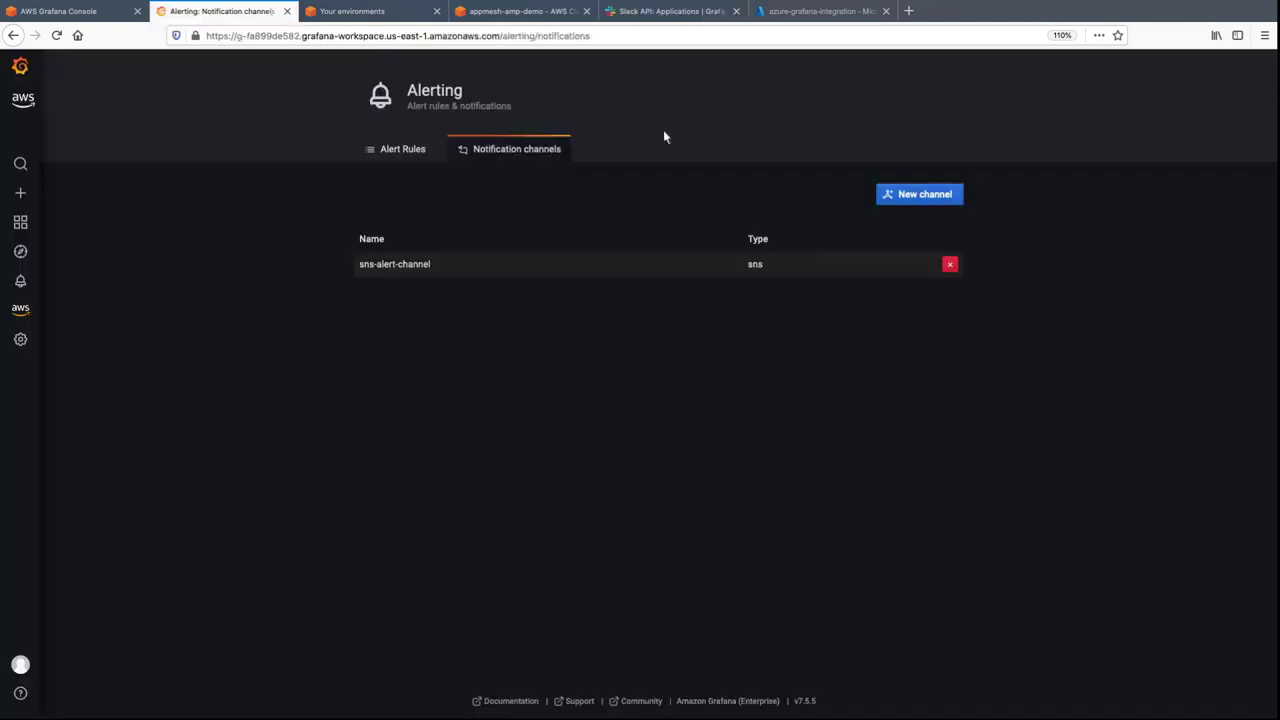
{"action": "left_click", "coordinate": [887, 196]}
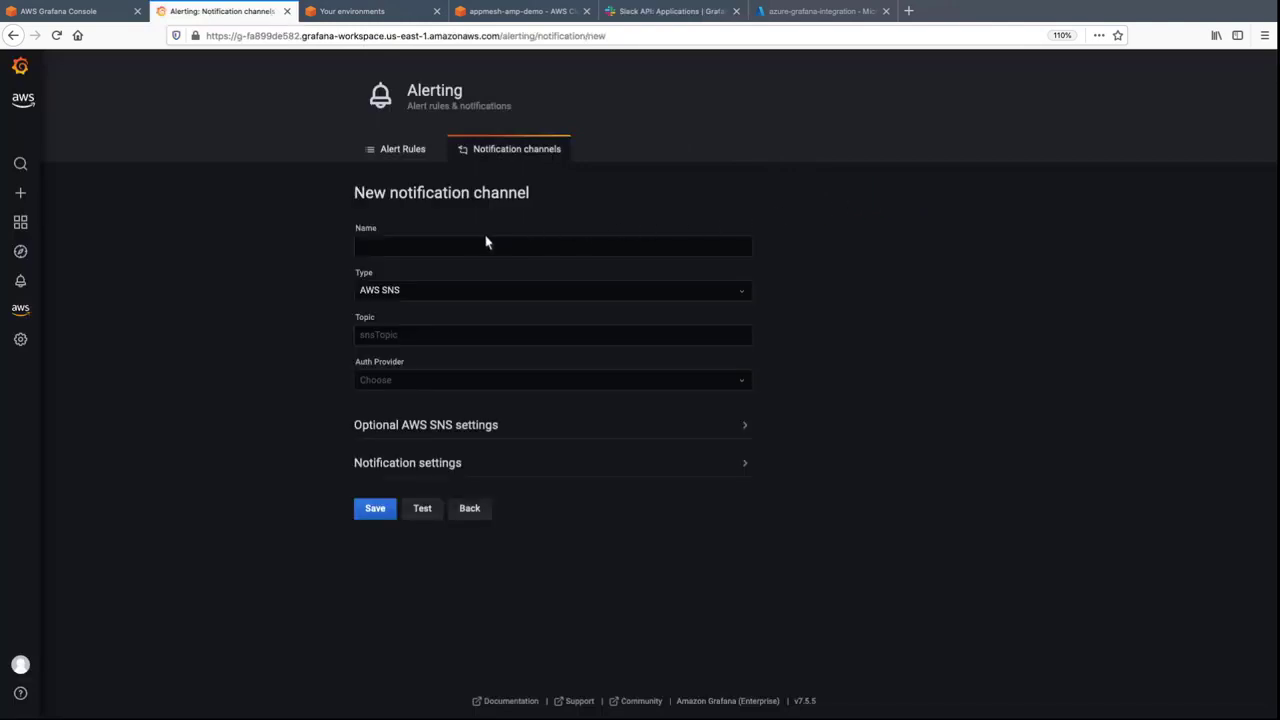
{"action": "left_click", "coordinate": [366, 250]}
{"action": "type", "text": "grafana-slack-notification"}
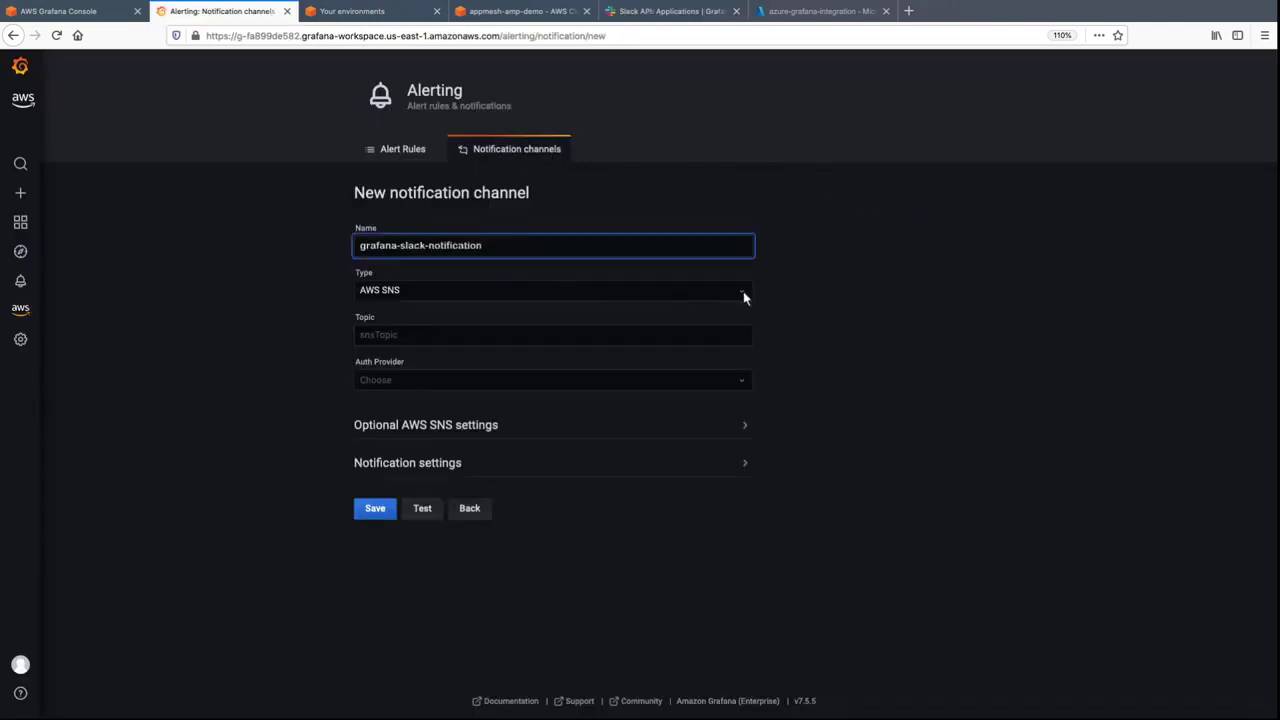
{"action": "left_click", "coordinate": [743, 293]}
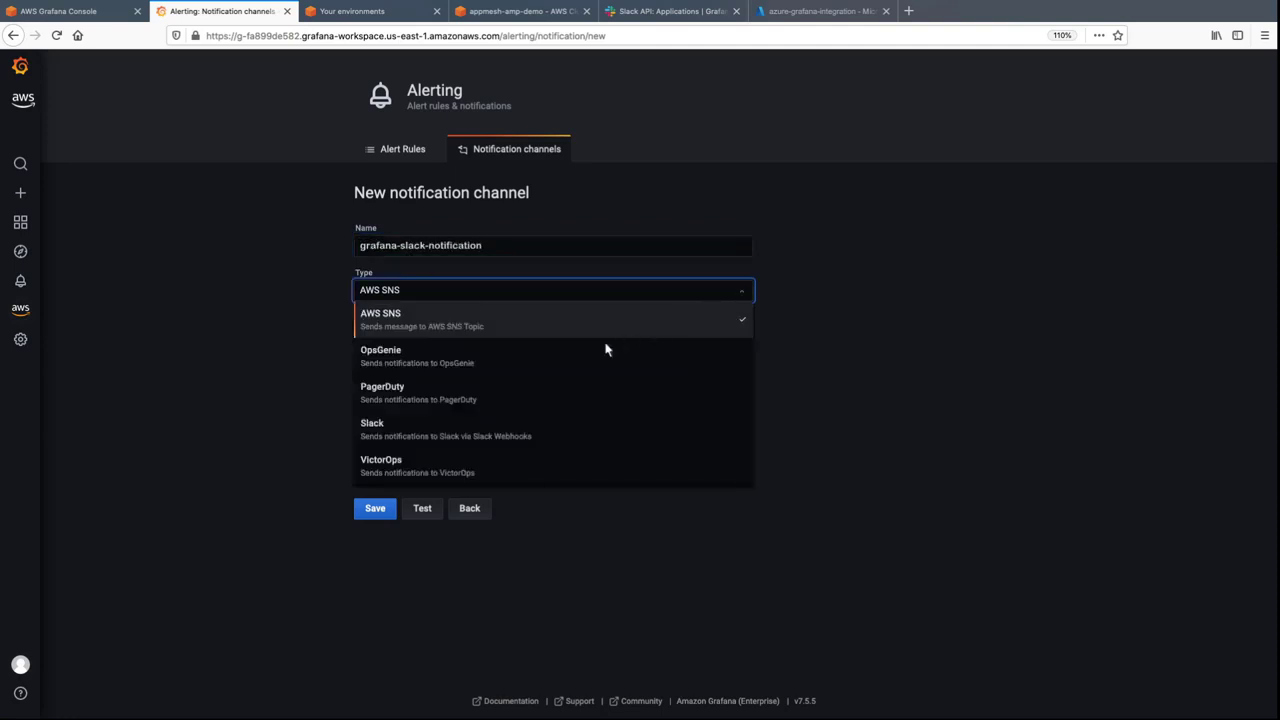
{"action": "left_click", "coordinate": [383, 427]}
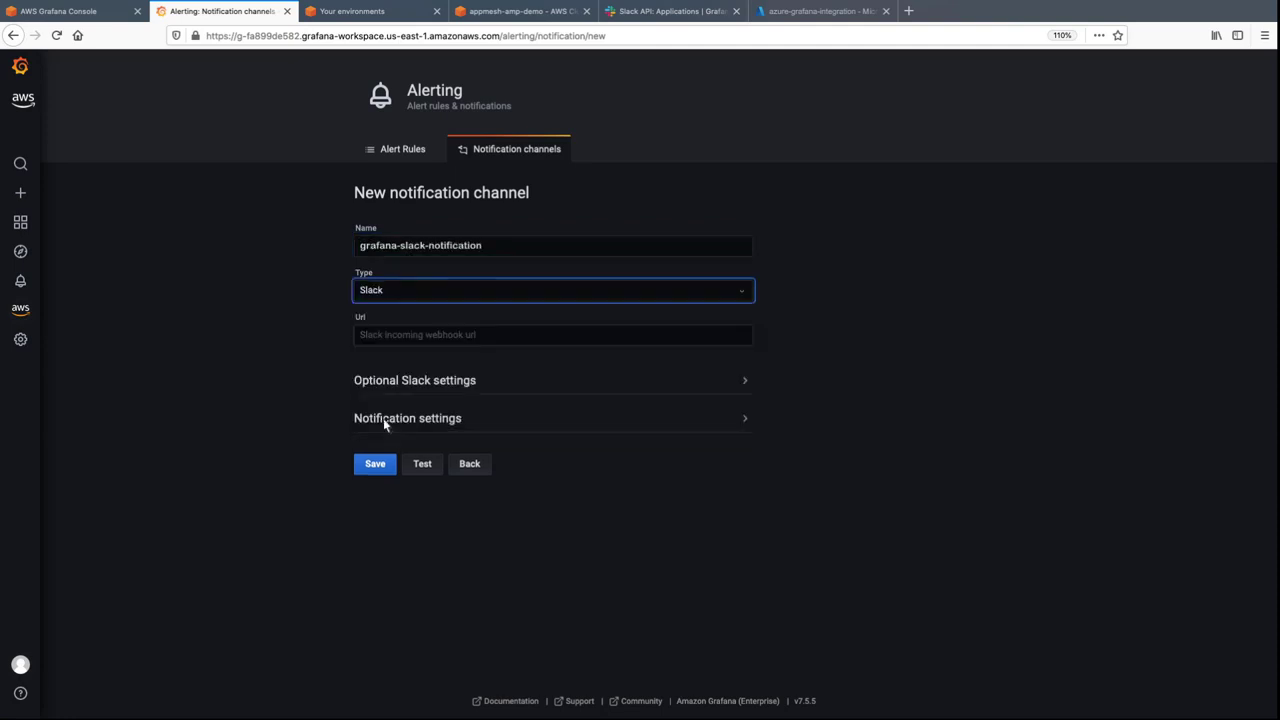
{"action": "left_click", "coordinate": [363, 341]}
{"action": "key", "text": "ctrl+v"}
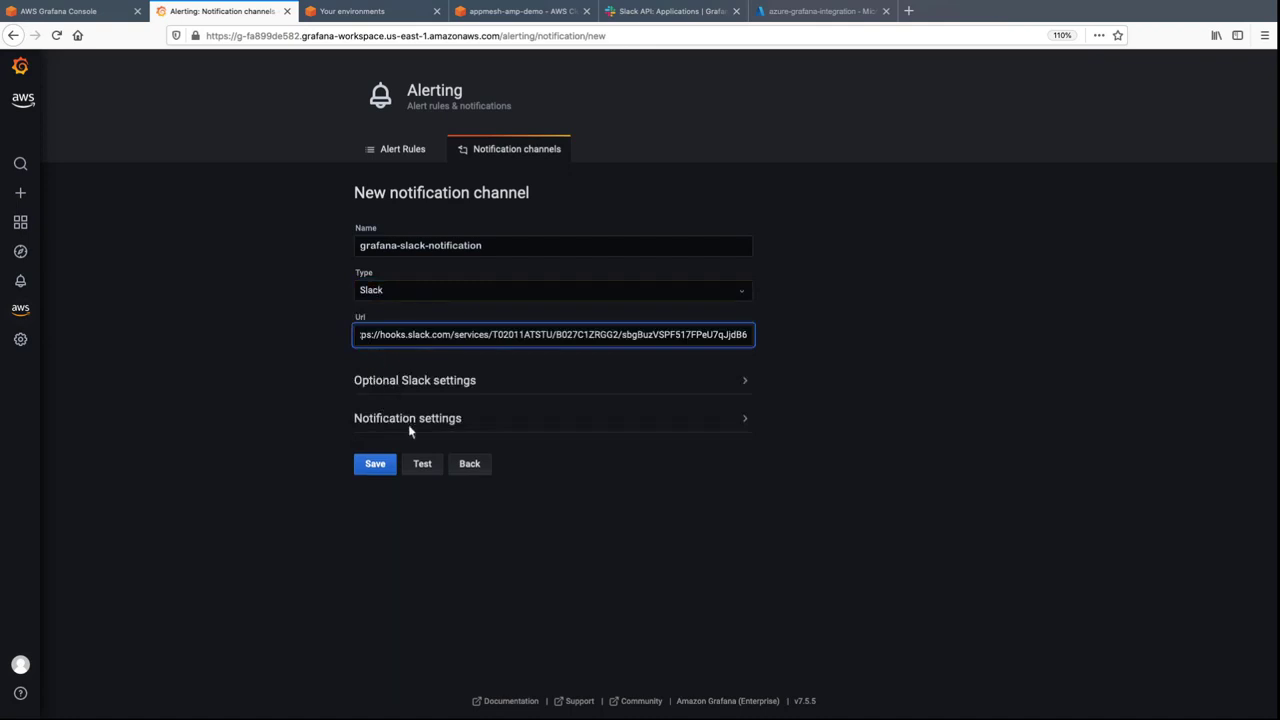
{"action": "left_click", "coordinate": [422, 465]}
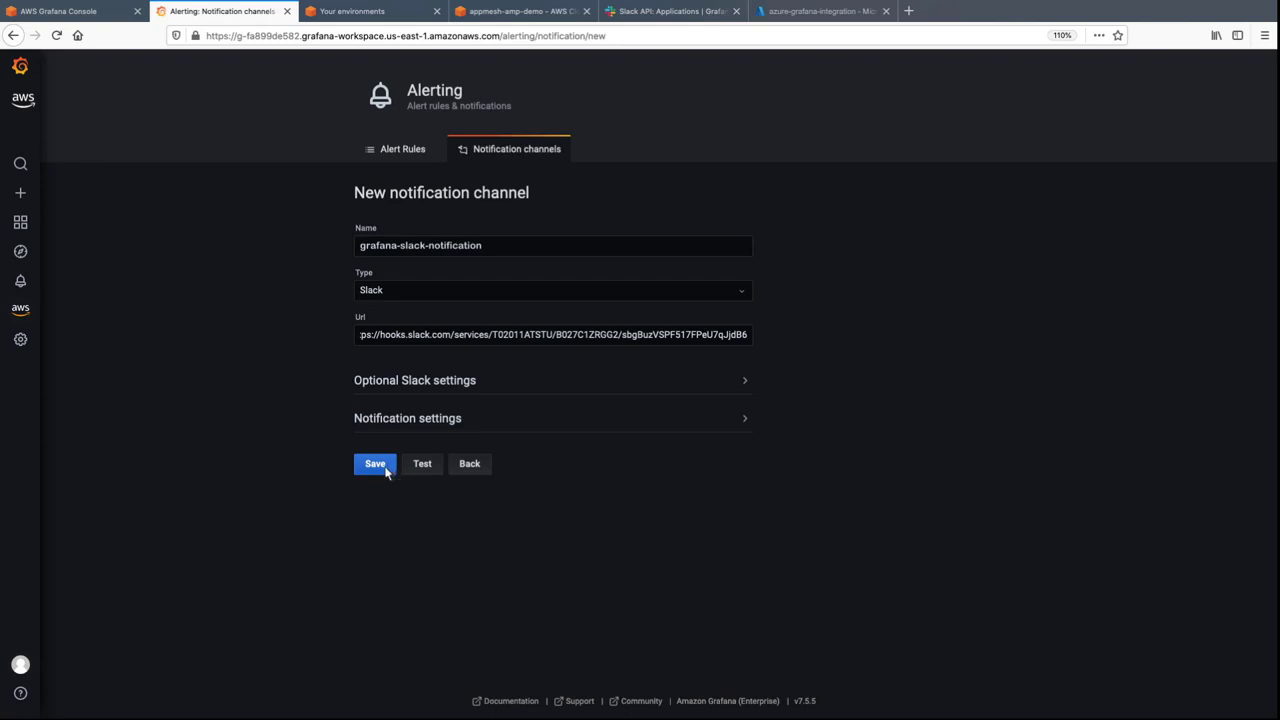
{"action": "left_click", "coordinate": [375, 464]}
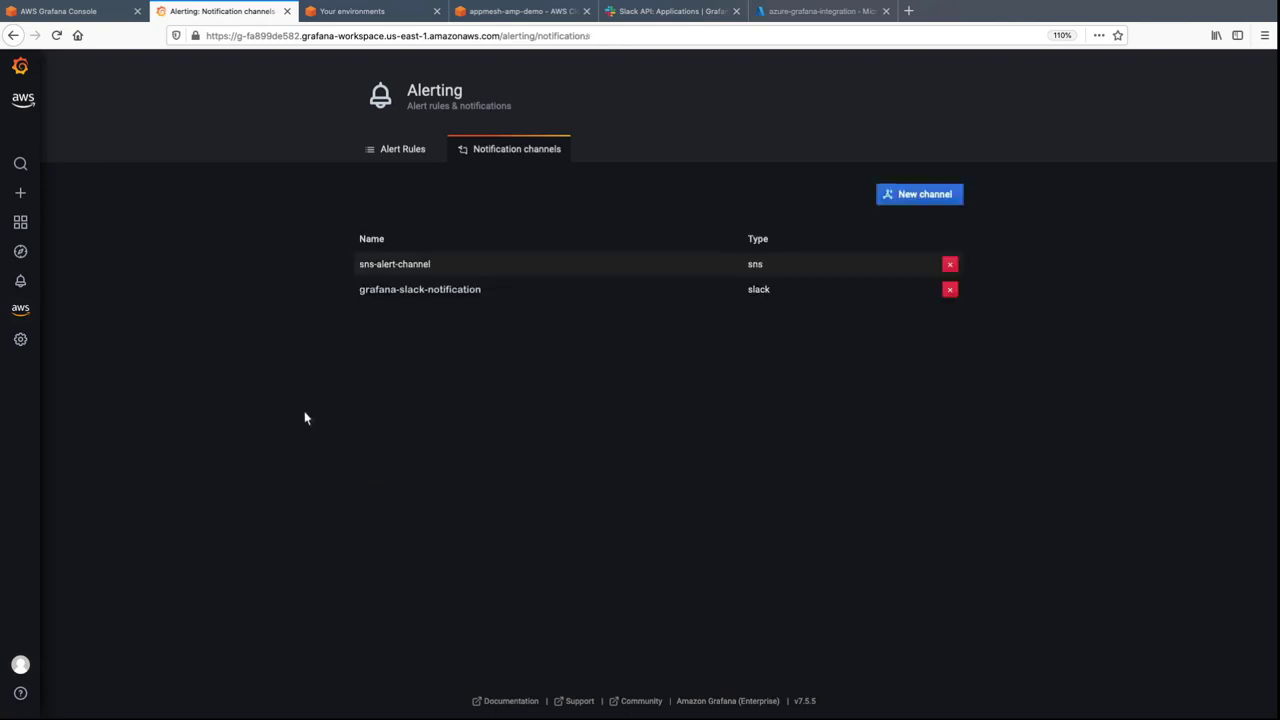
Open the Azure Virtual Machine dashboard and edit its CPU Usage panel.
{"action": "mouse_move", "coordinate": [37, 230]}
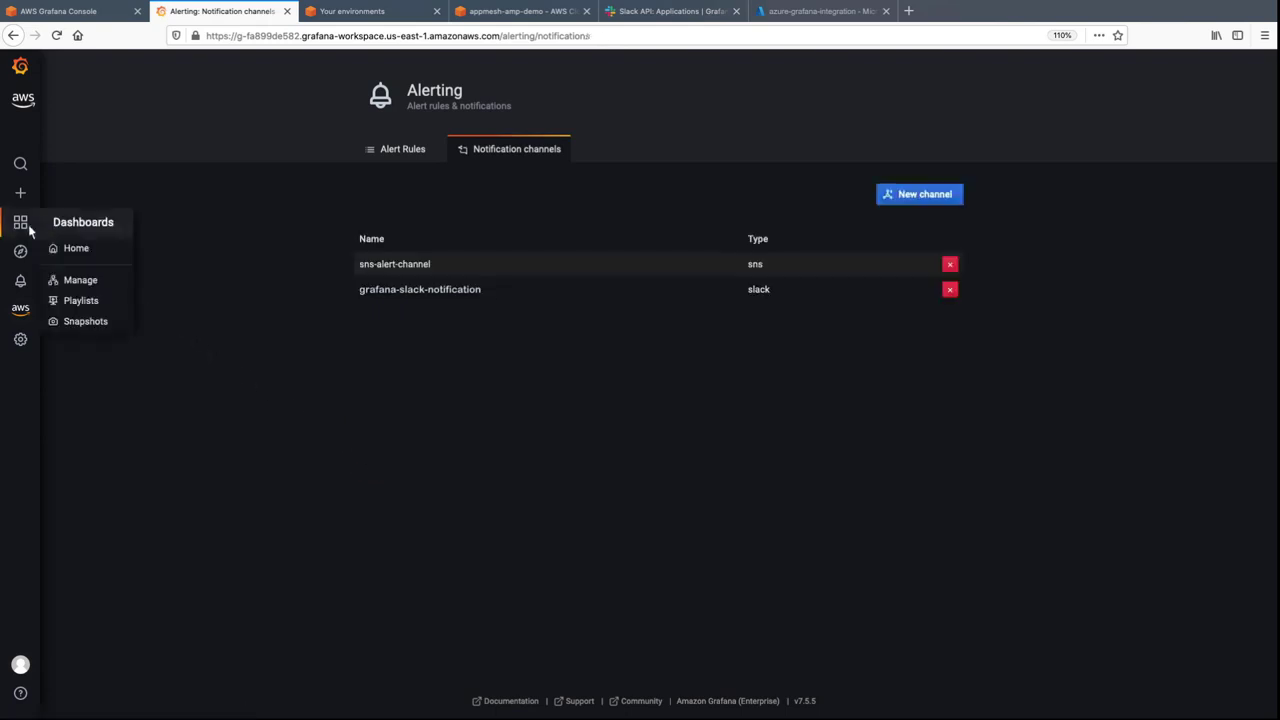
{"action": "left_click", "coordinate": [76, 248]}
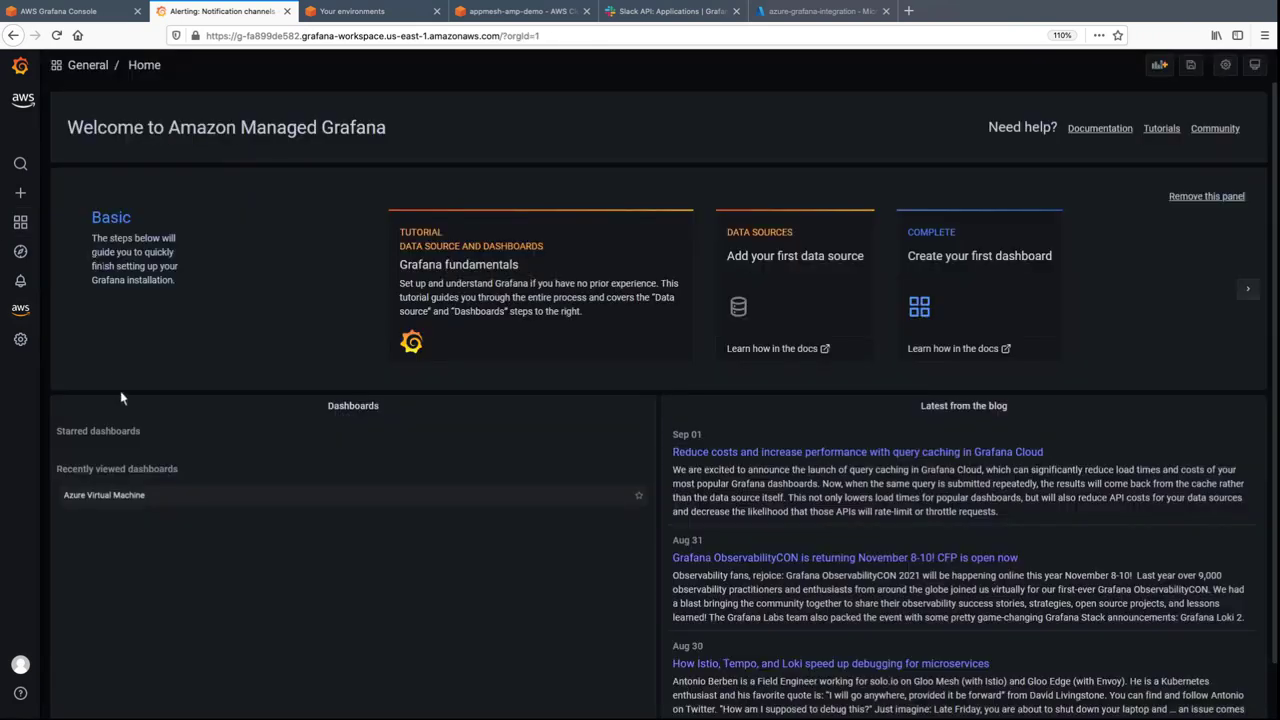
{"action": "left_click", "coordinate": [142, 497]}
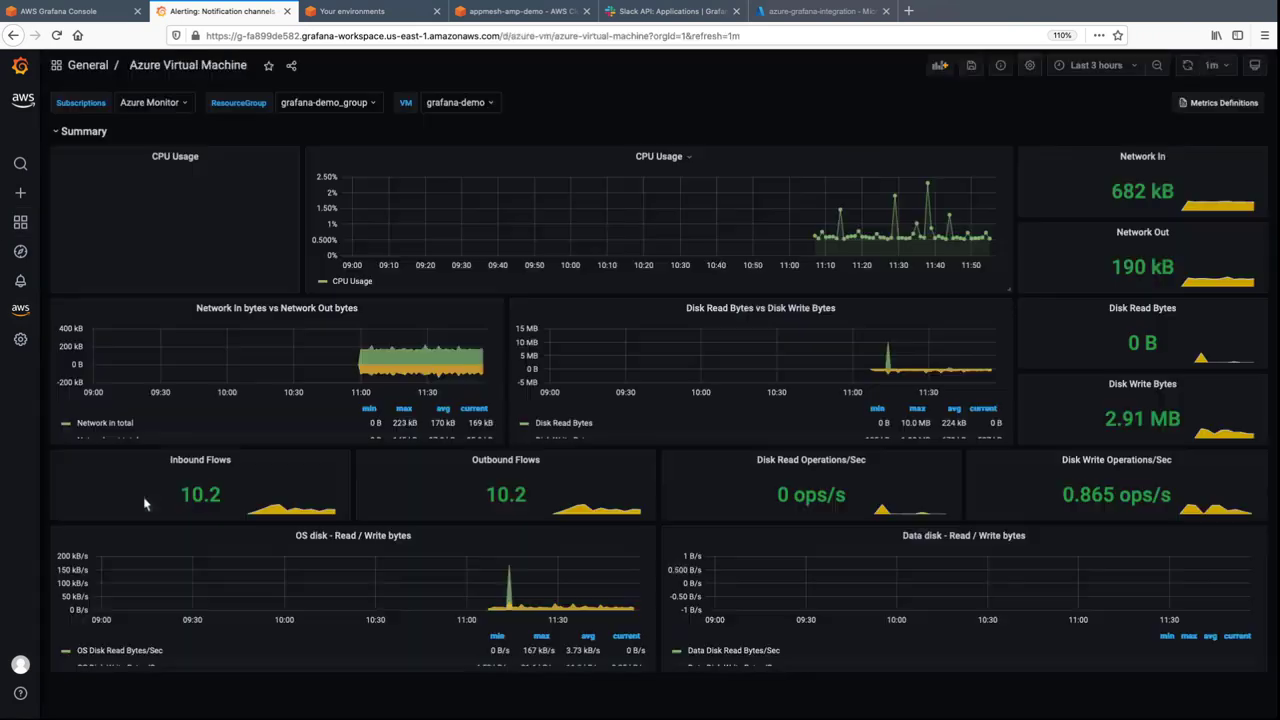
{"action": "left_click", "coordinate": [688, 159]}
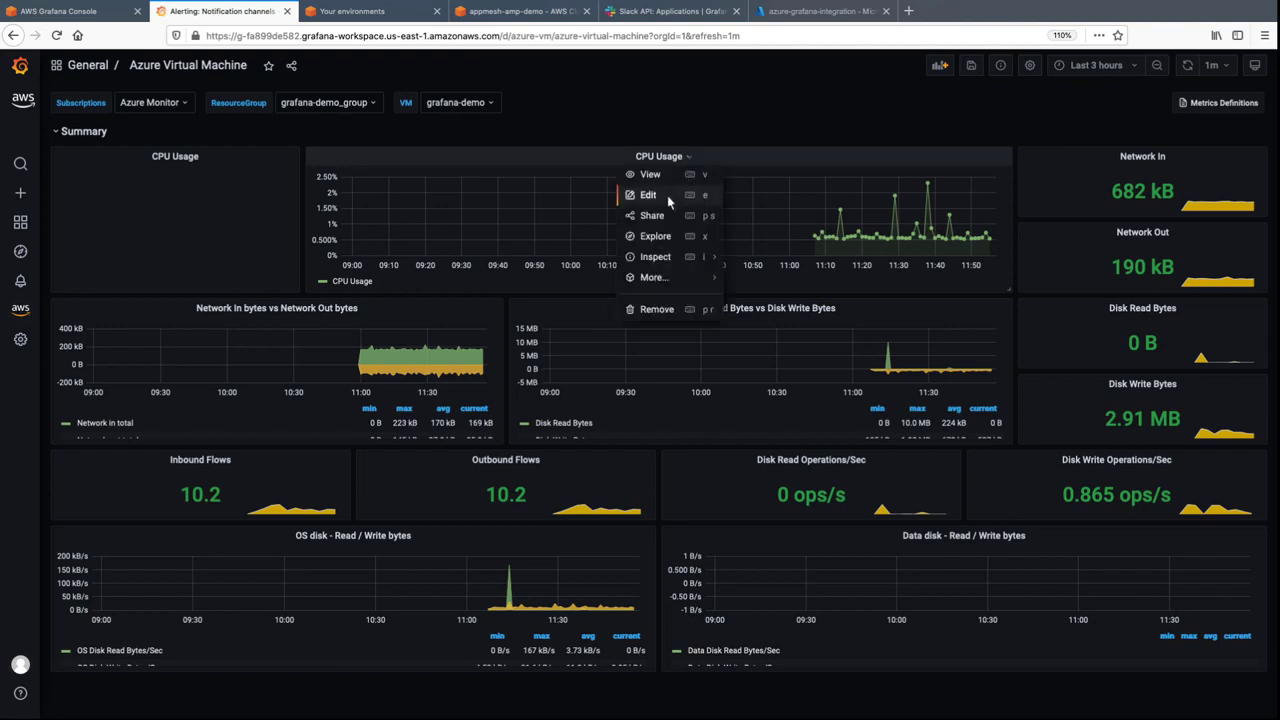
{"action": "left_click", "coordinate": [668, 198]}
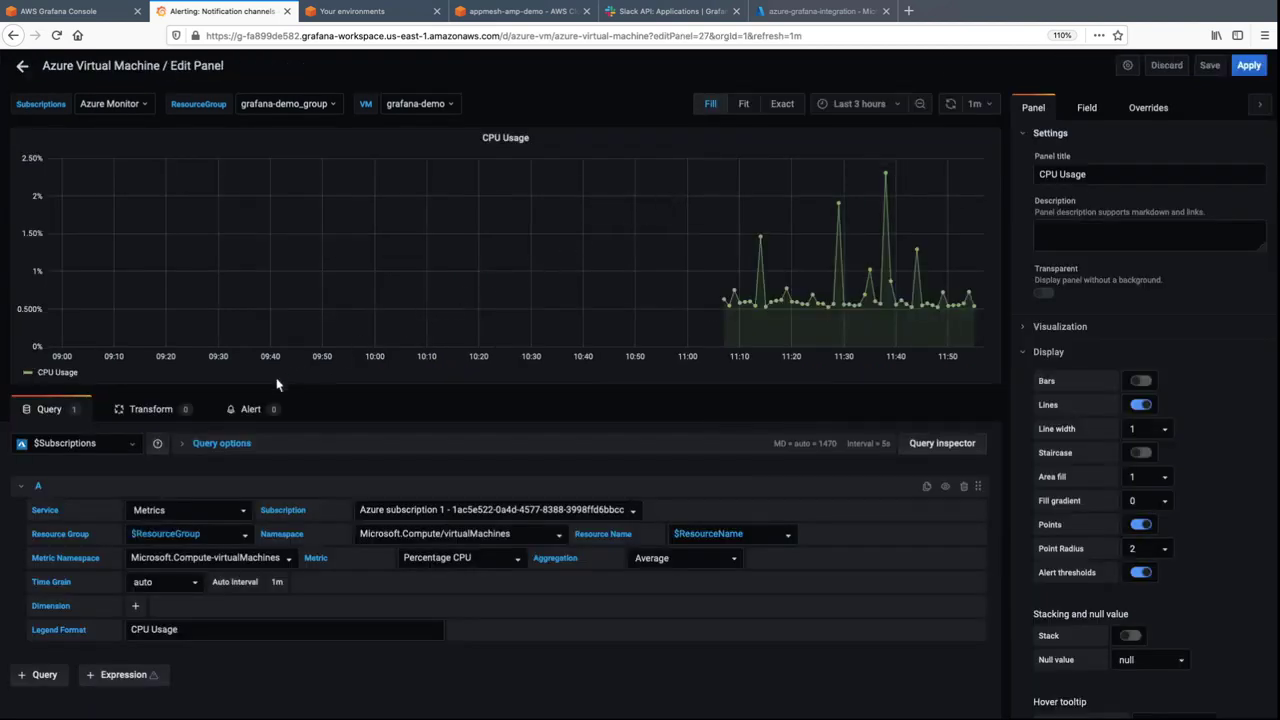
Switch the panel query's data source to Azure Monitor and show the Alert settings.
{"action": "left_click", "coordinate": [140, 446]}
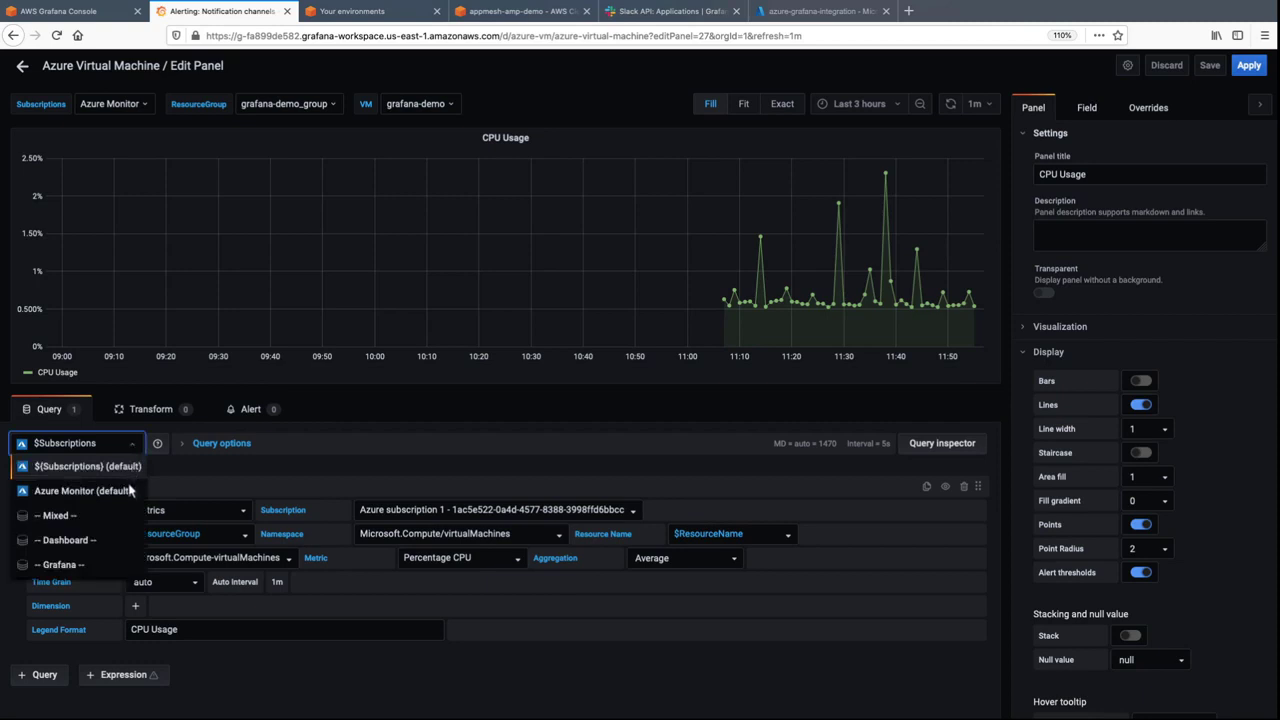
{"action": "left_click", "coordinate": [129, 494]}
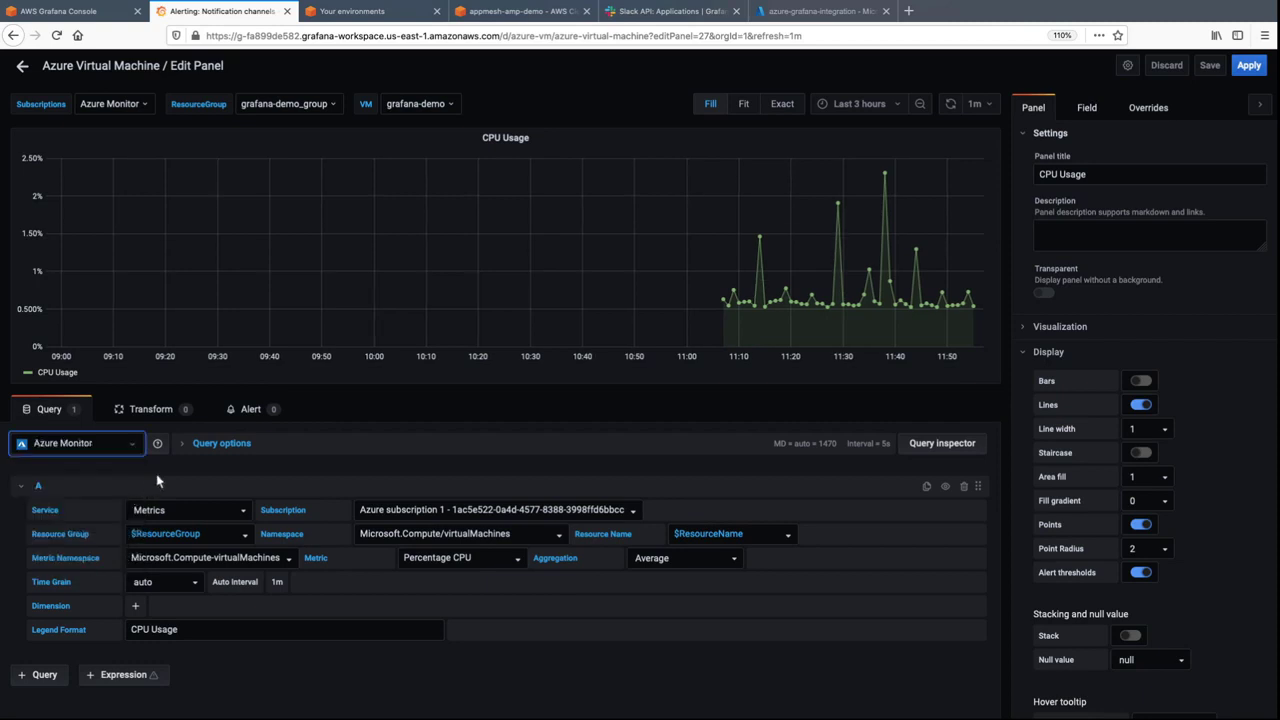
{"action": "left_click", "coordinate": [248, 410]}
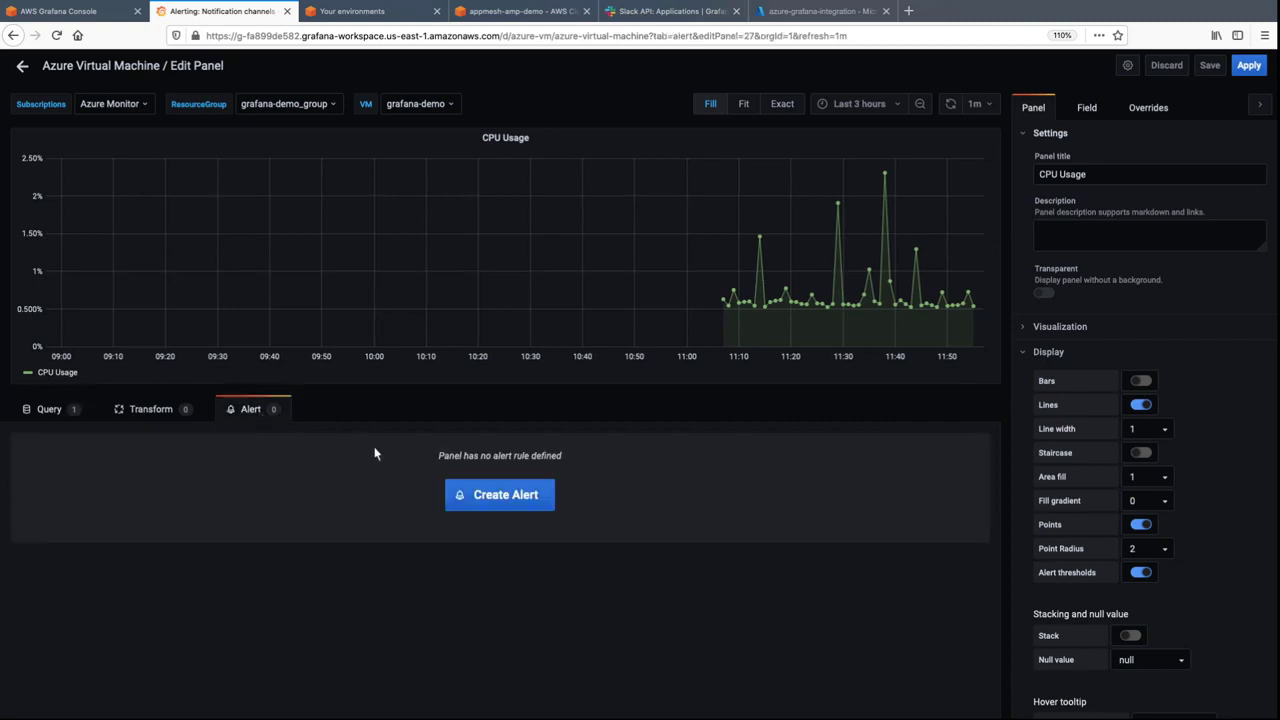
Create a CPU Usage alert rule with For 1m and threshold IS ABOVE 5.
{"action": "left_click", "coordinate": [545, 505]}
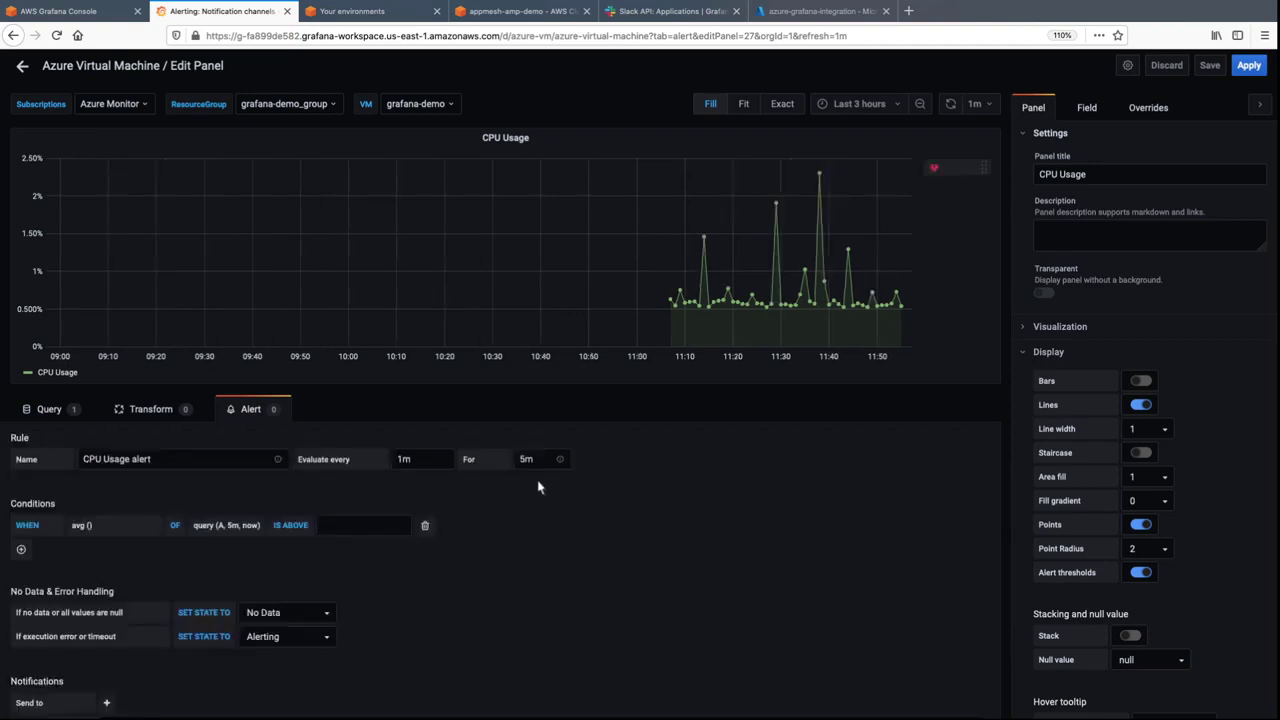
{"action": "double_click", "coordinate": [531, 462]}
{"action": "type", "text": "1m"}
{"action": "left_click", "coordinate": [325, 531]}
{"action": "type", "text": "5"}
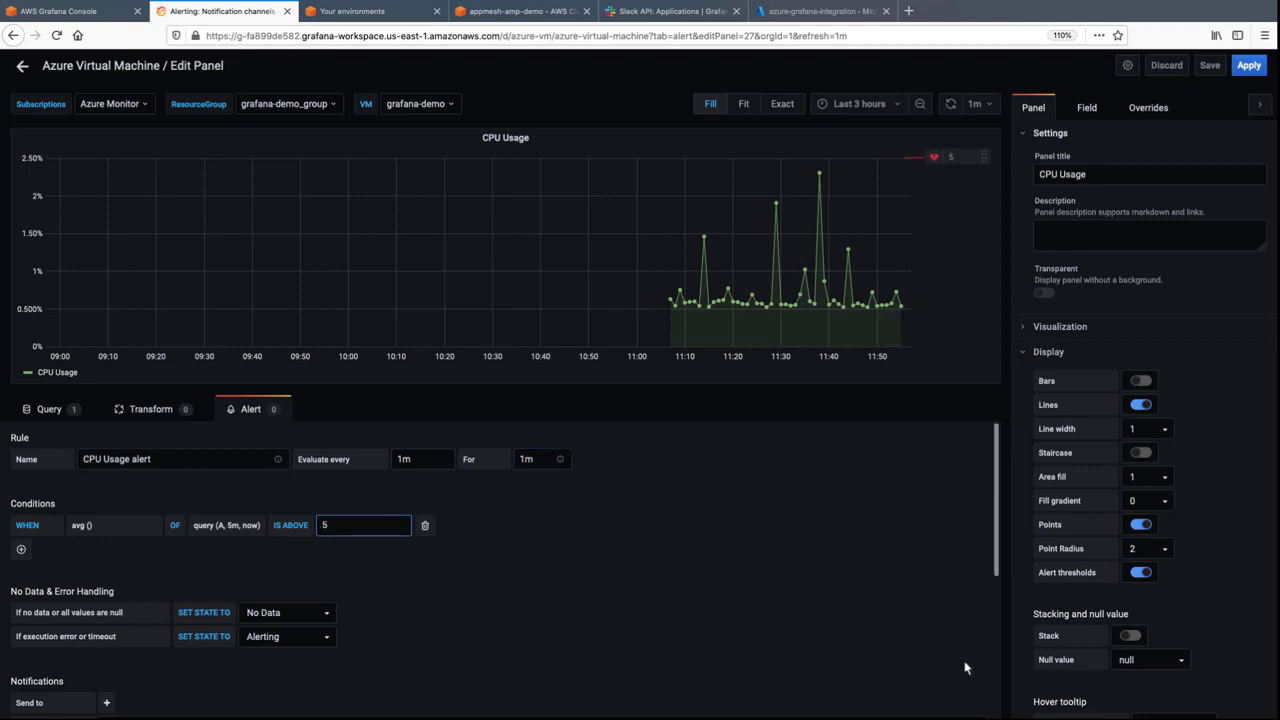
{"action": "scroll", "coordinate": [997, 675], "scroll_direction": "down", "scroll_amount": 3}
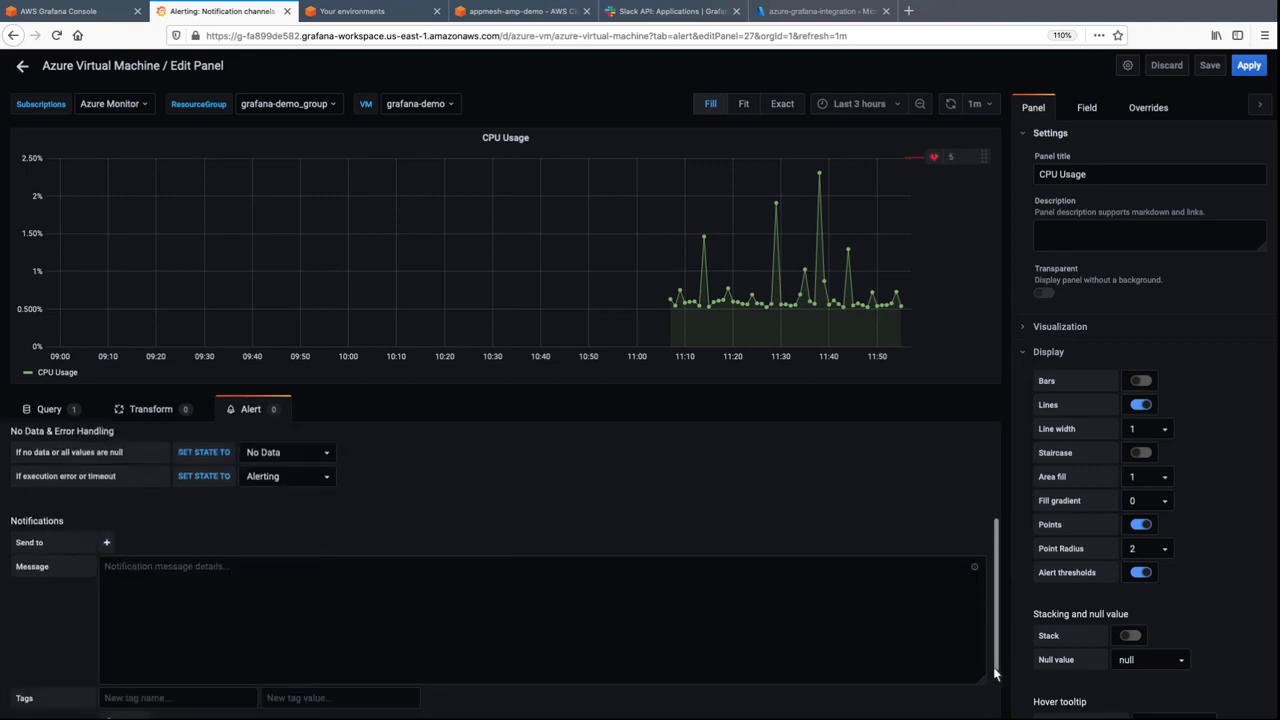
Send the alert to sns-alert-channel and grafana-slack-notification.
{"action": "left_click", "coordinate": [106, 543]}
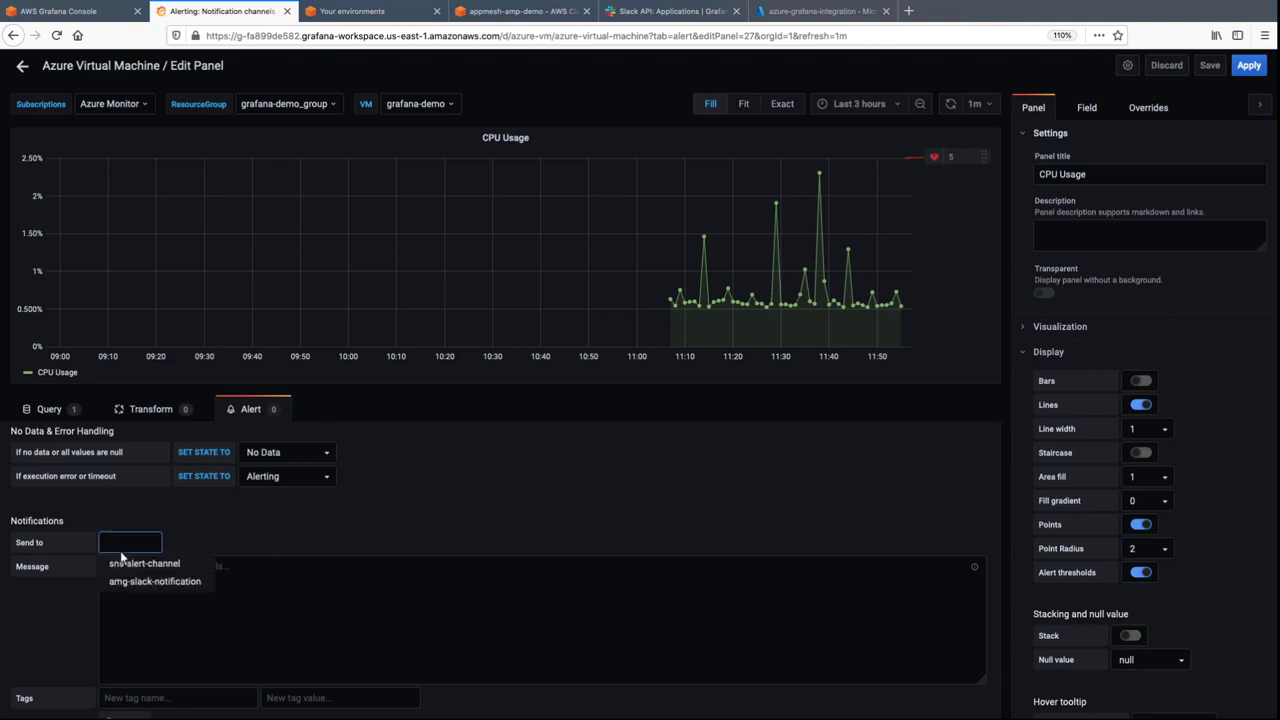
{"action": "left_click", "coordinate": [145, 564]}
{"action": "left_click", "coordinate": [208, 544]}
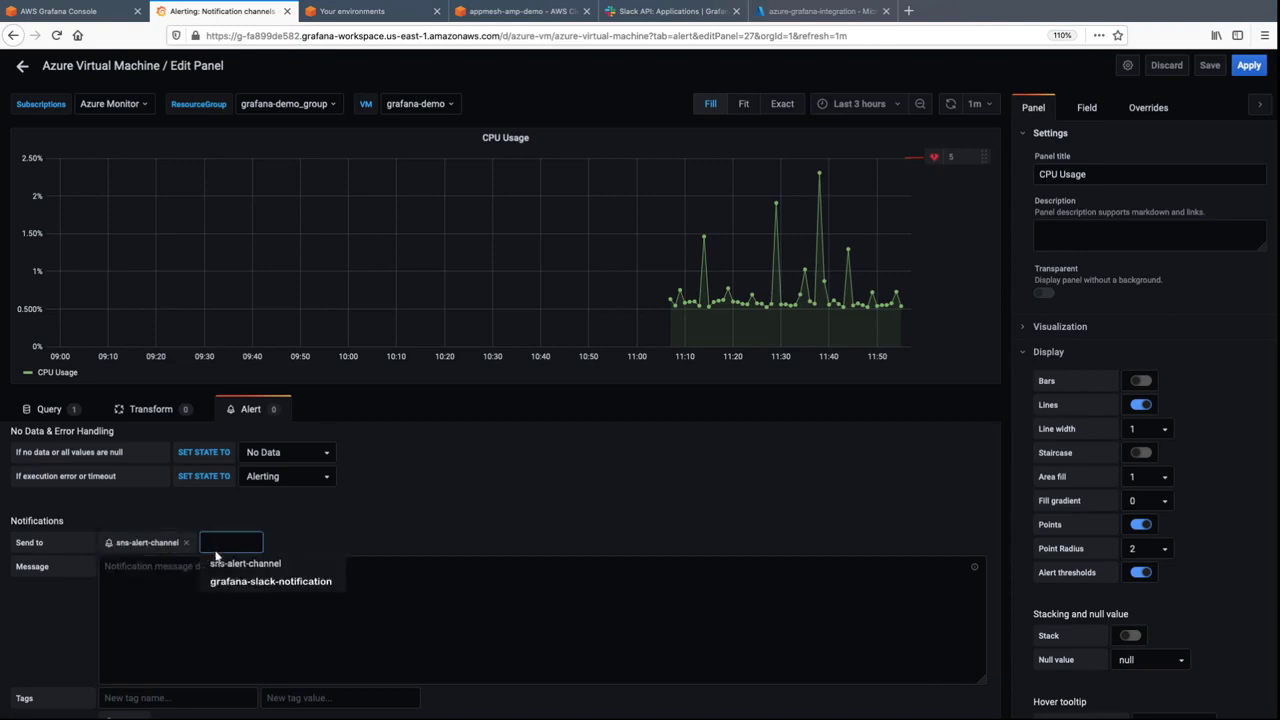
{"action": "left_click", "coordinate": [257, 588]}
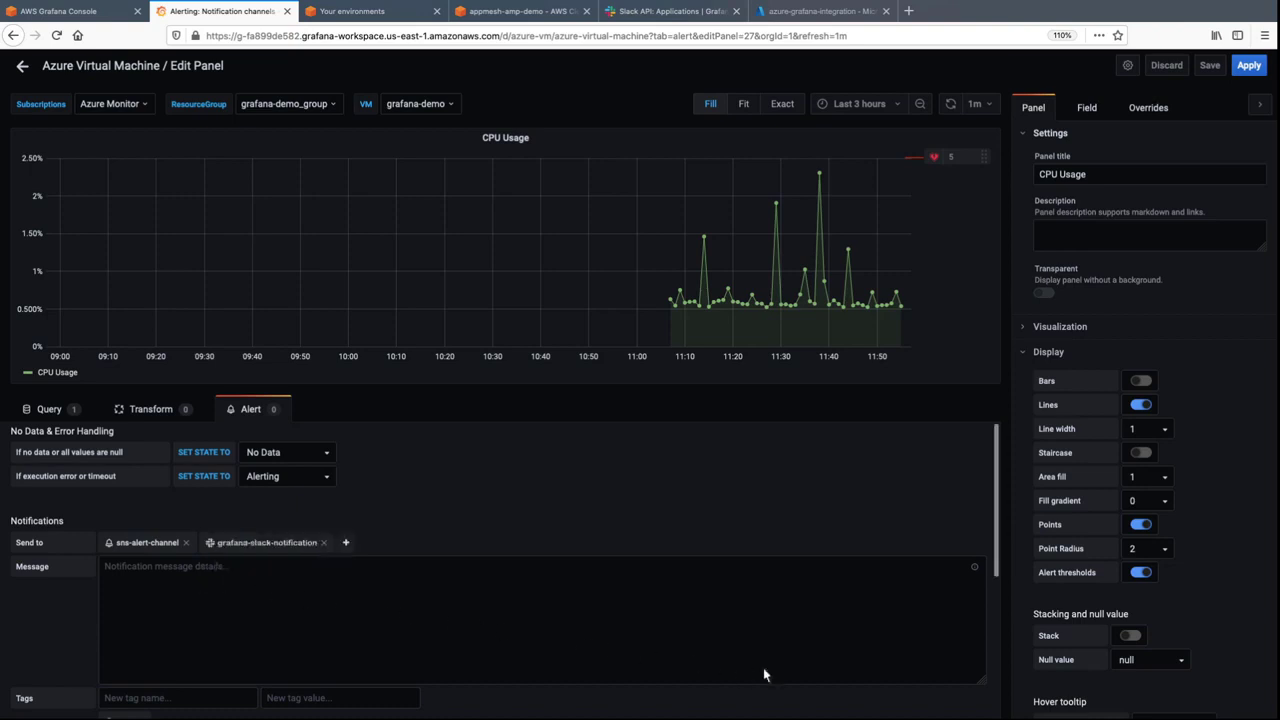
{"action": "scroll", "coordinate": [1000, 712], "scroll_direction": "down", "scroll_amount": 1}
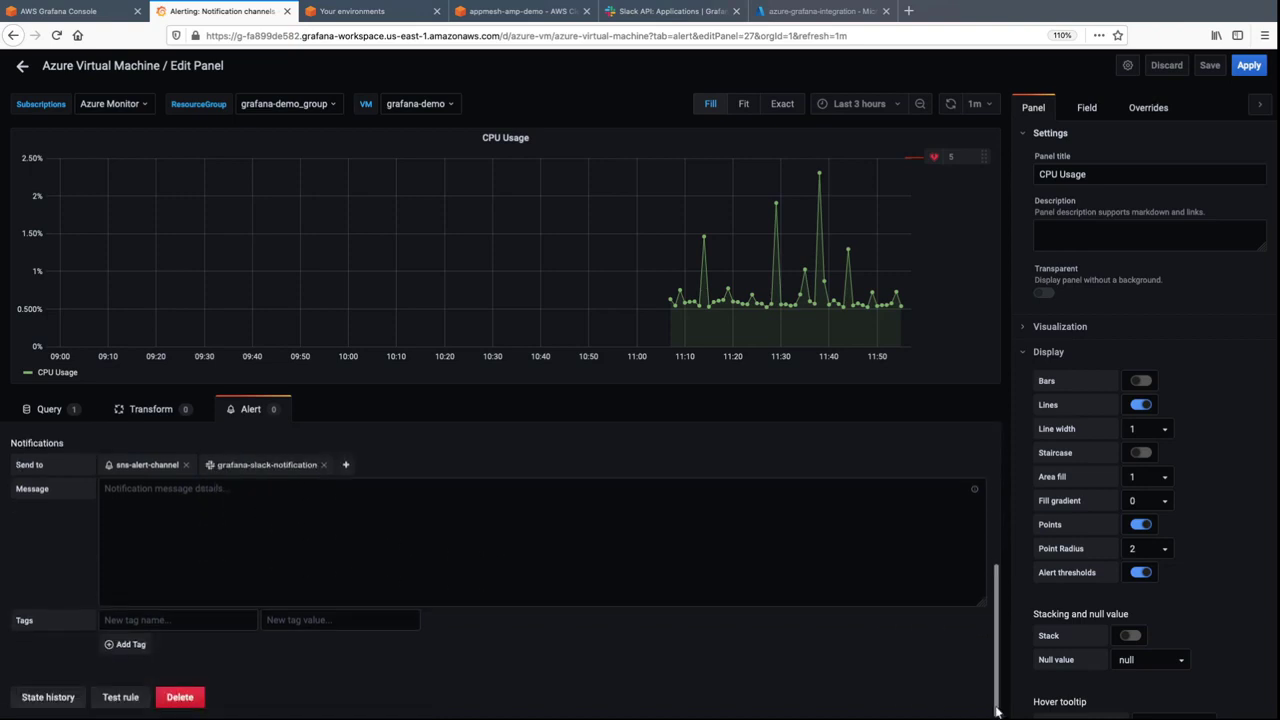
Test the CPU alert rule, then save the dashboard and apply the panel changes.
{"action": "left_click", "coordinate": [121, 697]}
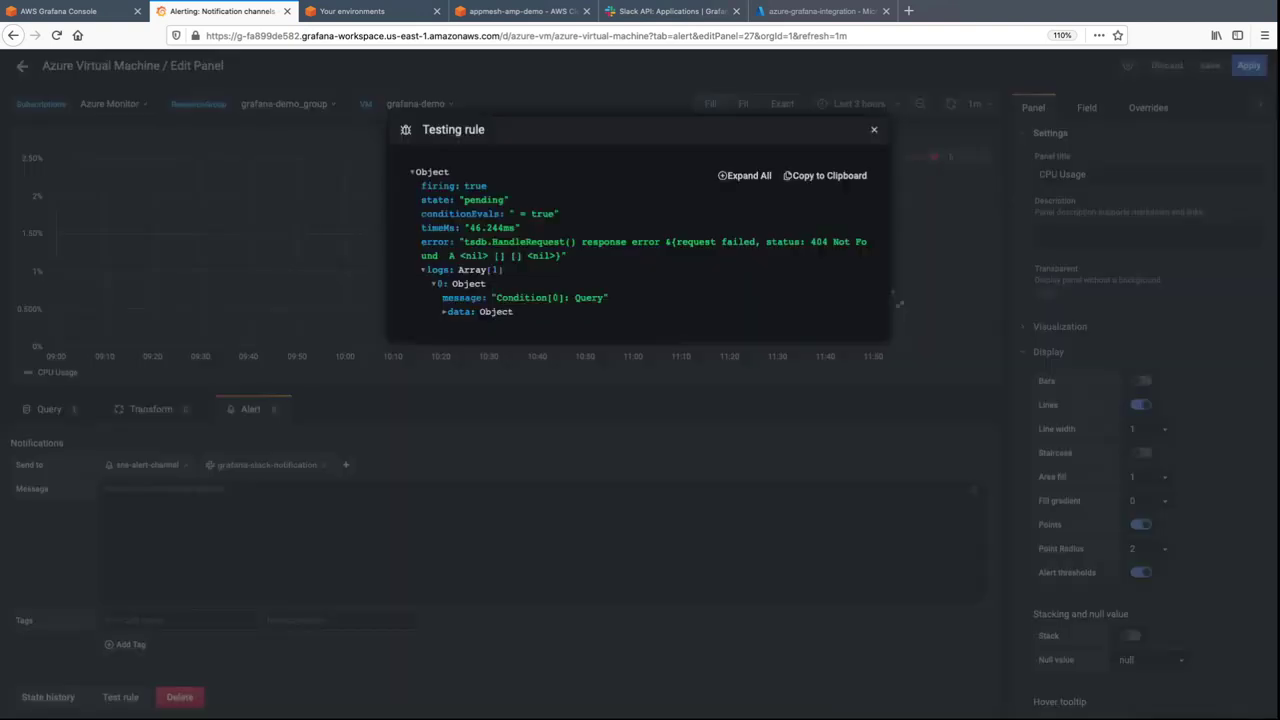
{"action": "left_click", "coordinate": [874, 130]}
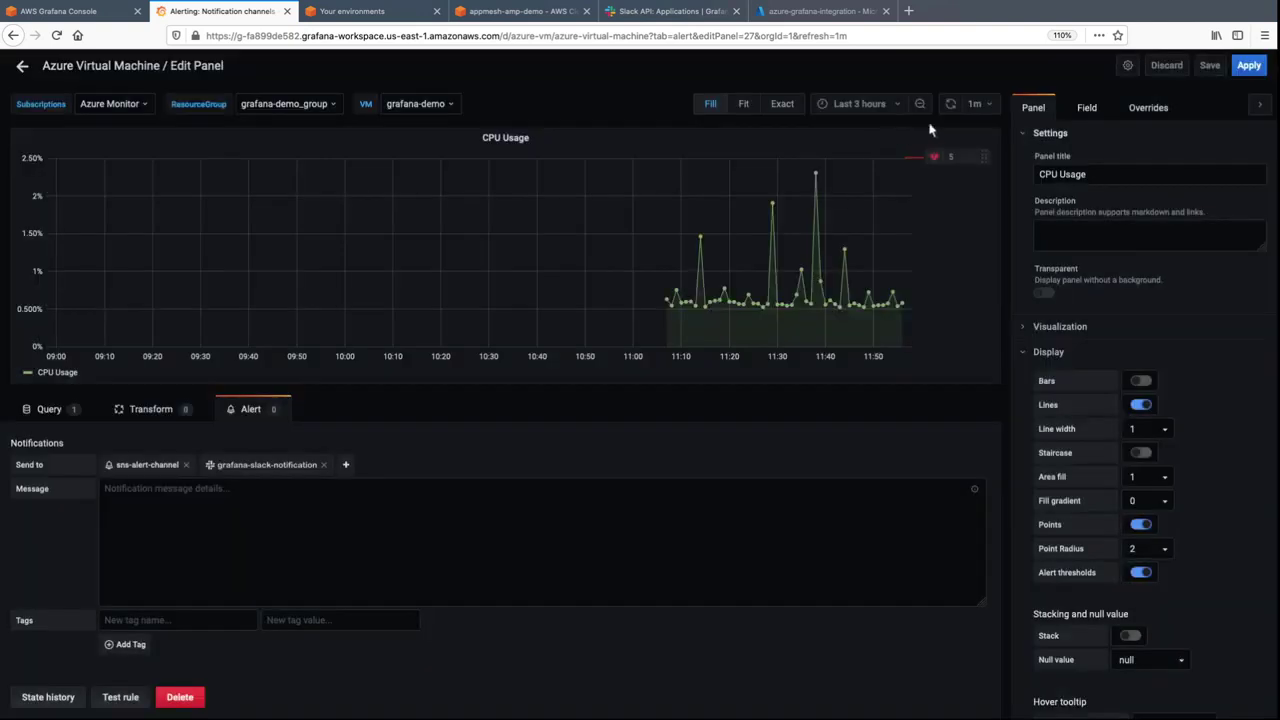
{"action": "left_click", "coordinate": [1209, 66]}
{"action": "left_click", "coordinate": [535, 278]}
{"action": "left_click", "coordinate": [1249, 70]}
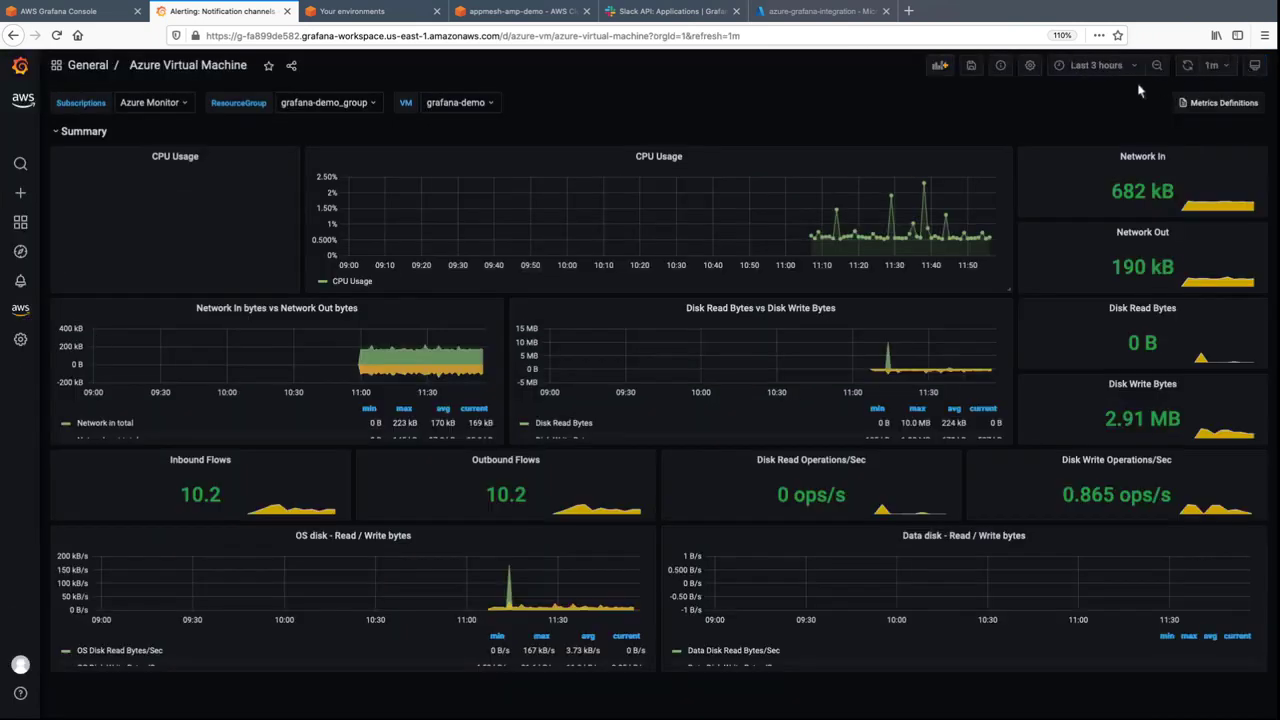
View the CPU Usage graph full-screen and refresh its data.
{"action": "left_click", "coordinate": [688, 158]}
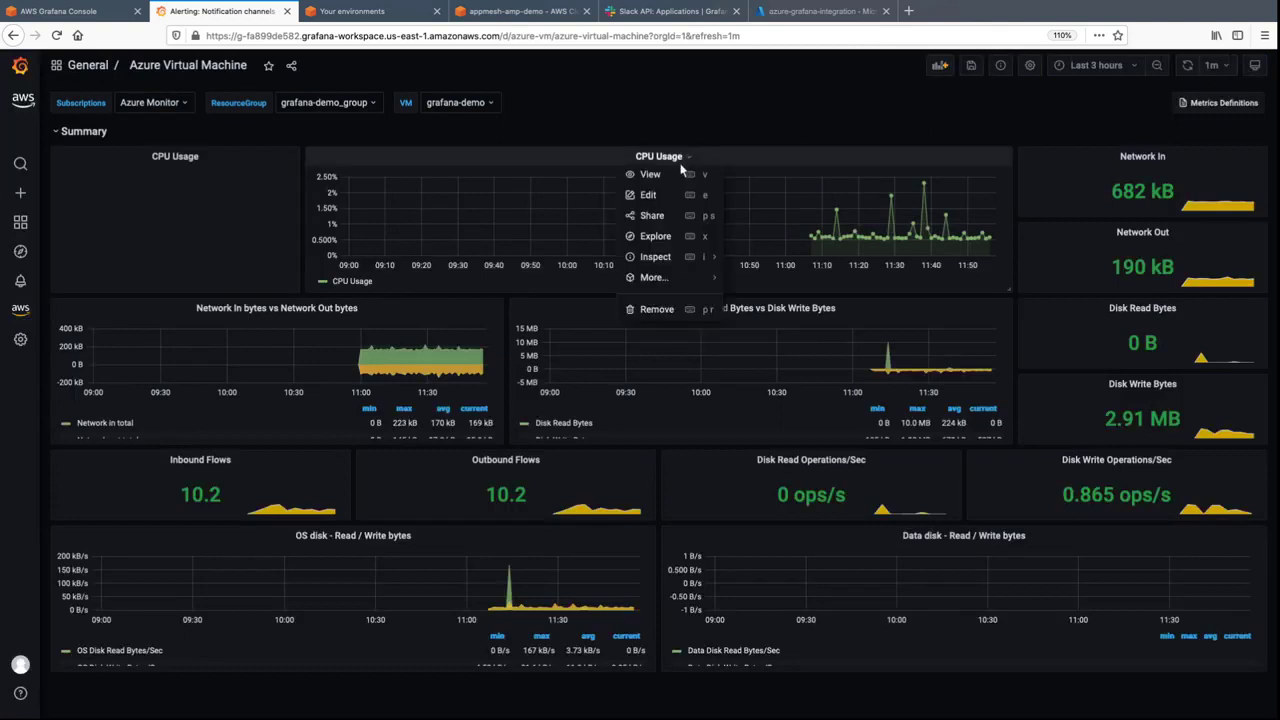
{"action": "left_click", "coordinate": [650, 175]}
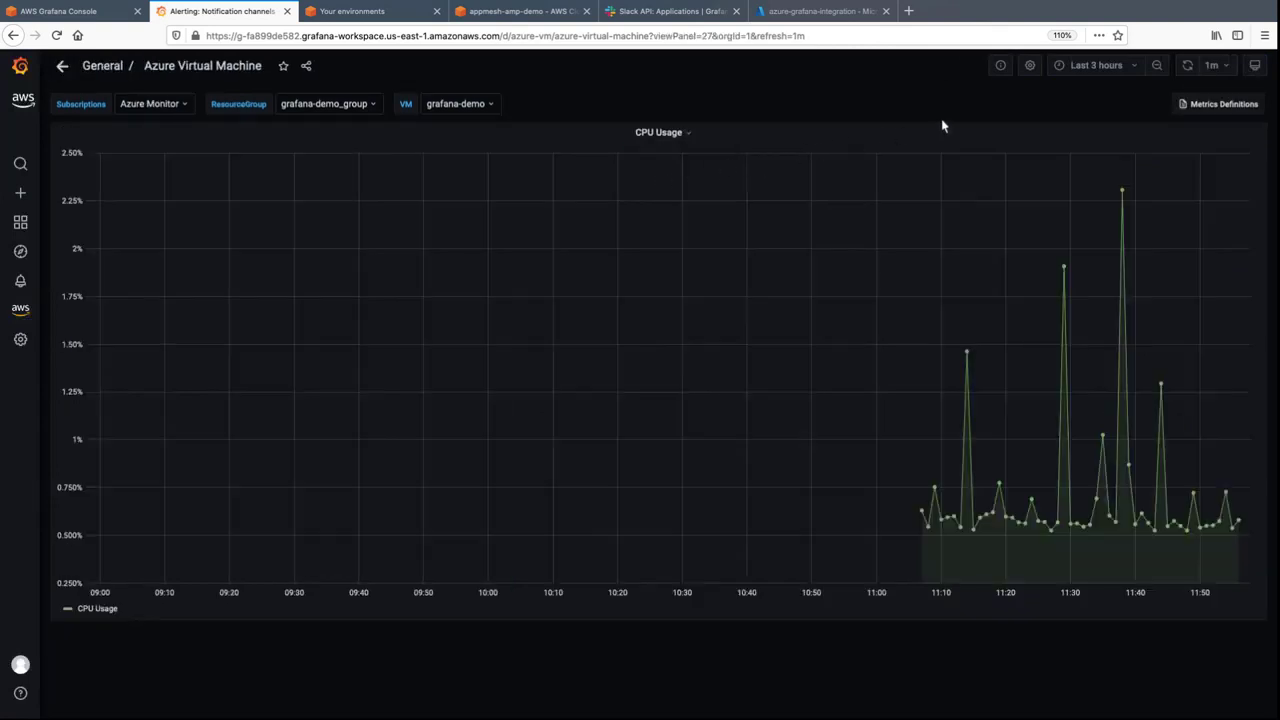
{"action": "left_click", "coordinate": [1190, 74]}
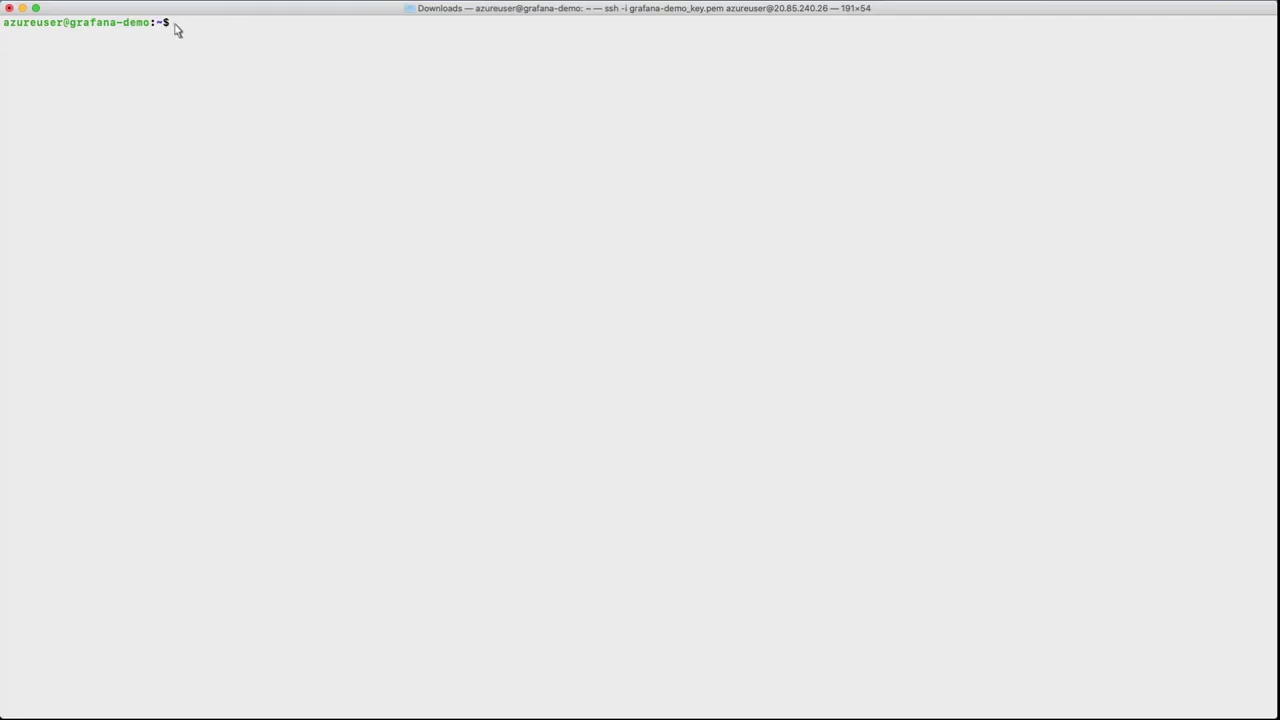
Run stress with 8 CPU workers and a 50s timeout on the grafana-demo VM.
{"action": "type", "text": "stress --cpu 8 -v --timeout 50s"}
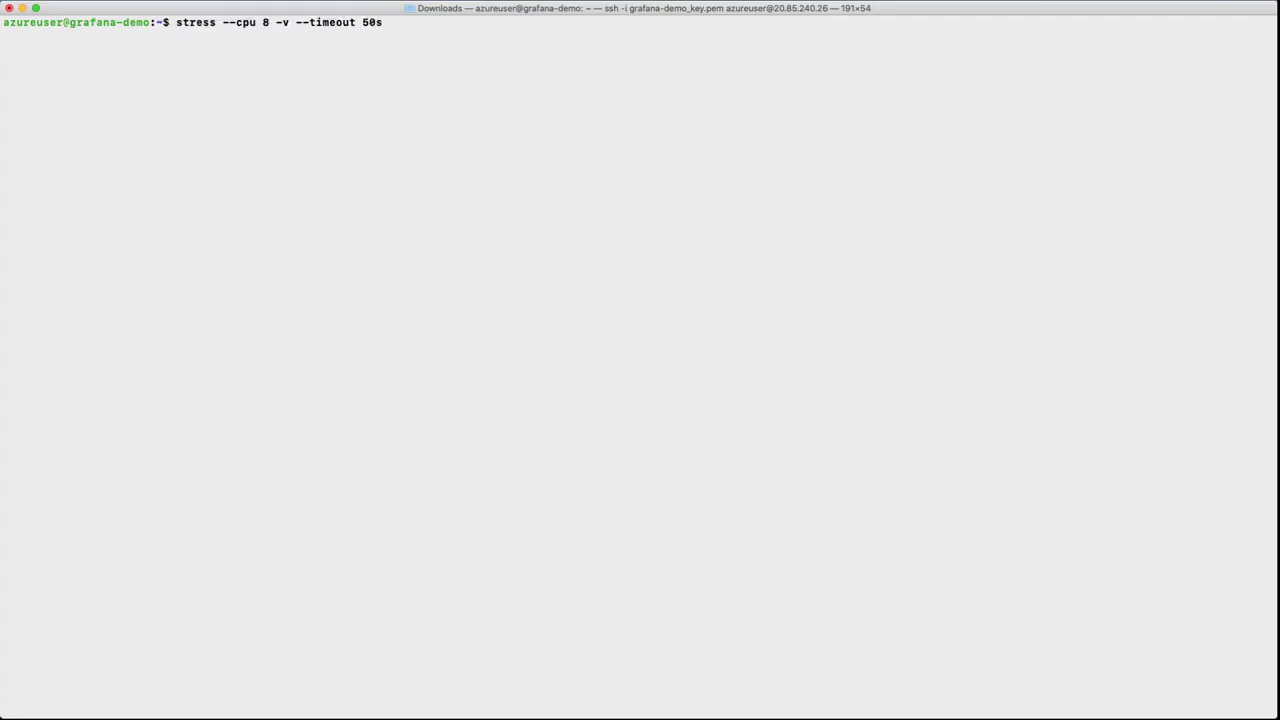
{"action": "key", "text": "Return"}
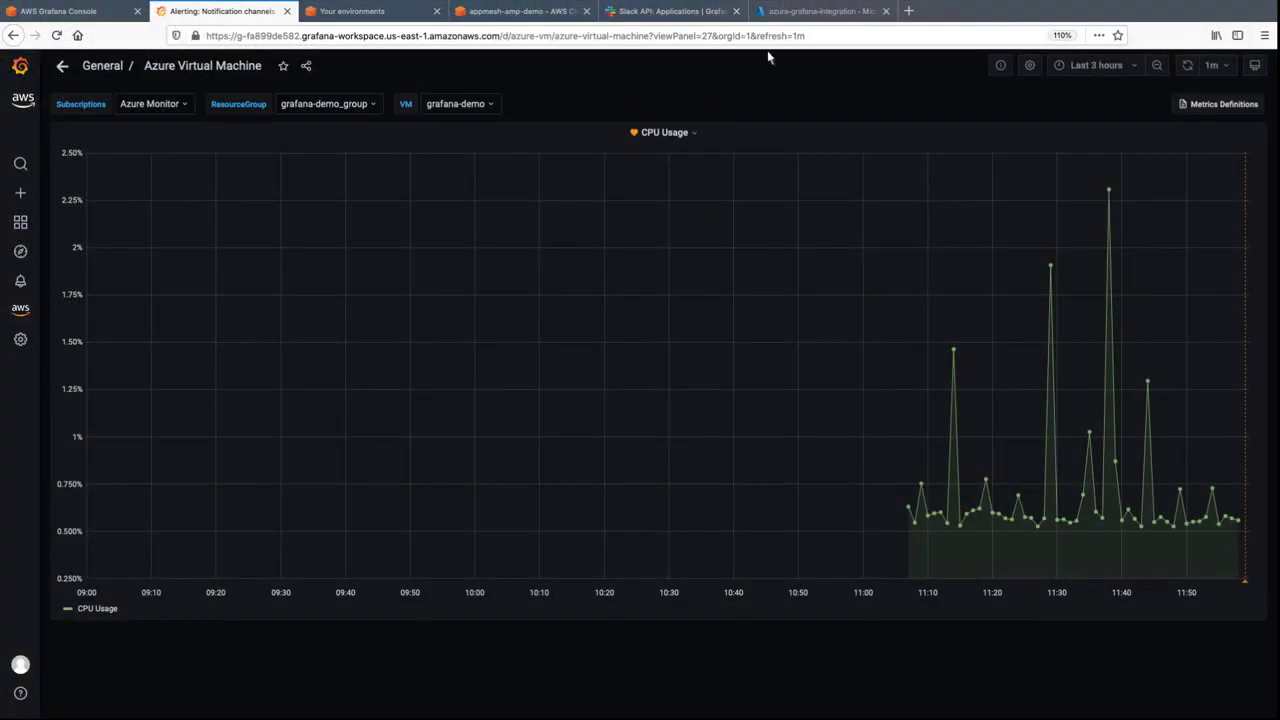
Refresh the CPU Usage graph so its alert shows as firing near 12:00.
{"action": "left_click", "coordinate": [1188, 72]}
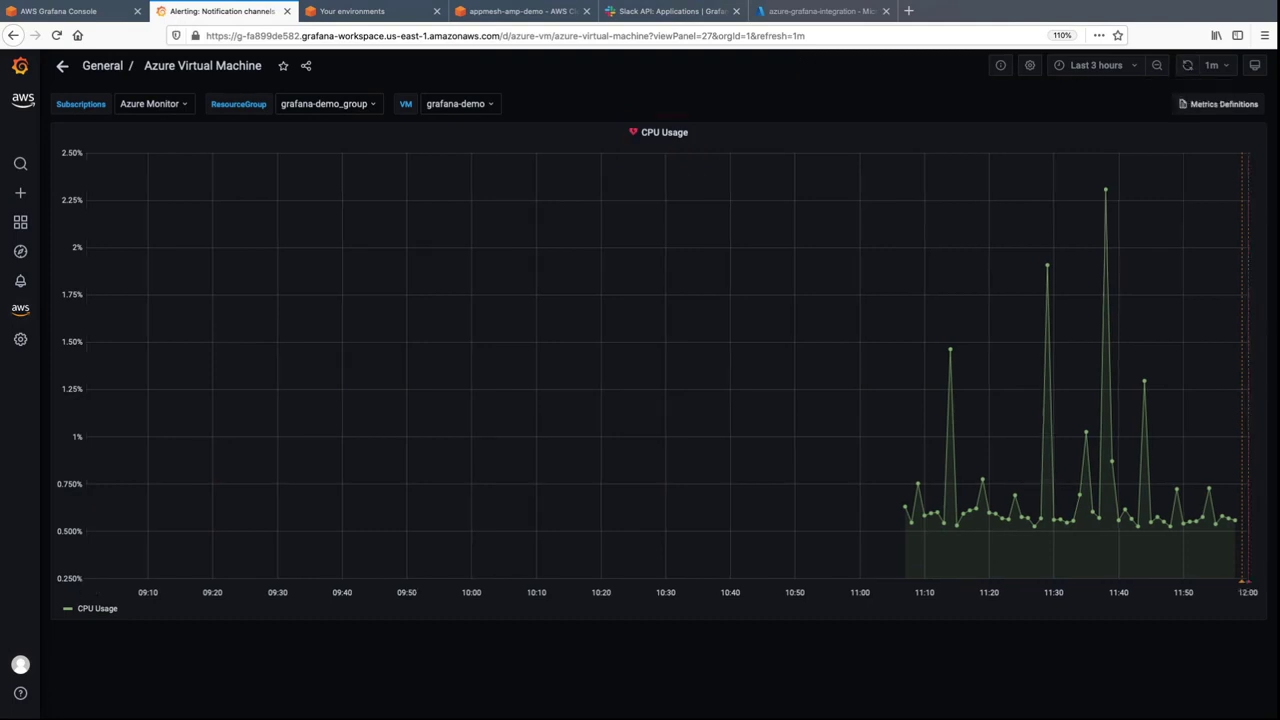